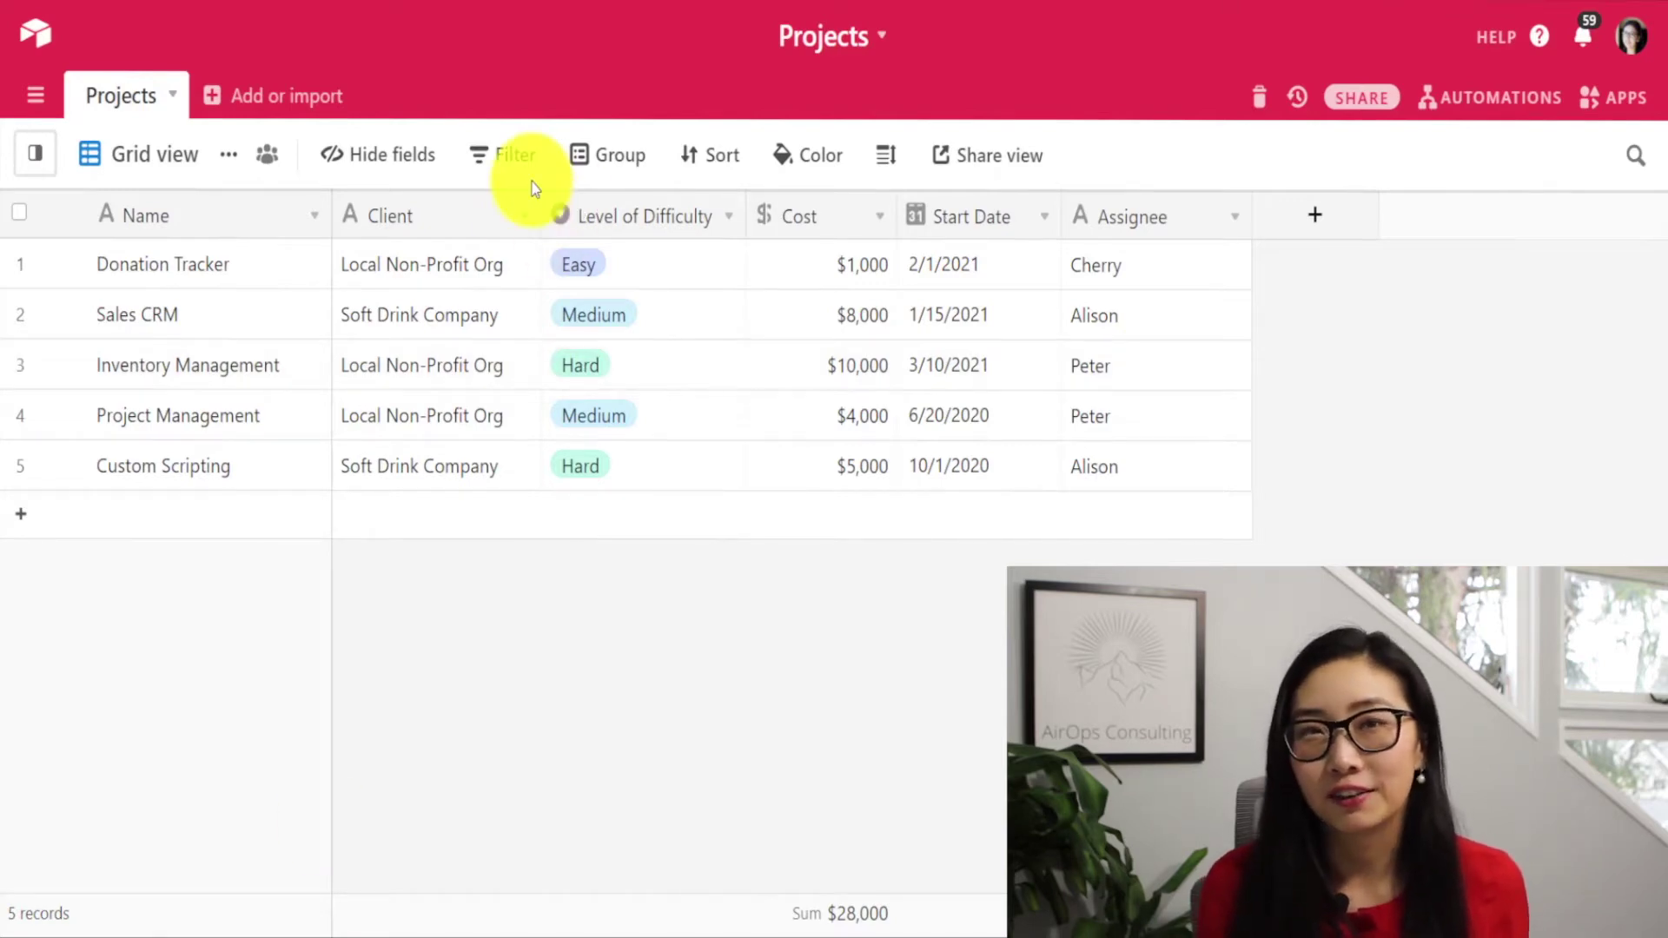
Convert the Client field into a link to a newly created Client table
left_click(524, 215)
left_click(525, 265)
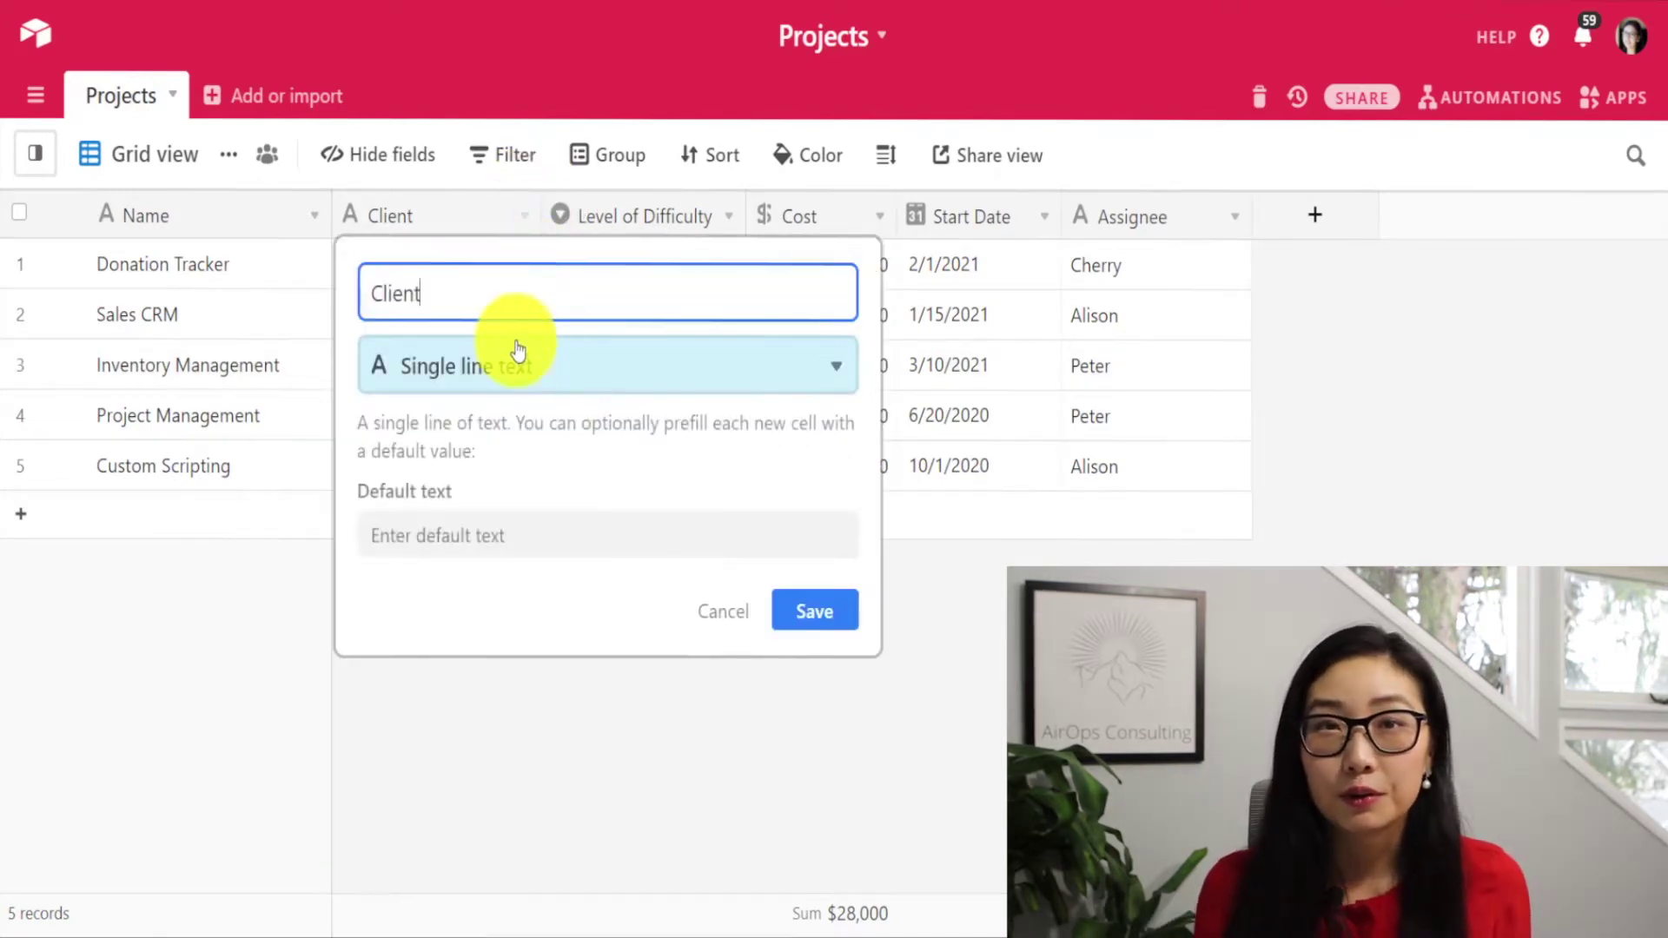
left_click(508, 363)
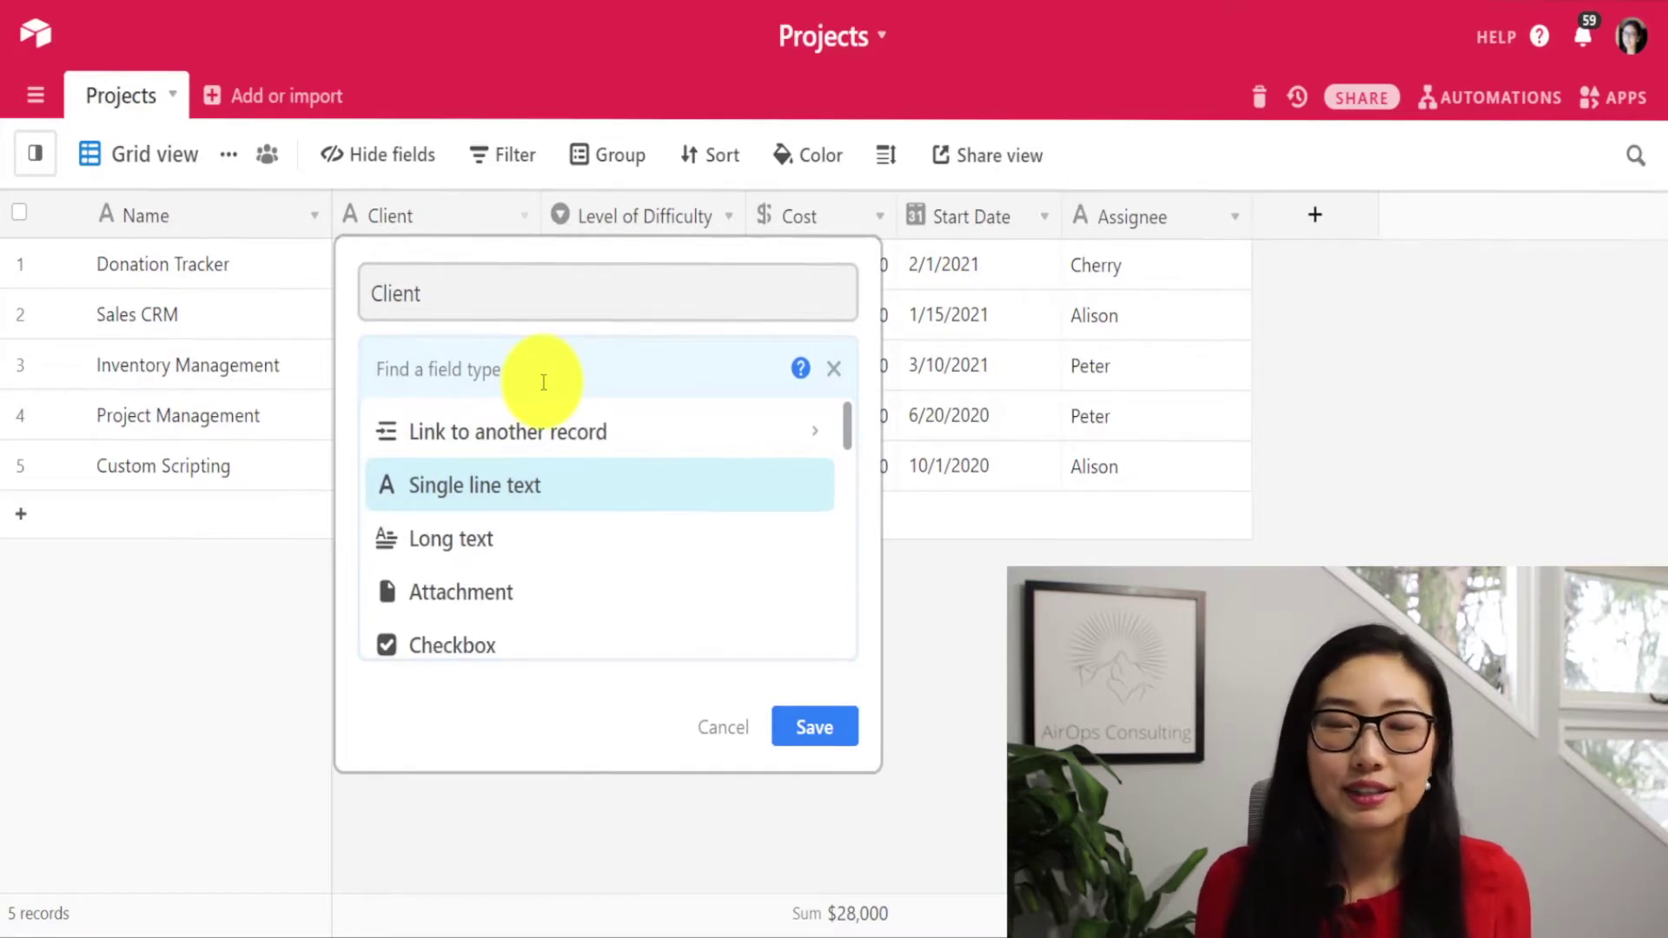
left_click(534, 438)
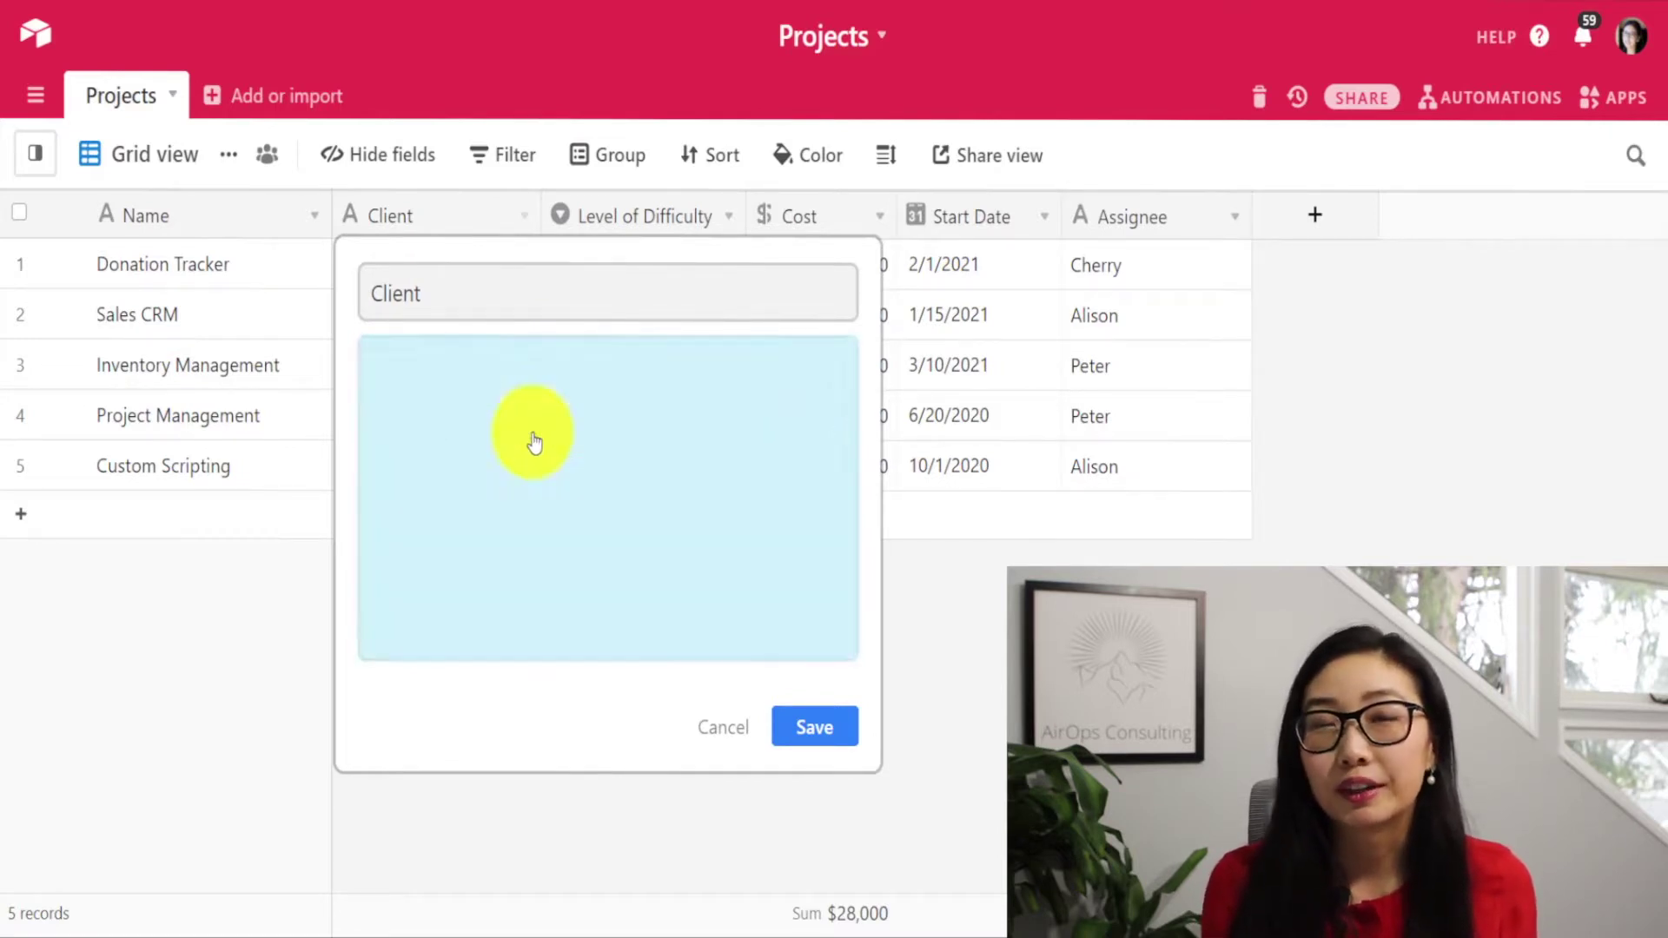
left_click(528, 483)
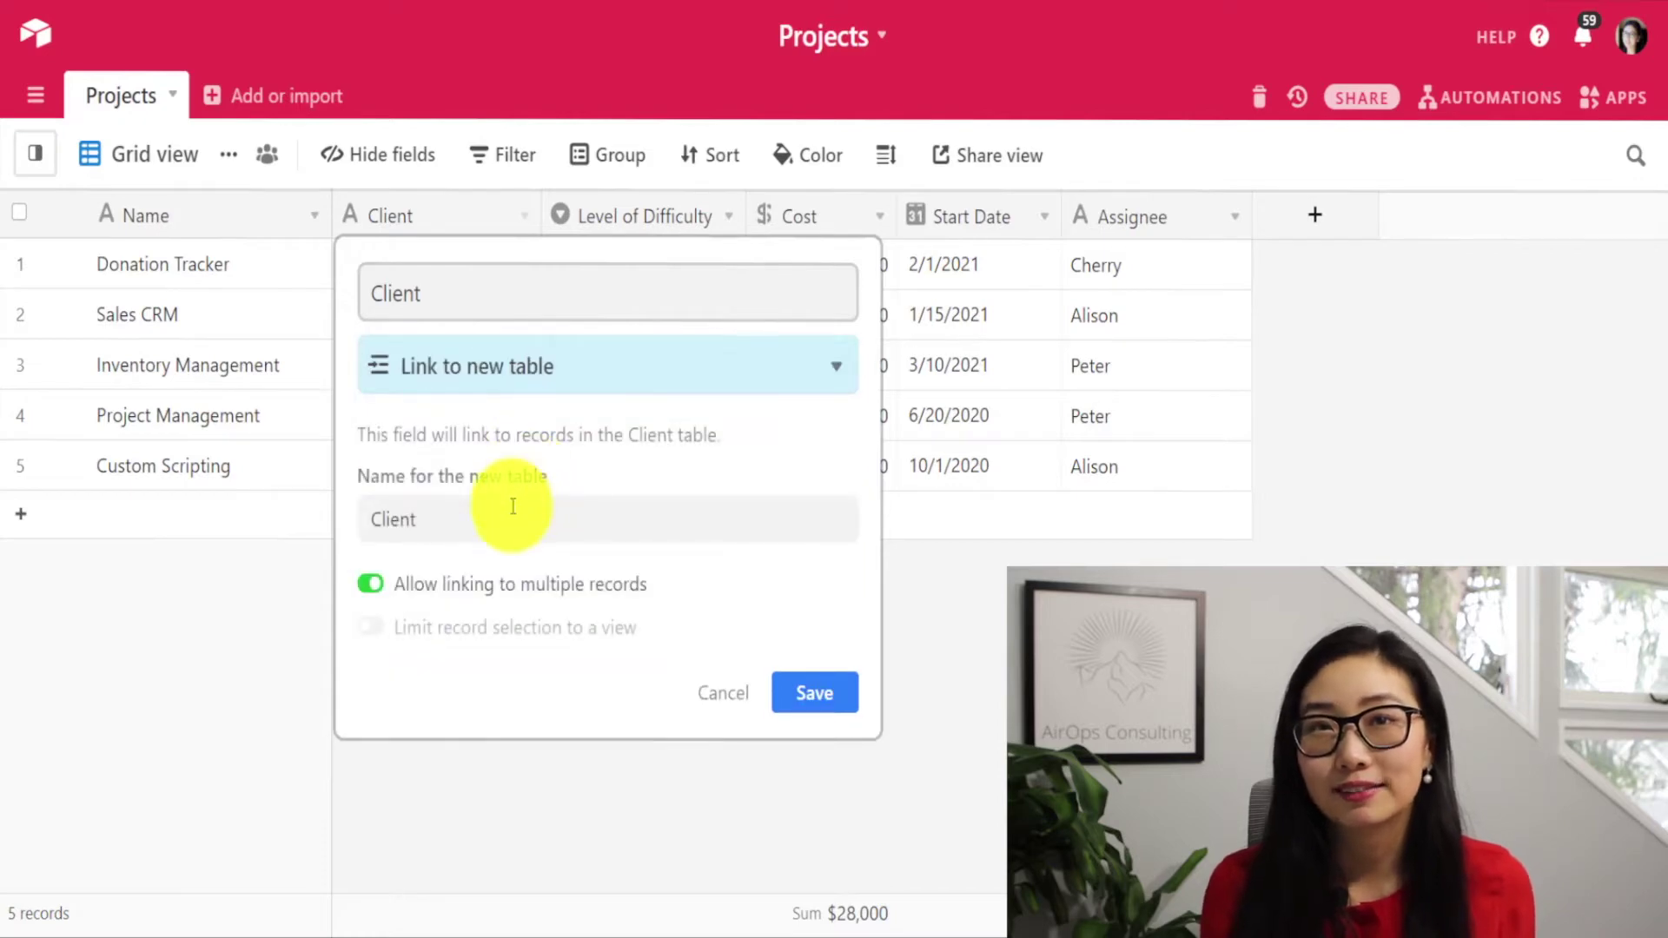
left_click(836, 695)
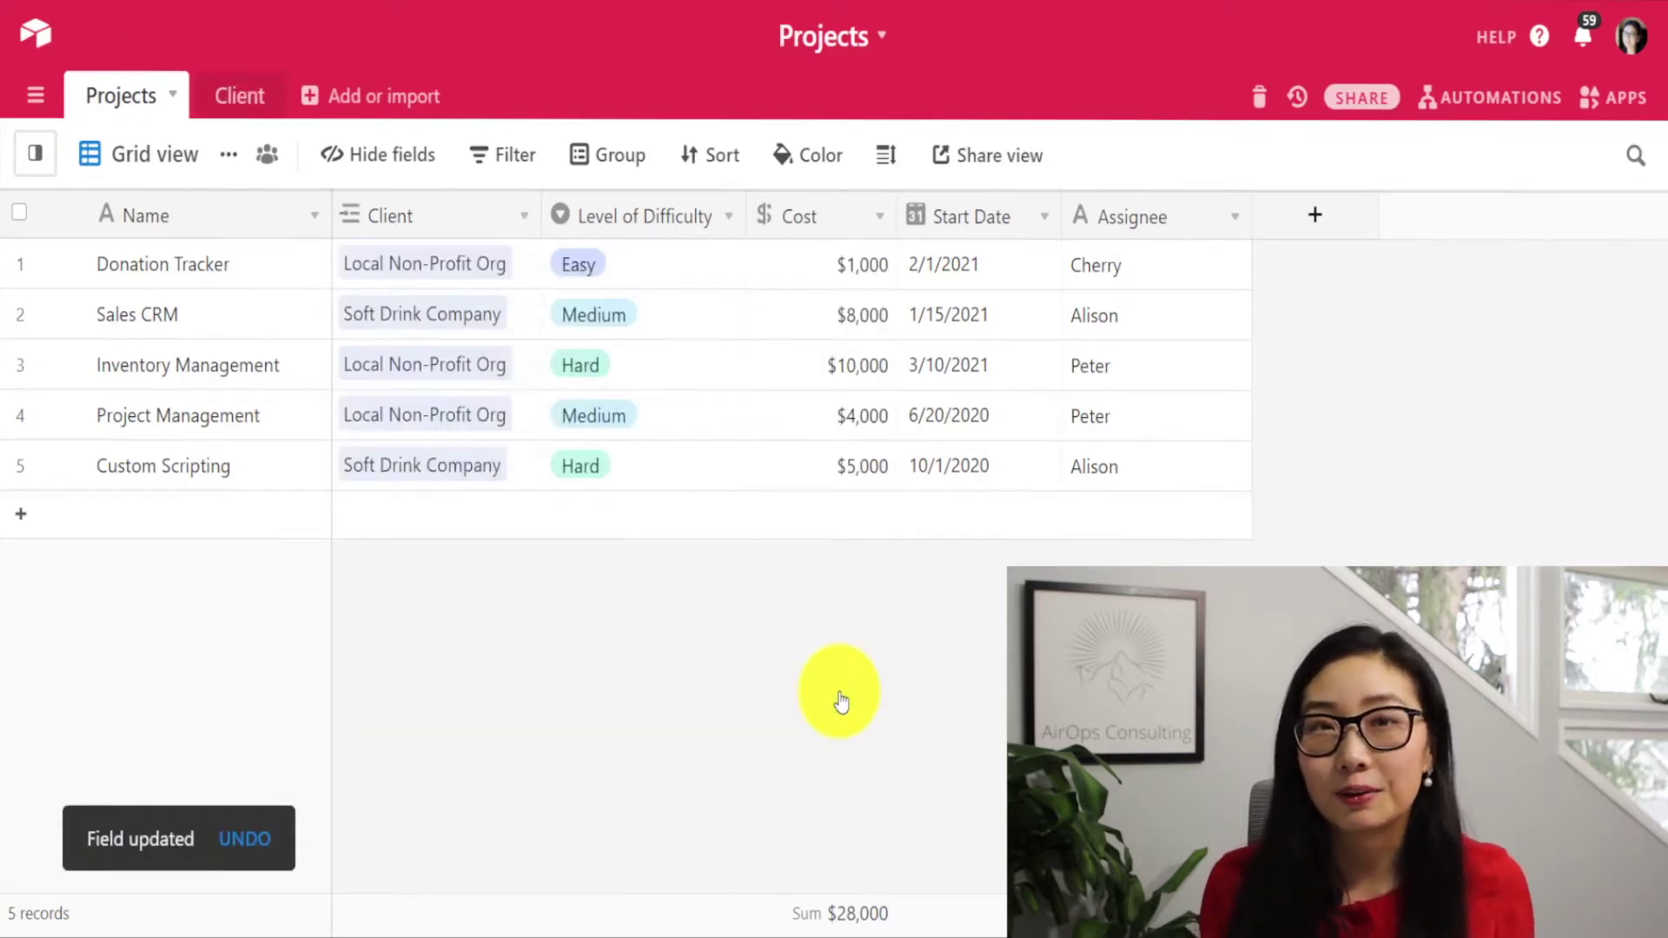
Convert the Assignee field into a link to a new table named People
double_click(1212, 217)
left_click(1068, 369)
type("link to")
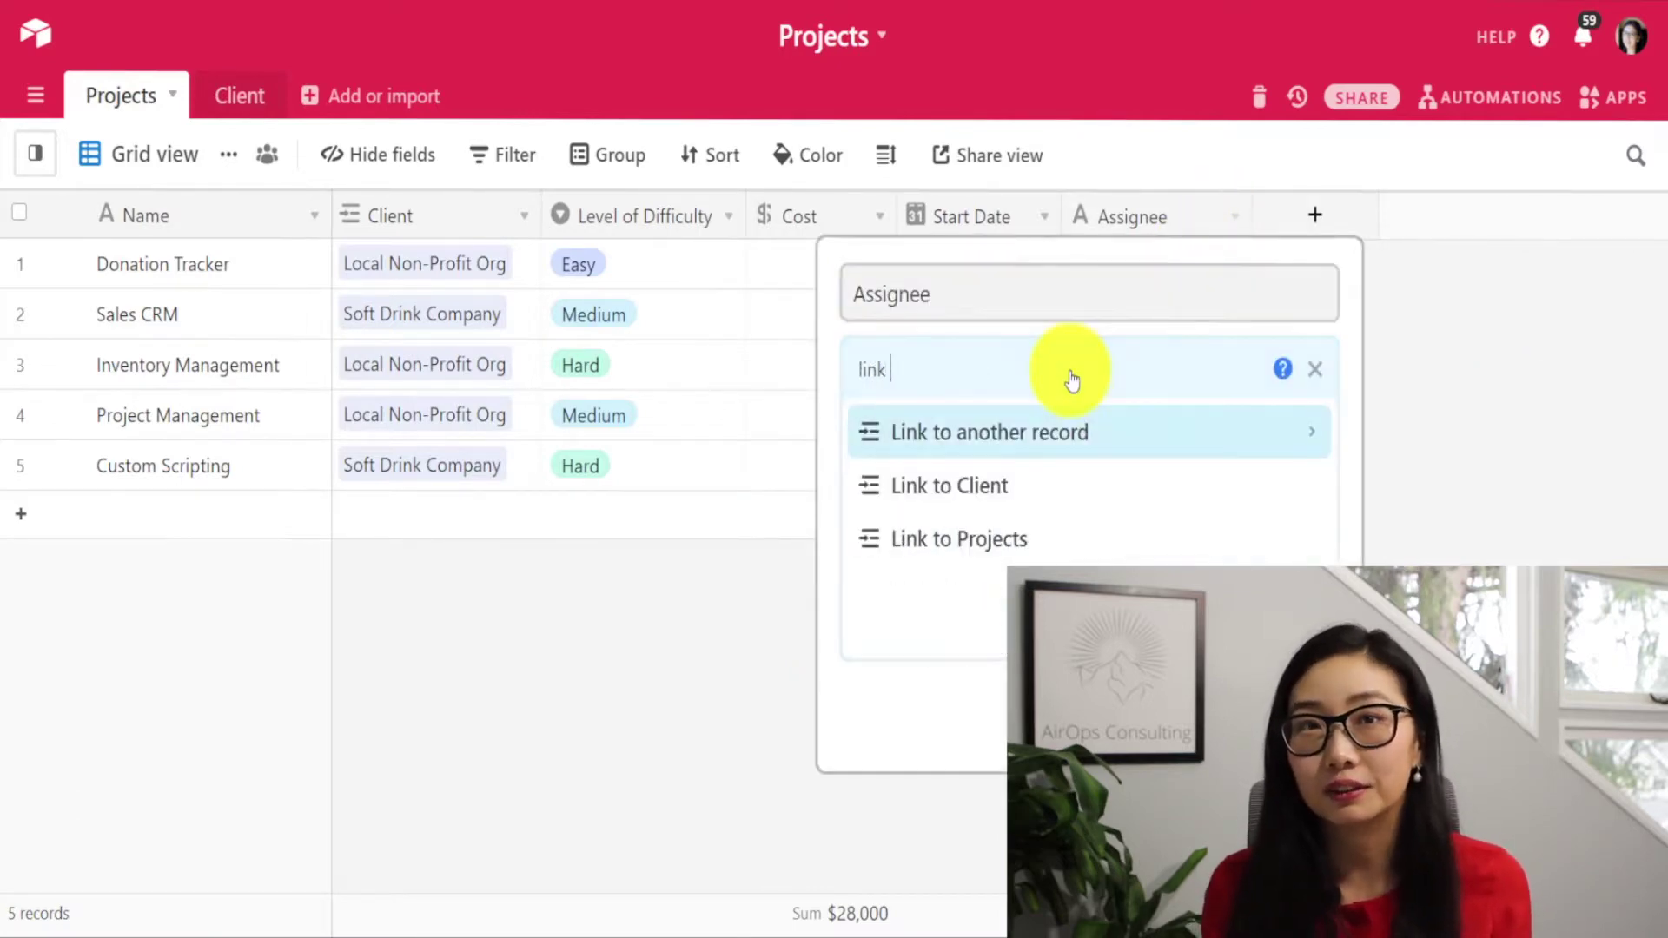
left_click(1051, 432)
left_click(998, 543)
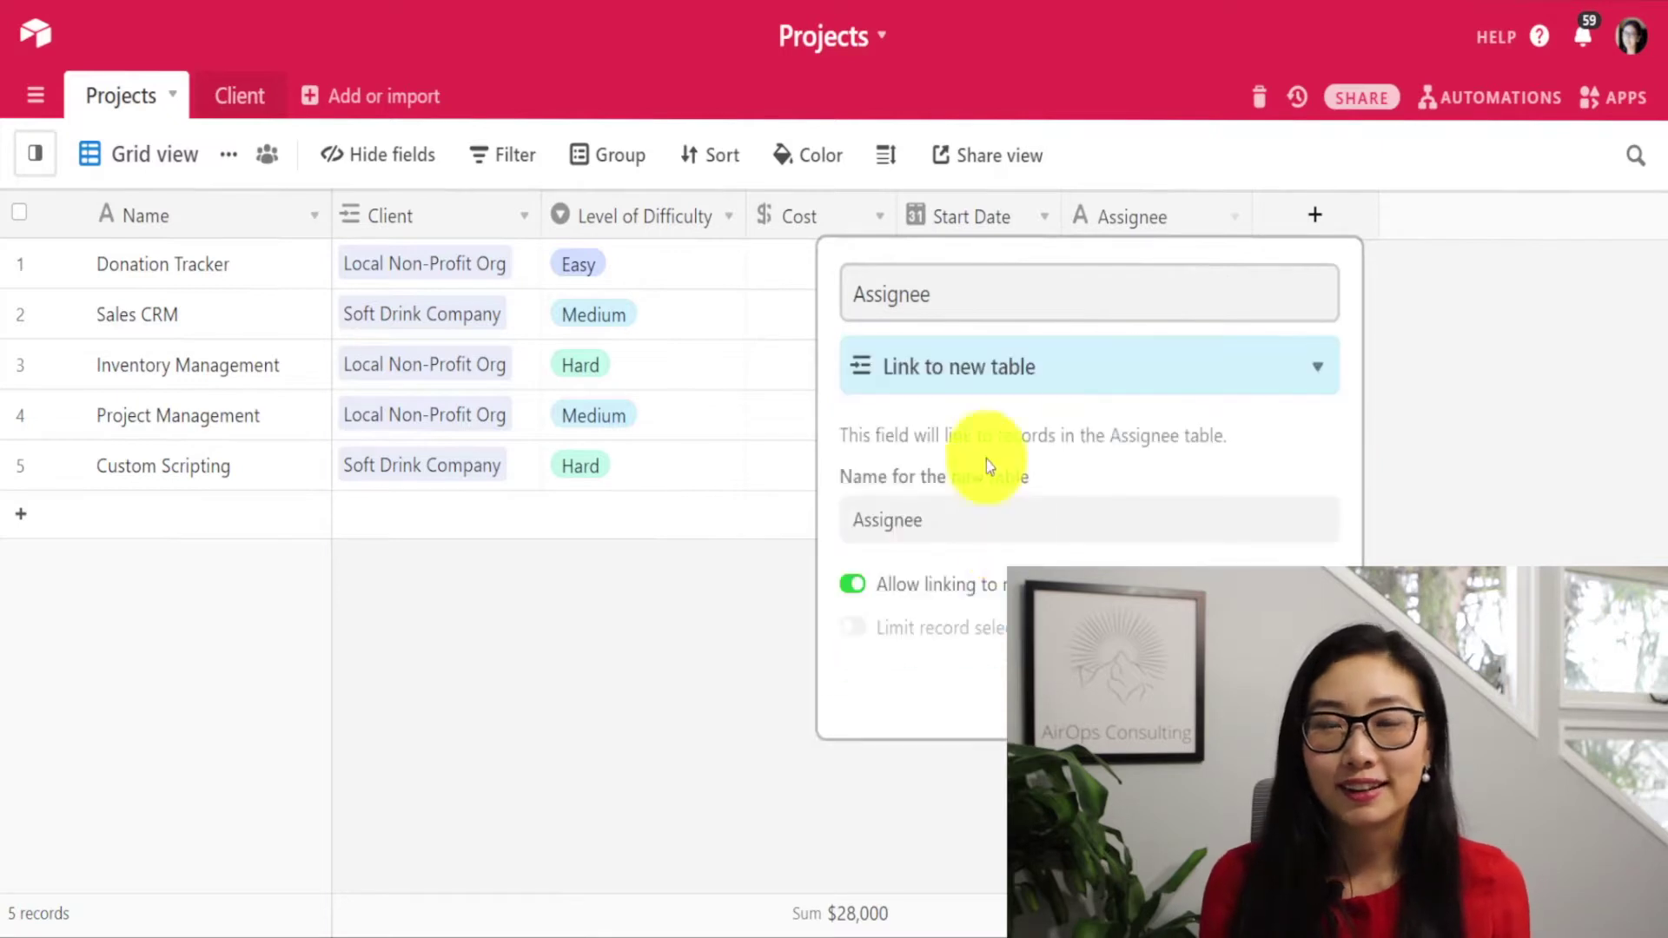
left_click(1109, 525)
key("ctrl+a")
type("People")
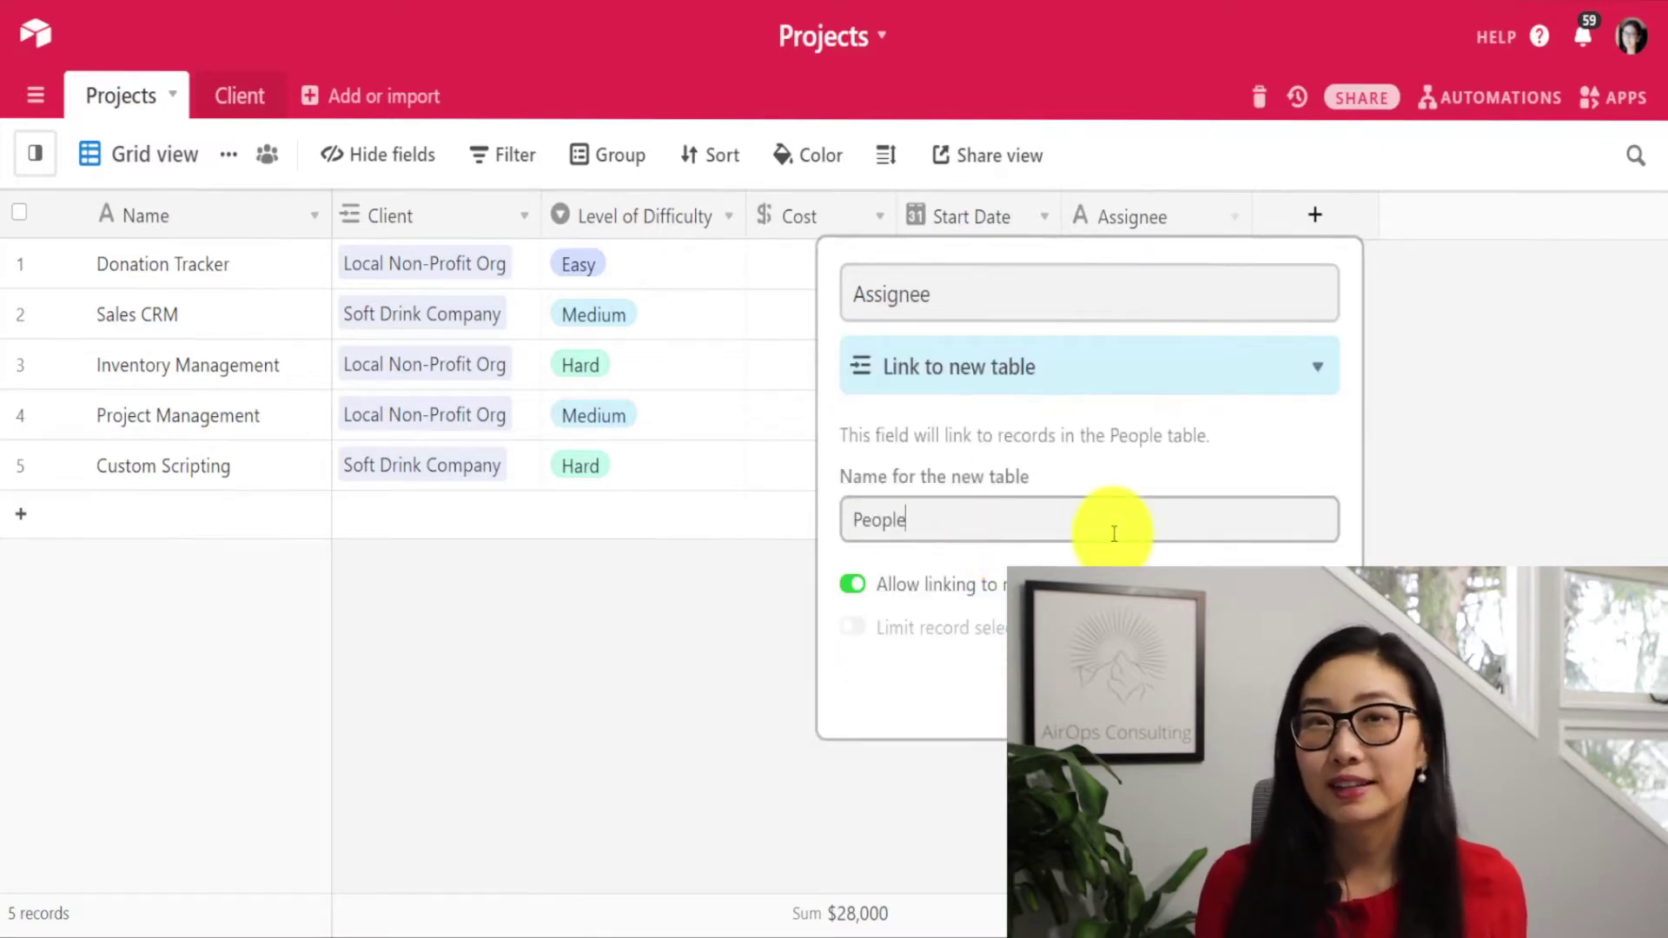
key("Return")
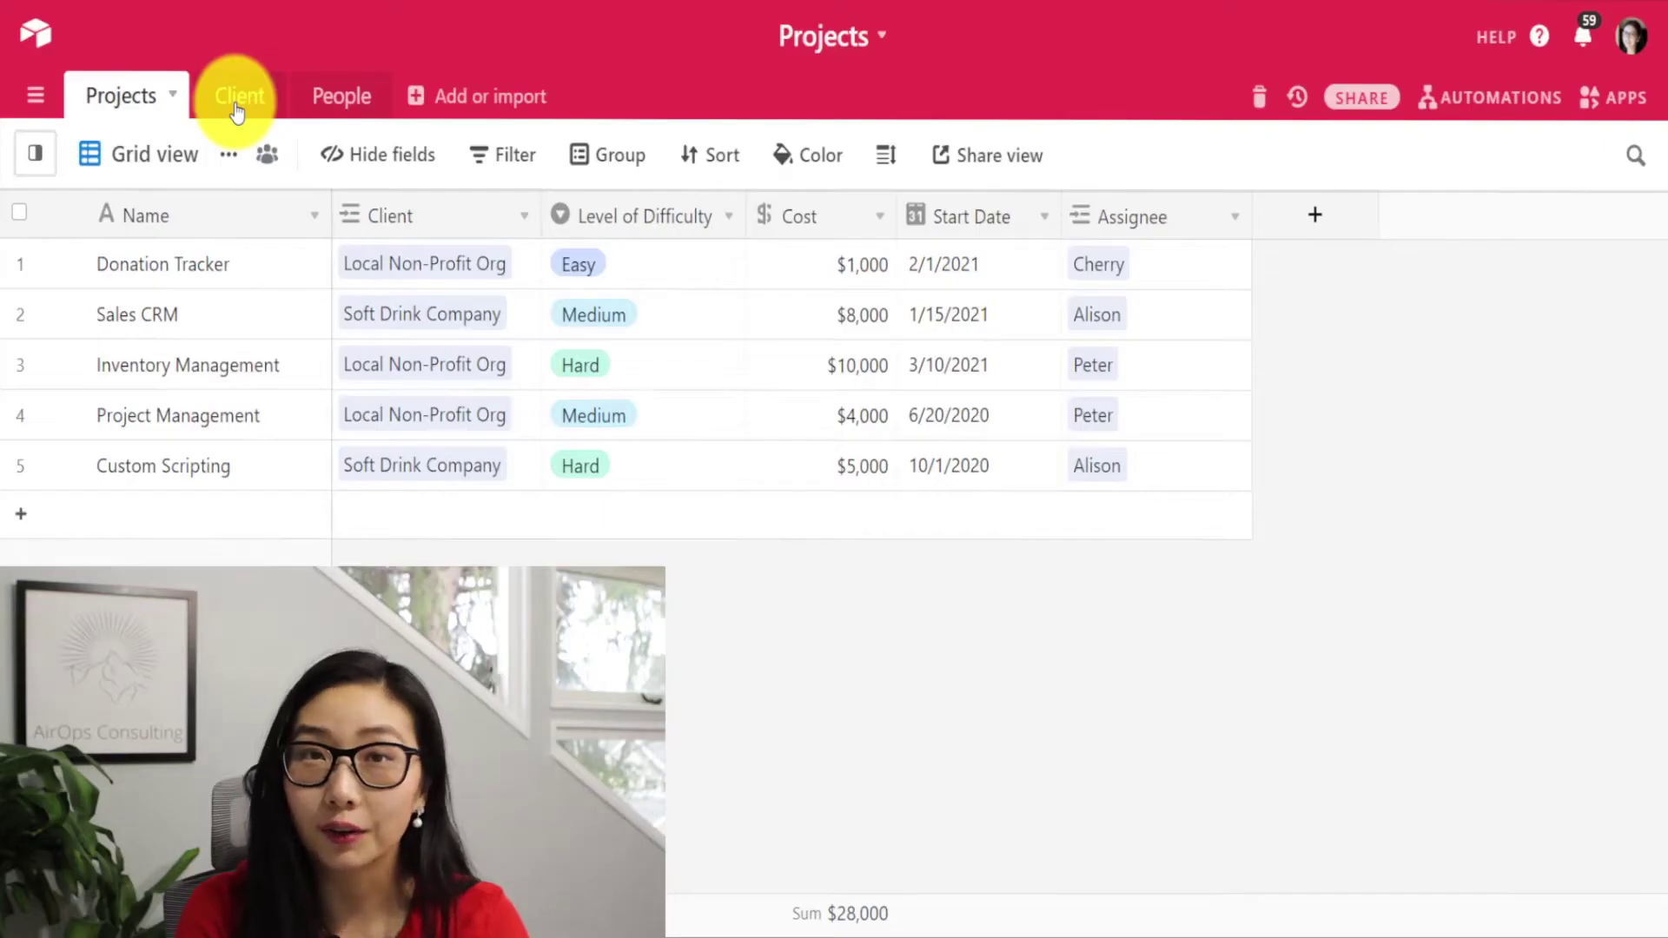
In the Client table, create '# of Projects' as a rollup of Projects > Name using COUNTA(values)
left_click(235, 104)
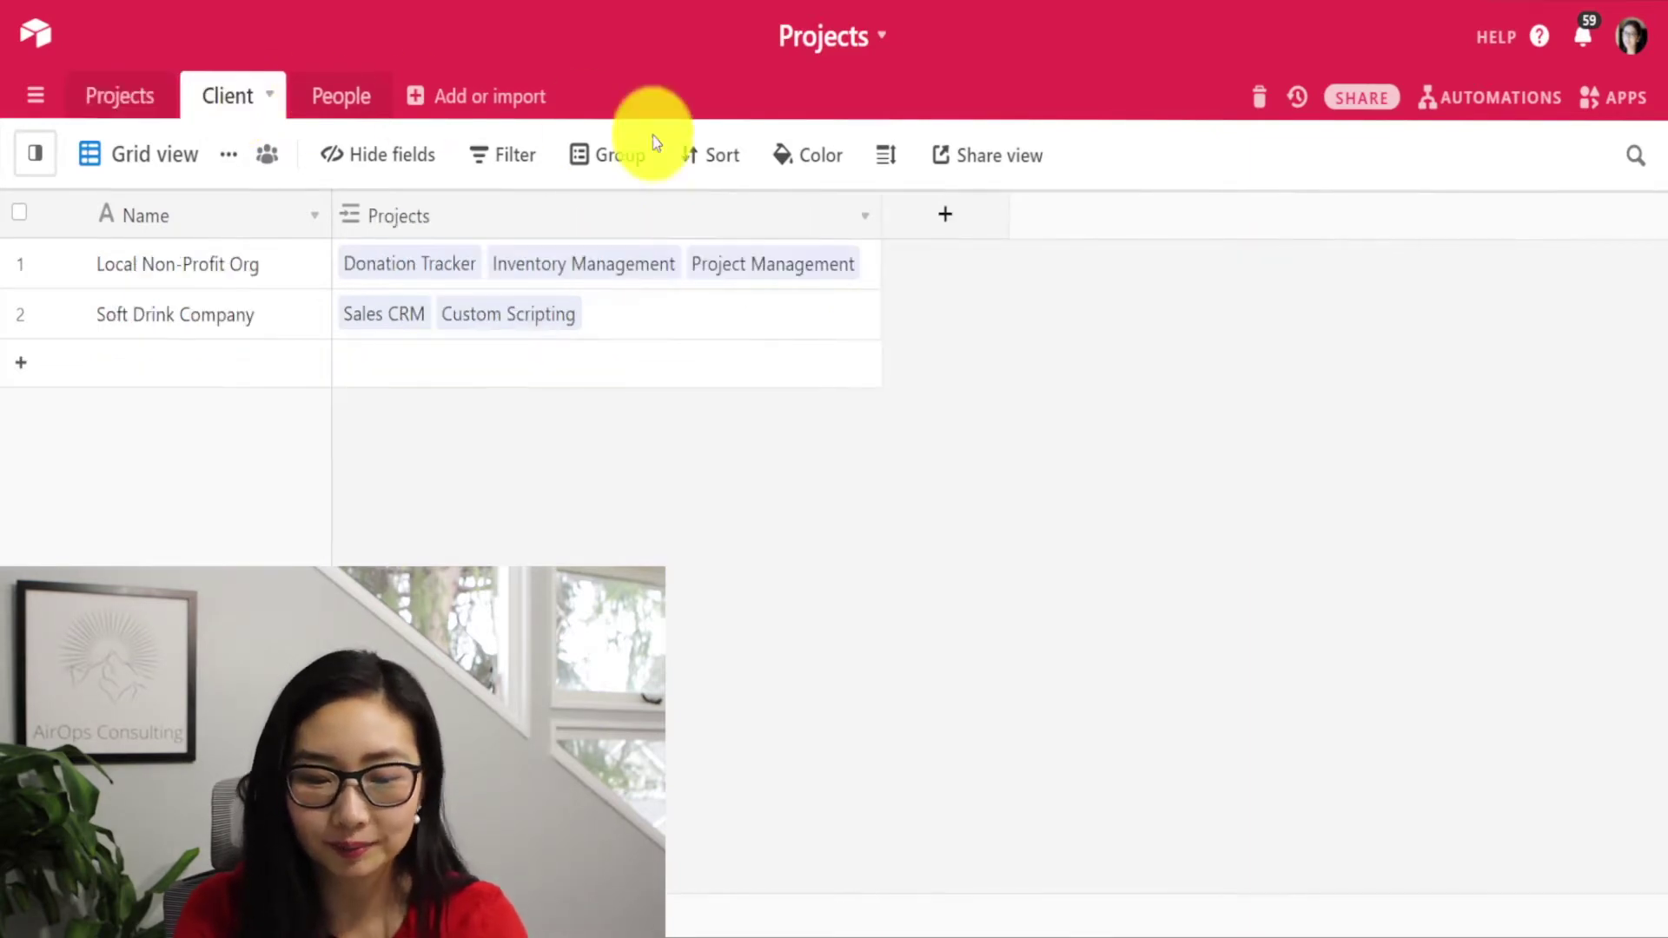
left_click(975, 216)
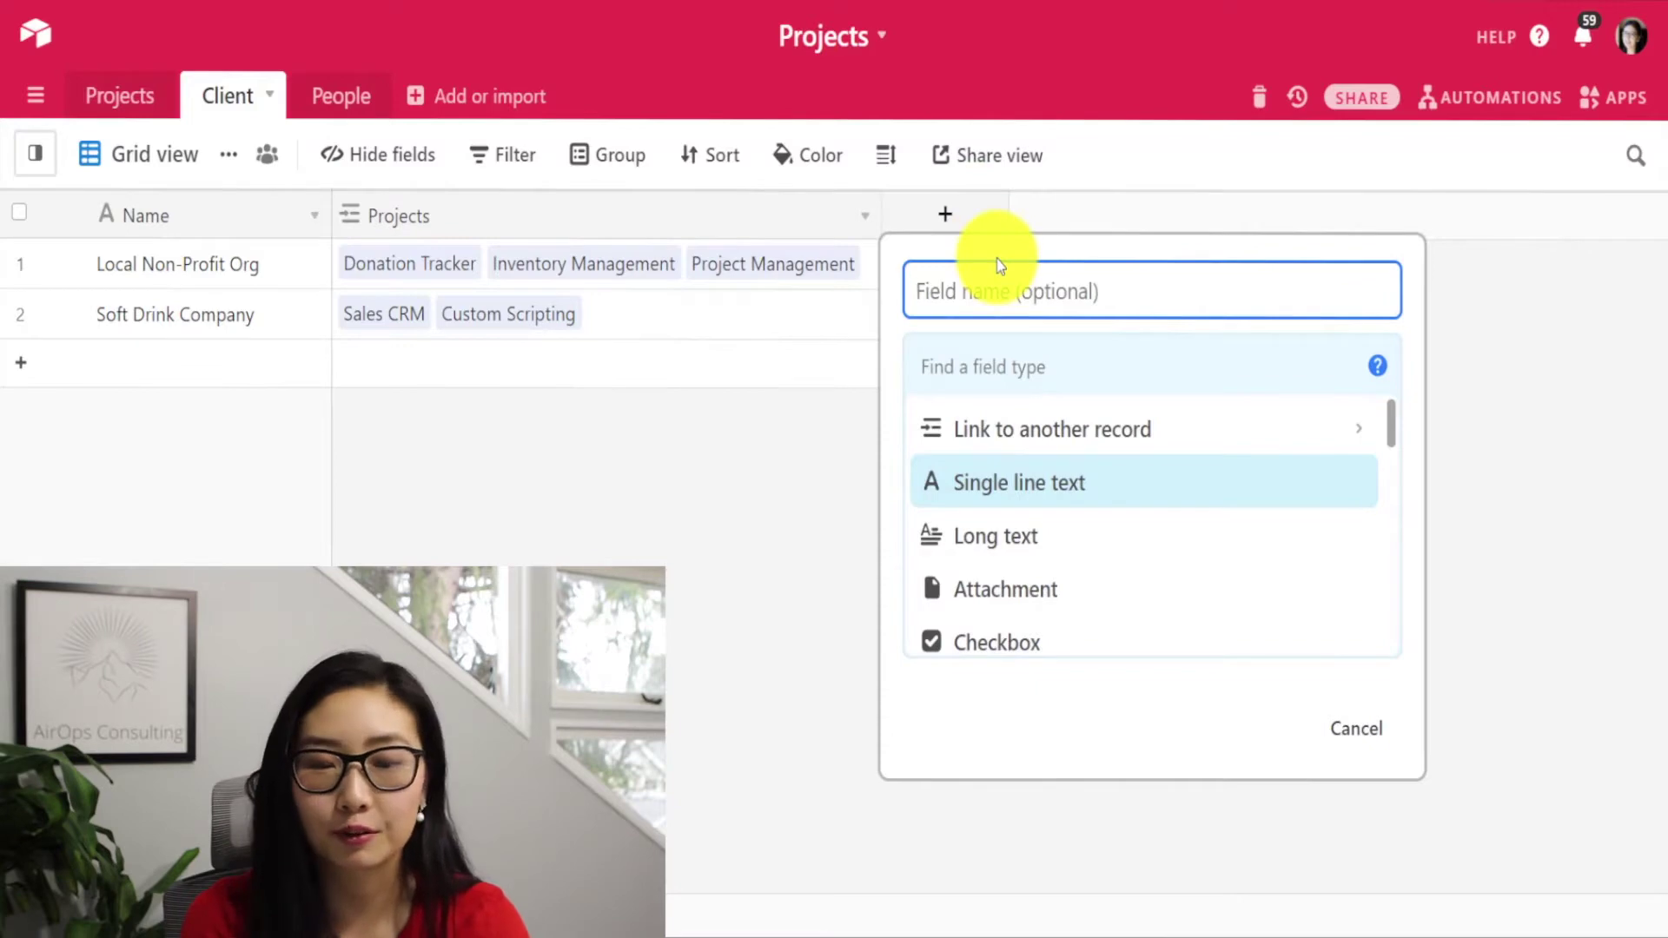
type("#")
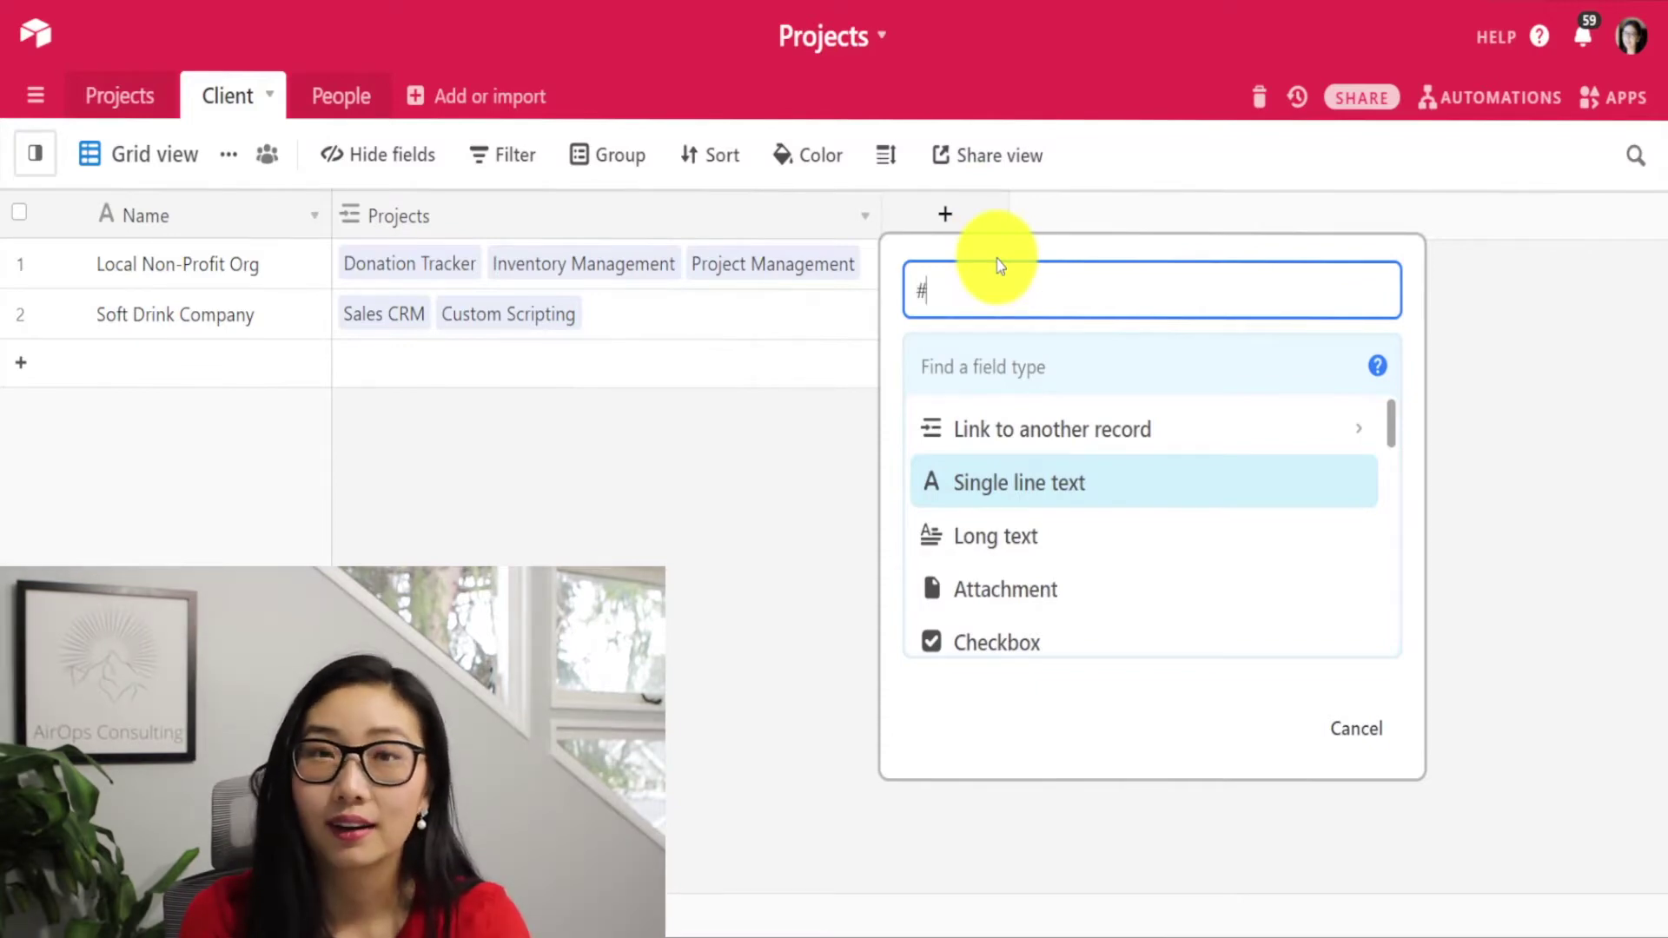
type(" of Projects")
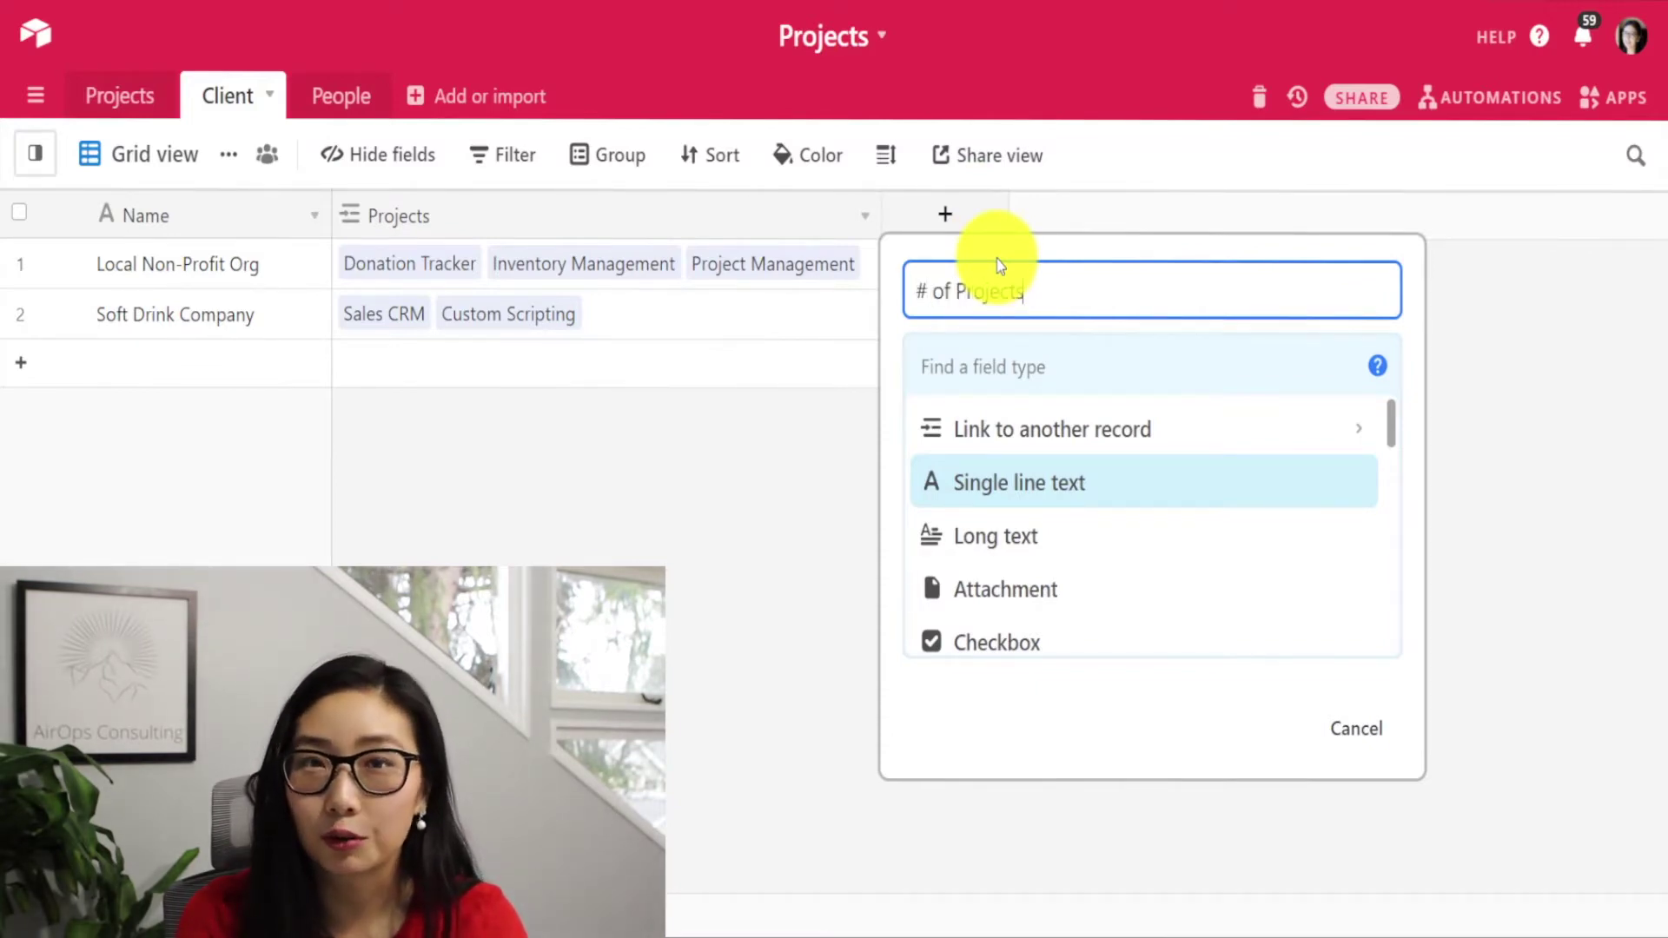
type("rol")
key("Return")
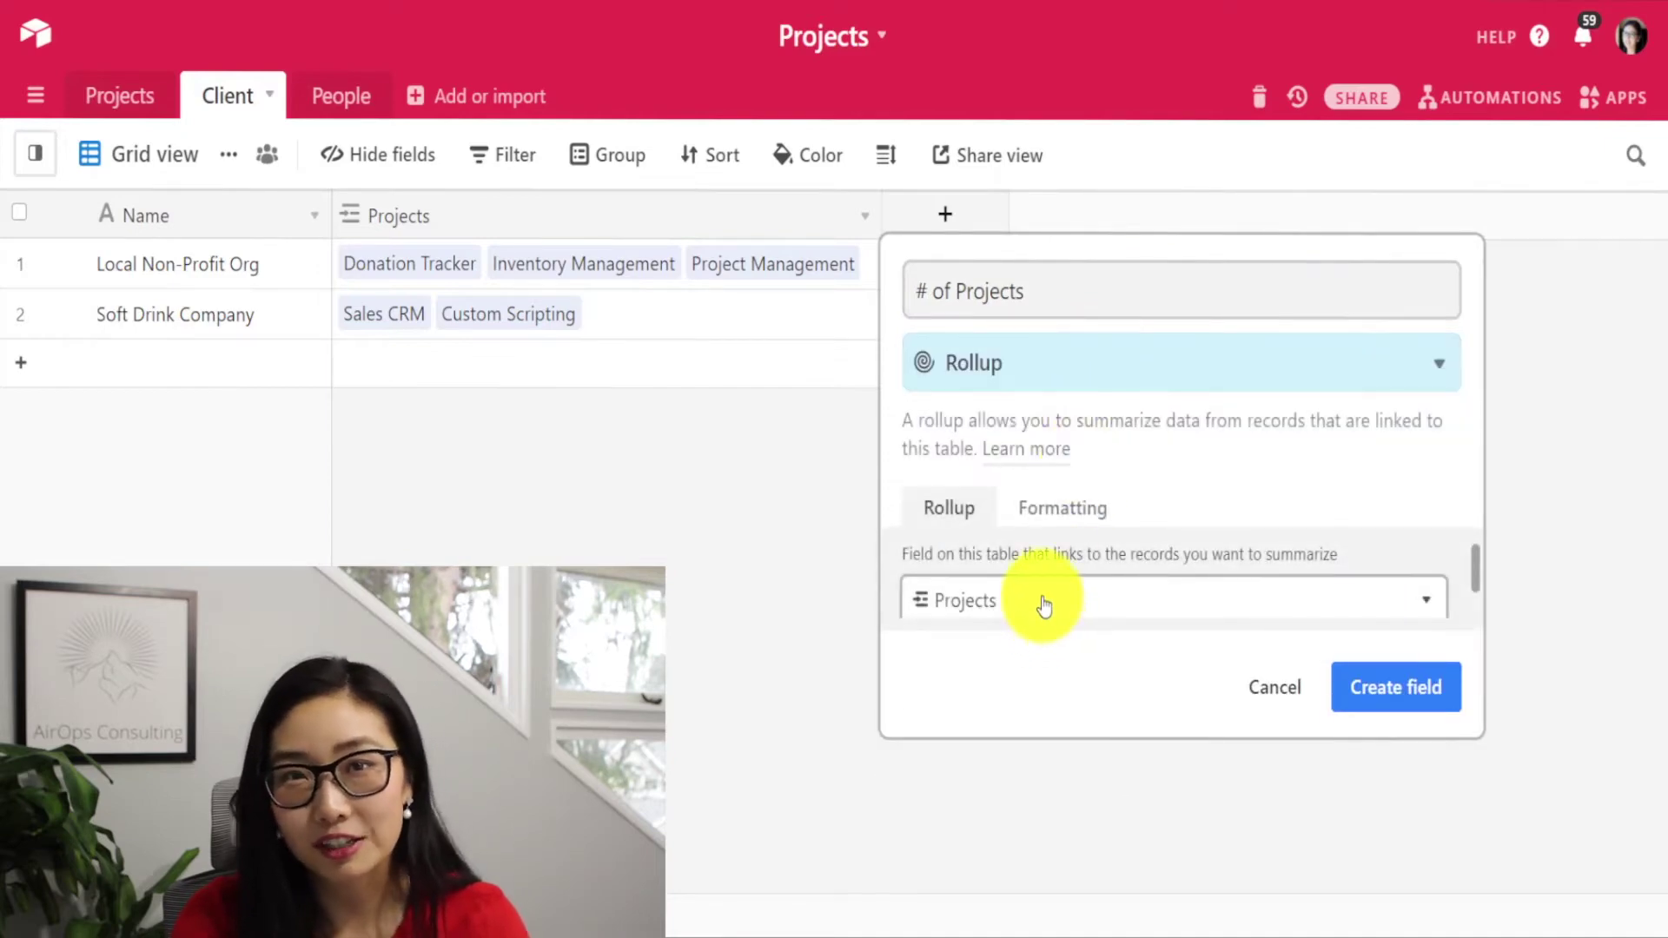
scroll(1044, 605, "down", 1)
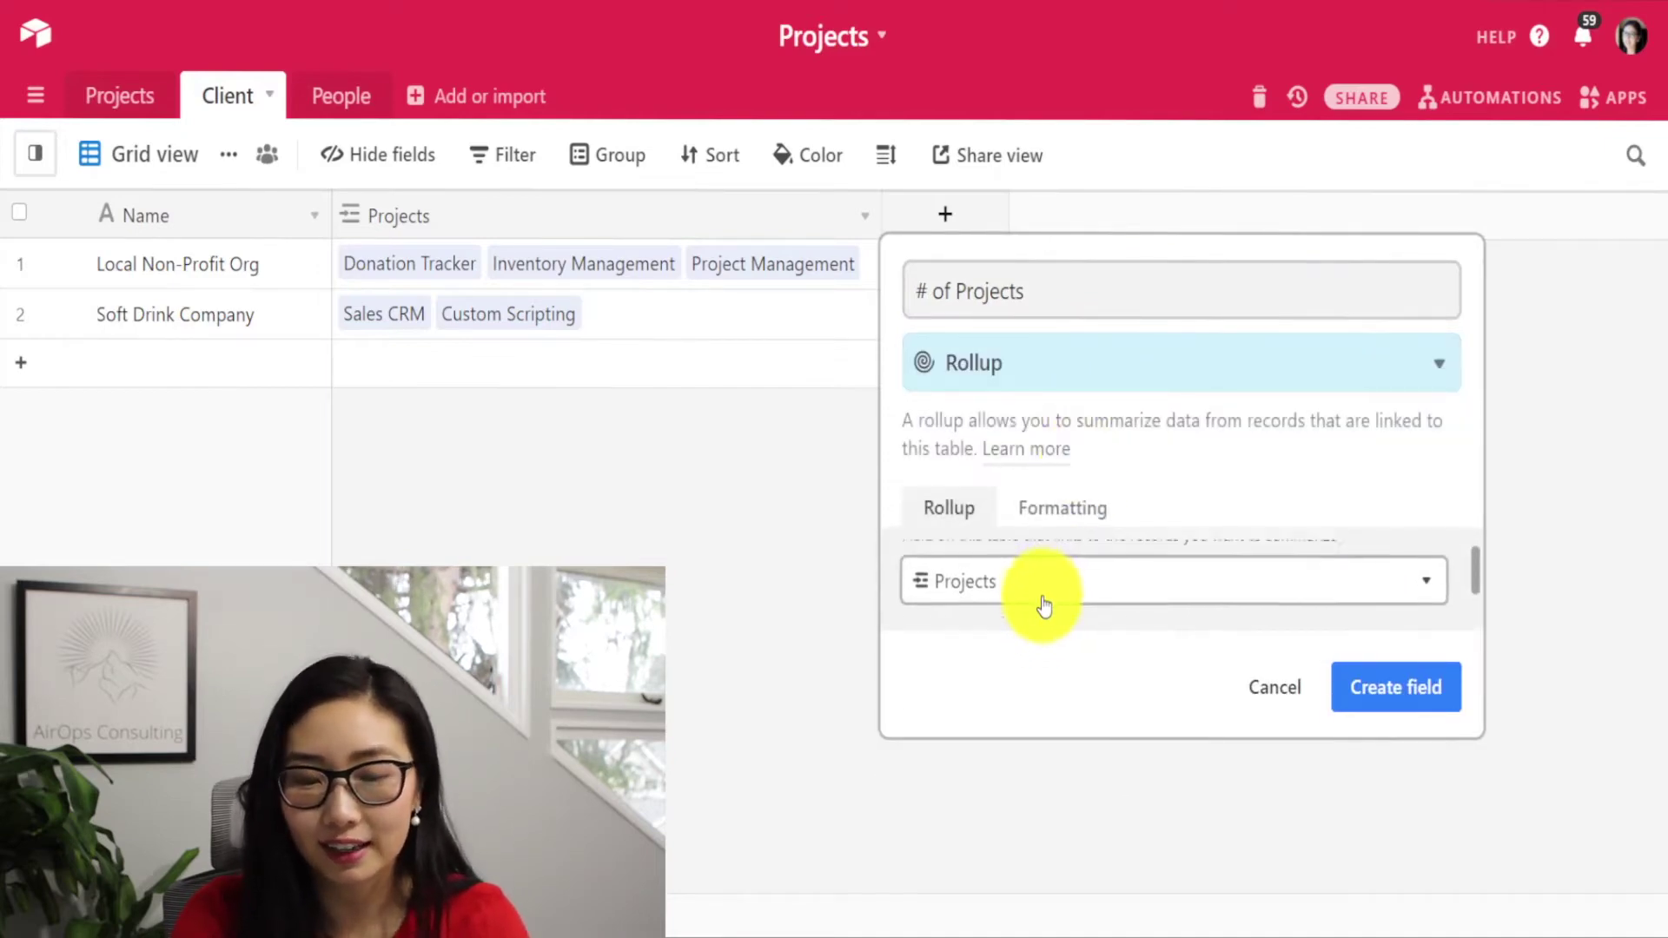
scroll(1044, 605, "down", 1)
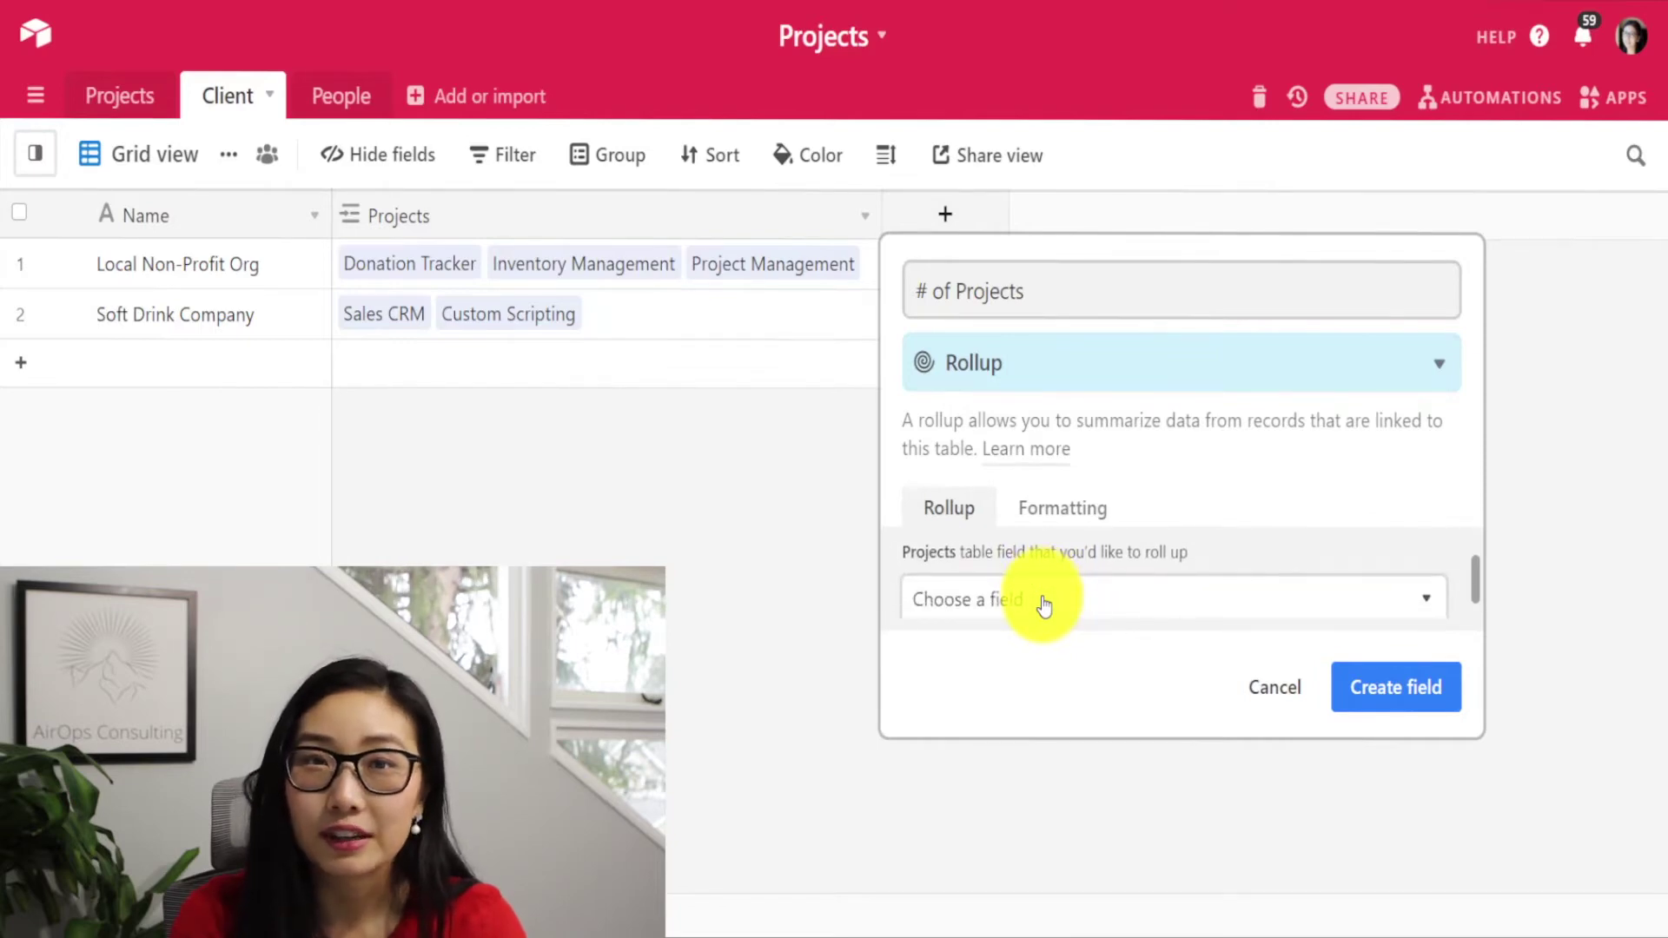
left_click(1044, 599)
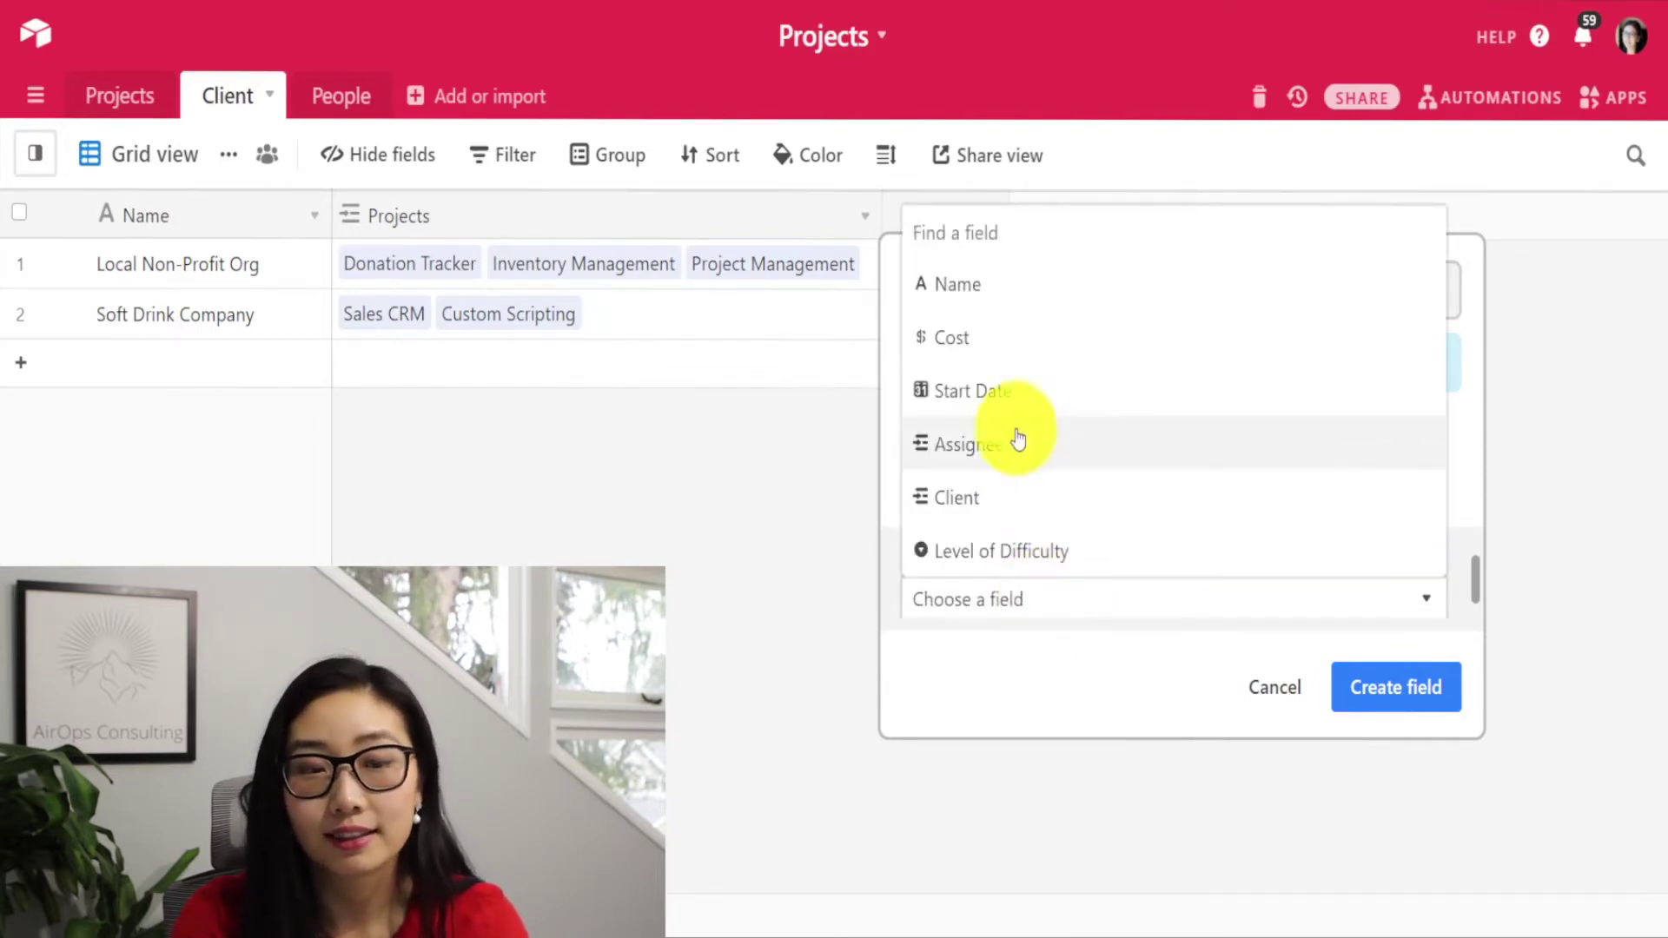
left_click(1012, 296)
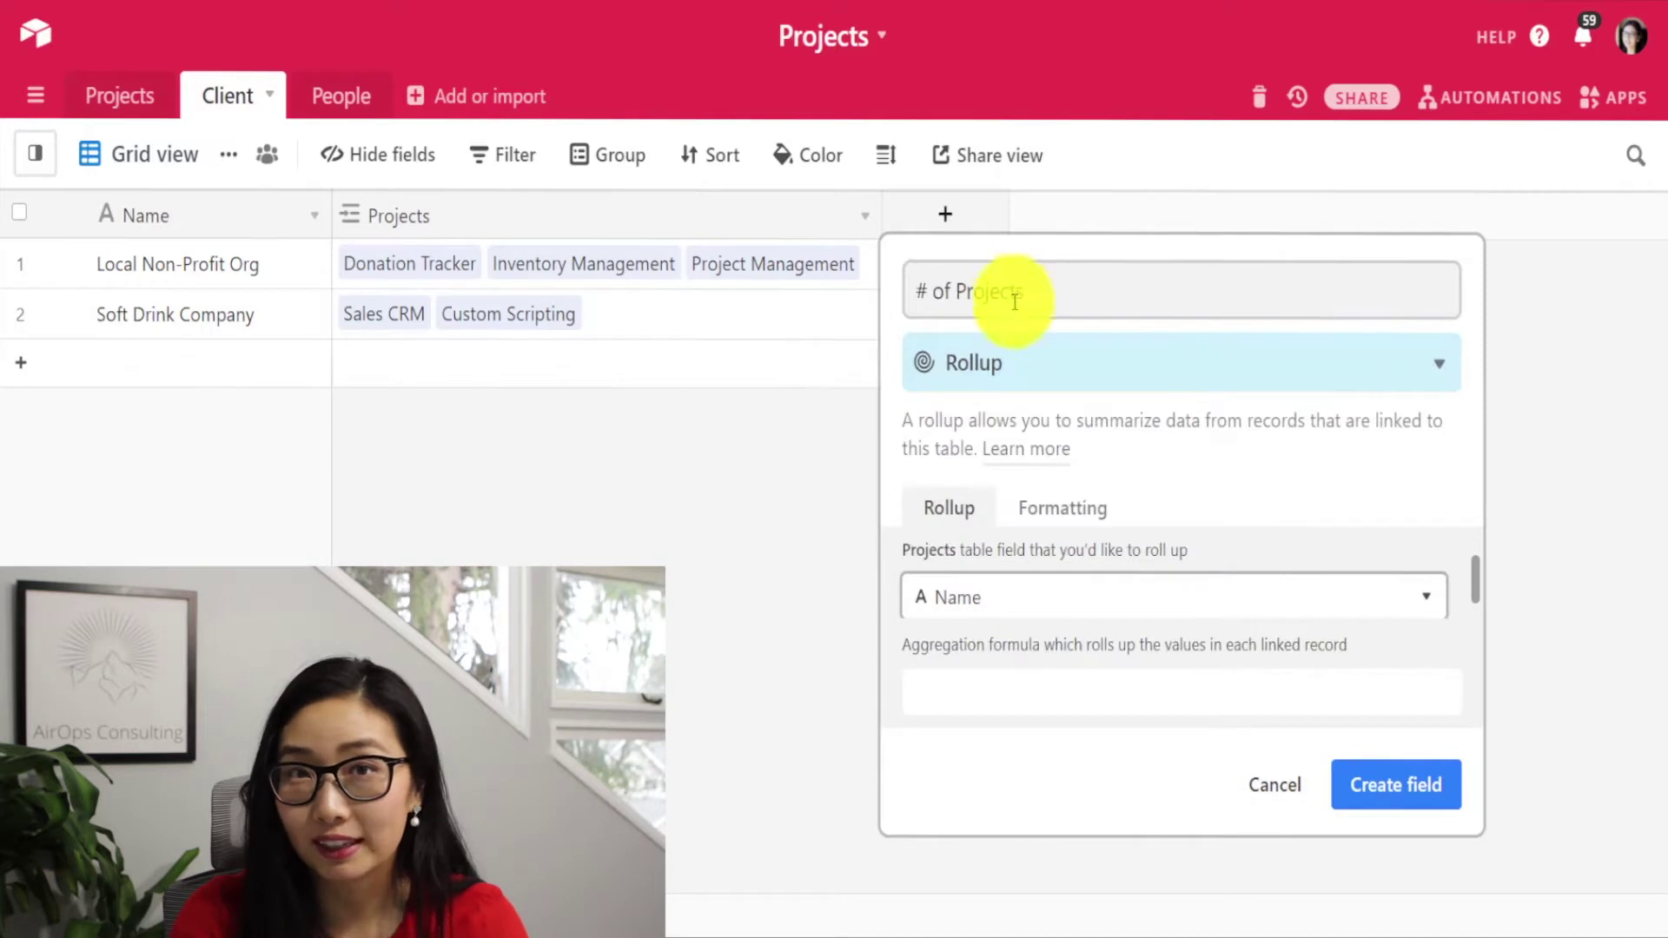
left_click(1027, 693)
type("counta")
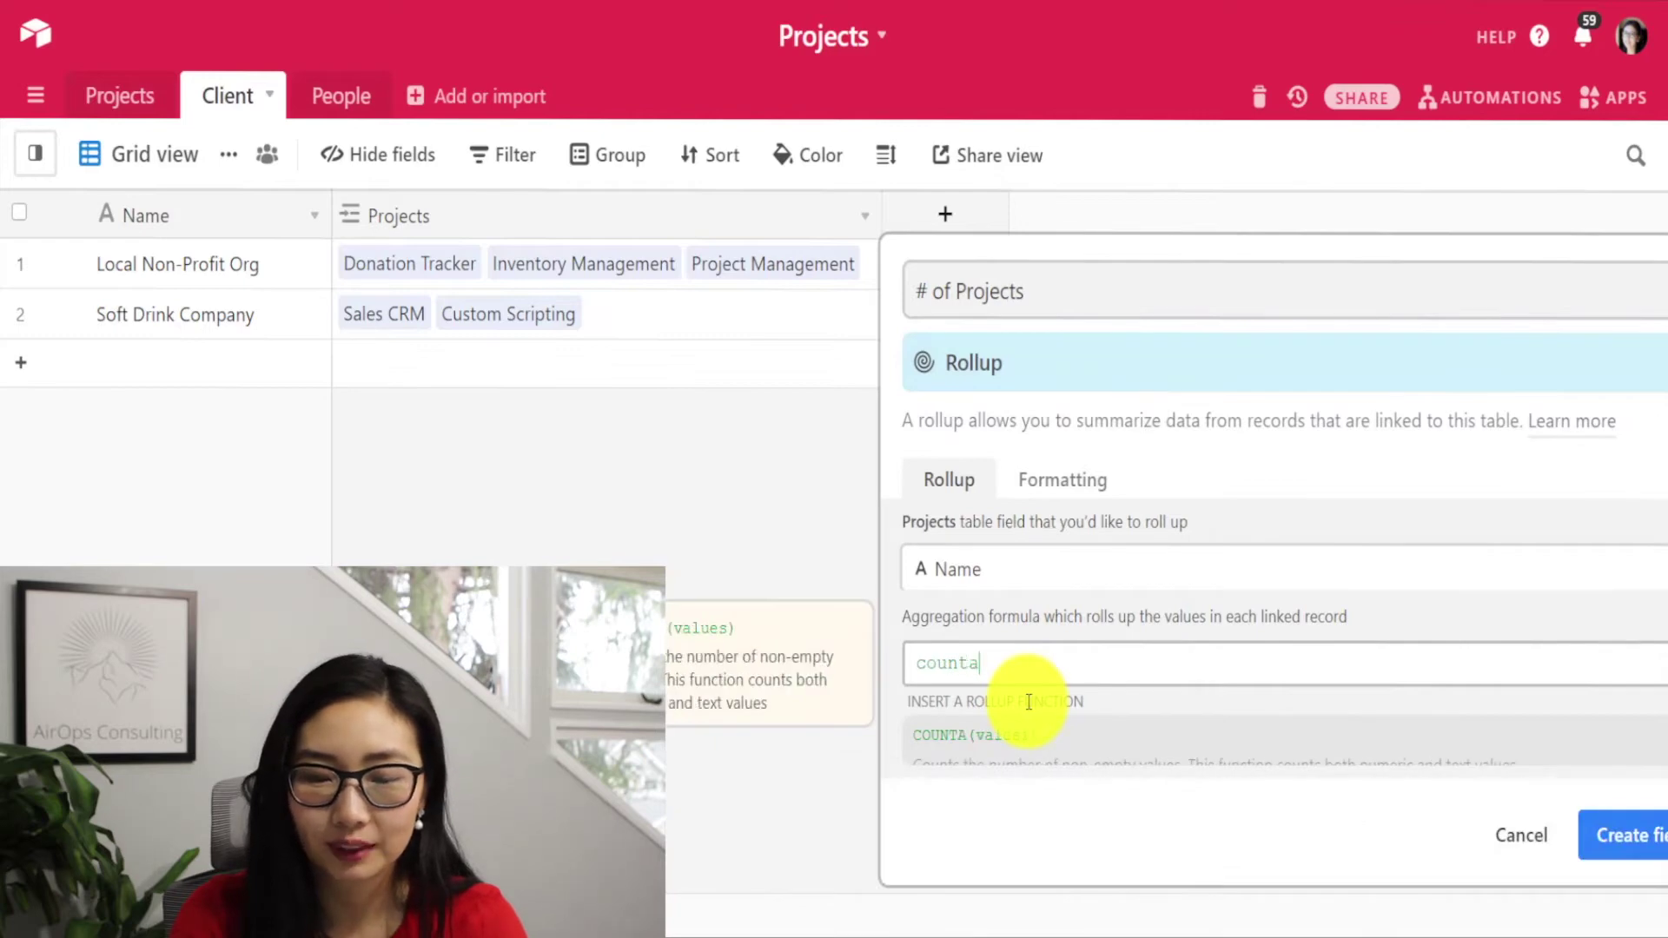
left_click(1046, 745)
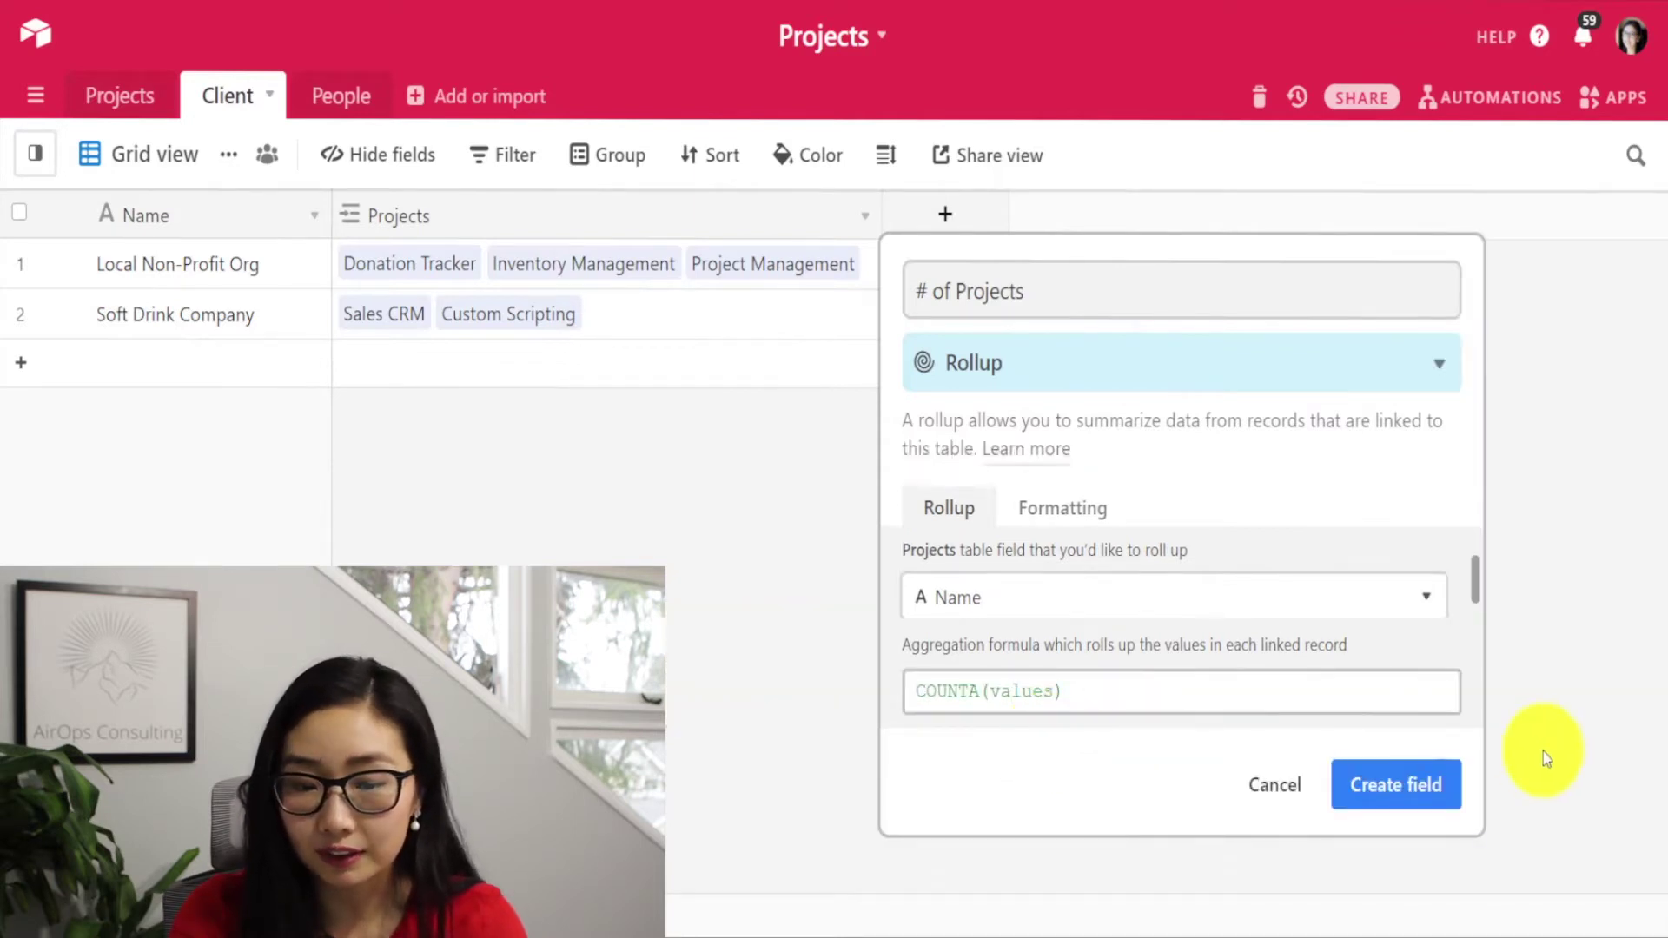
left_click(1388, 792)
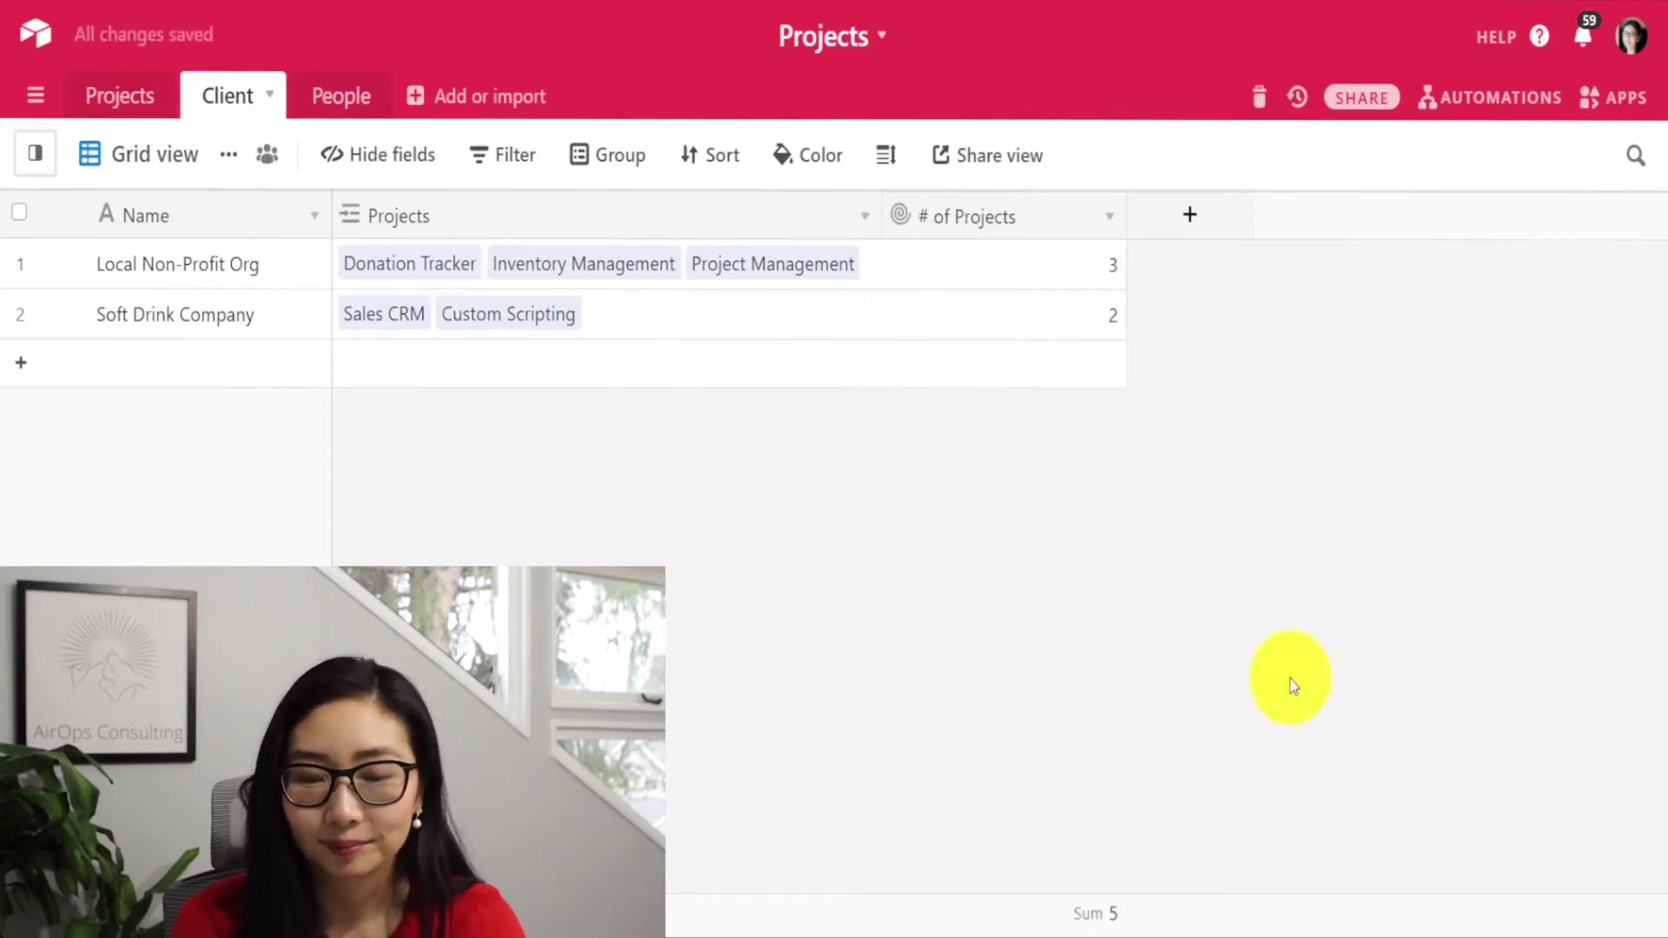
right_click(1083, 346)
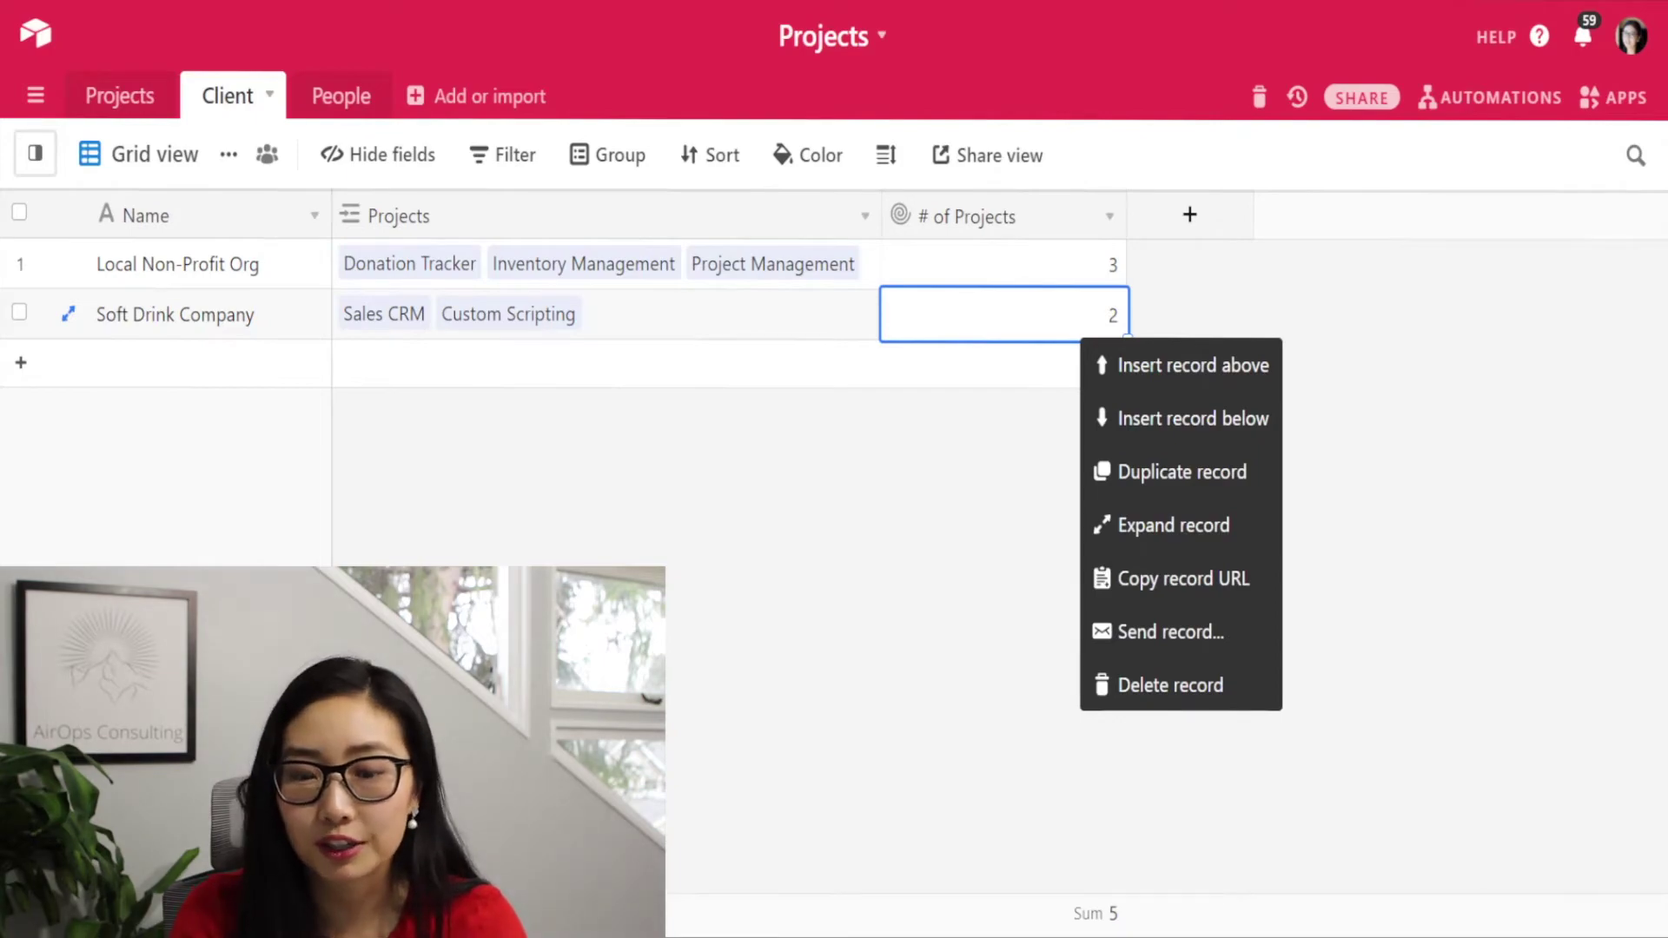
key("Escape")
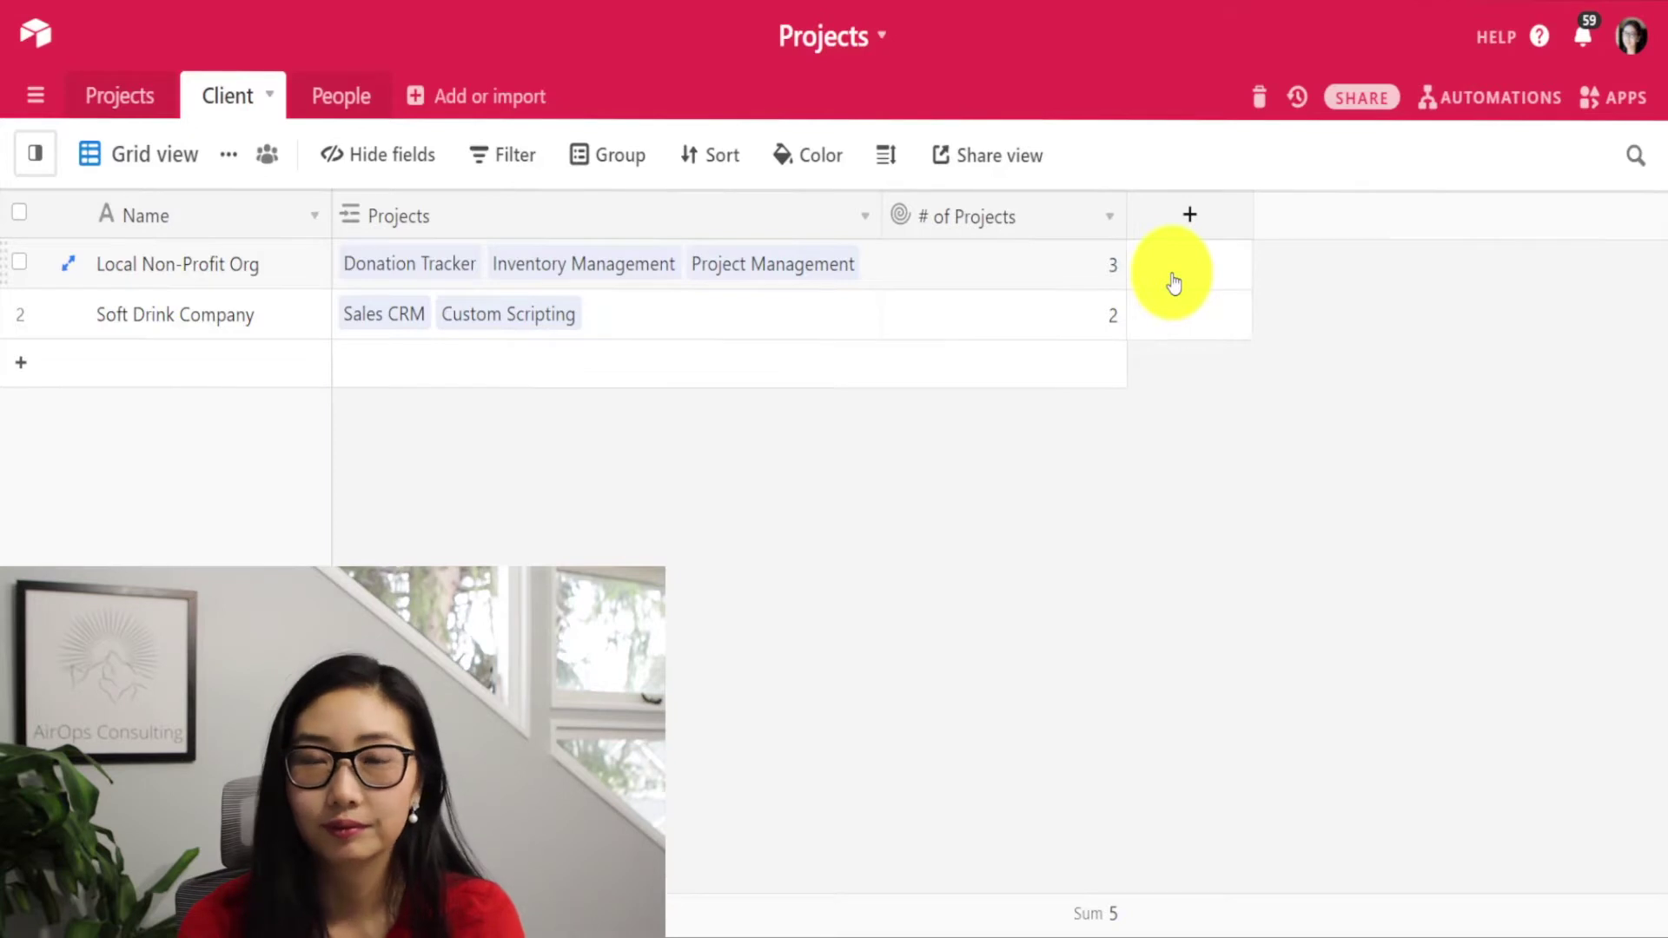
Add a new Client field named Avg Project Value with the Rollup field type
left_click(1190, 218)
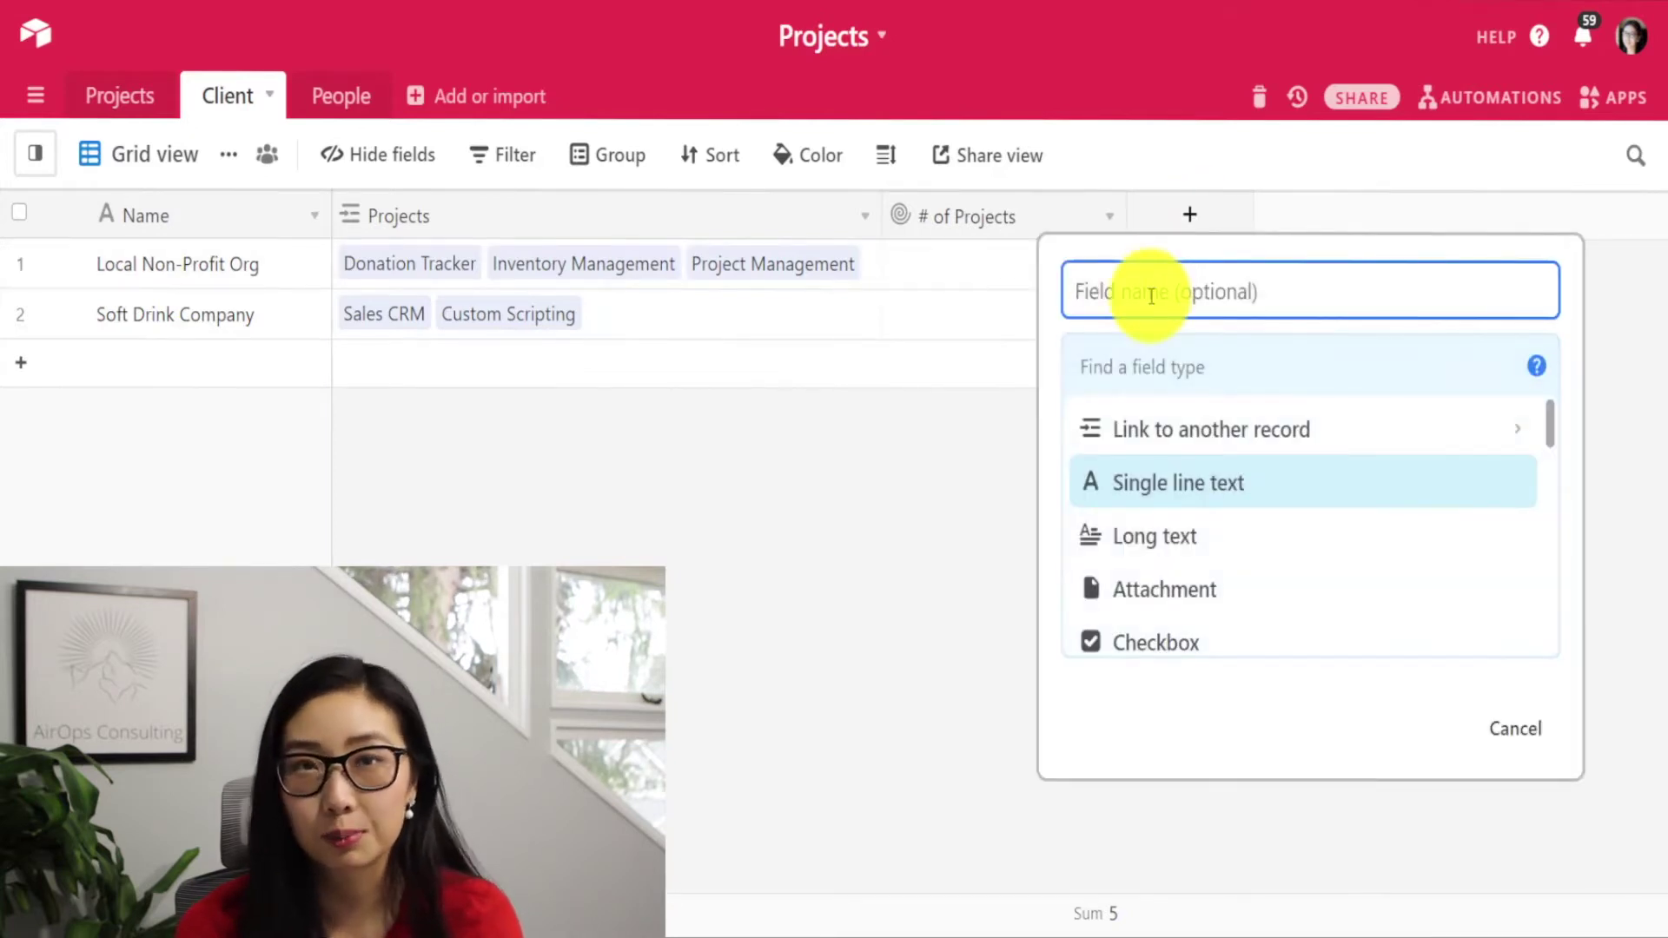
type("Avg Value")
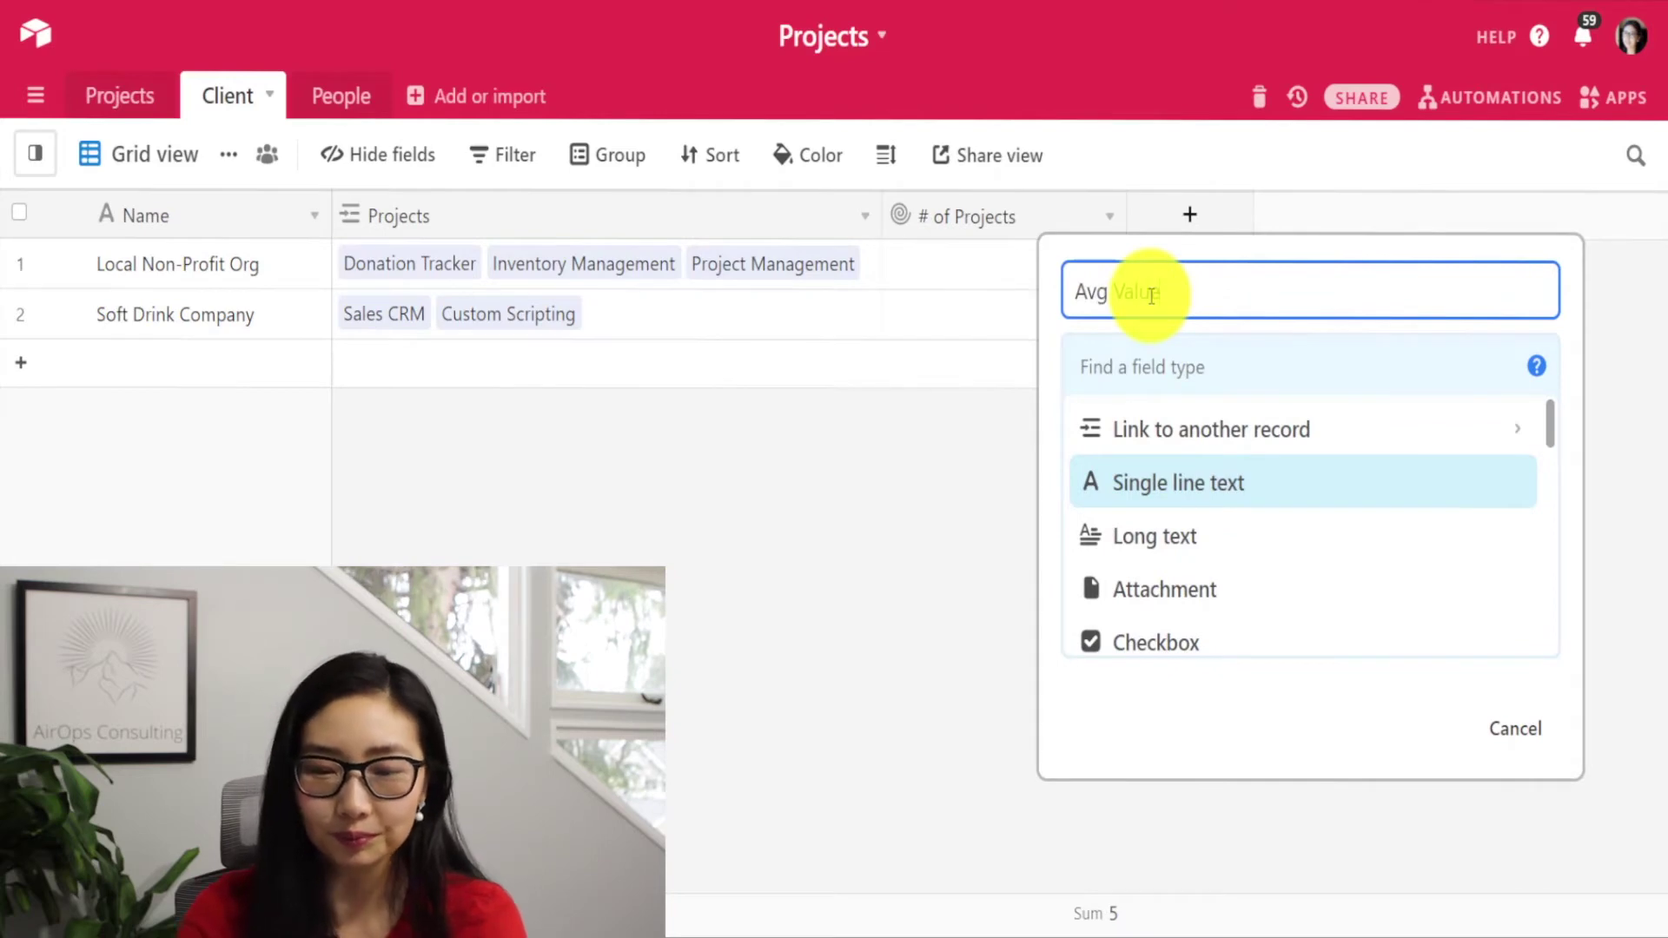
type("Project")
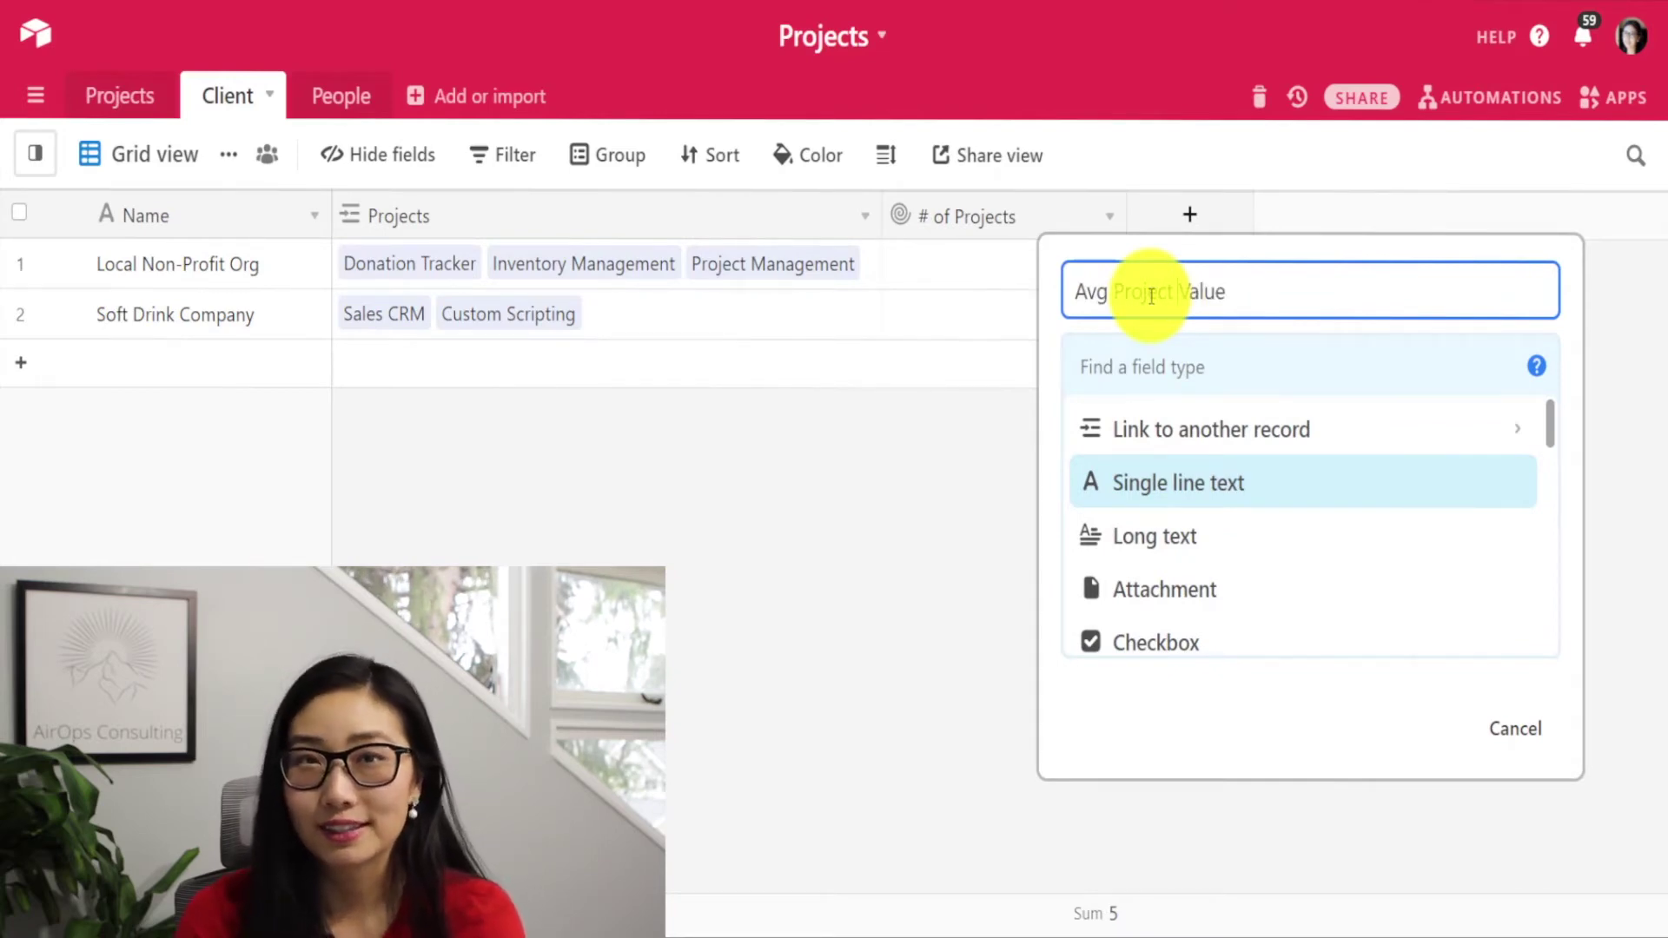
left_click(1169, 365)
type("rollup")
key("Return")
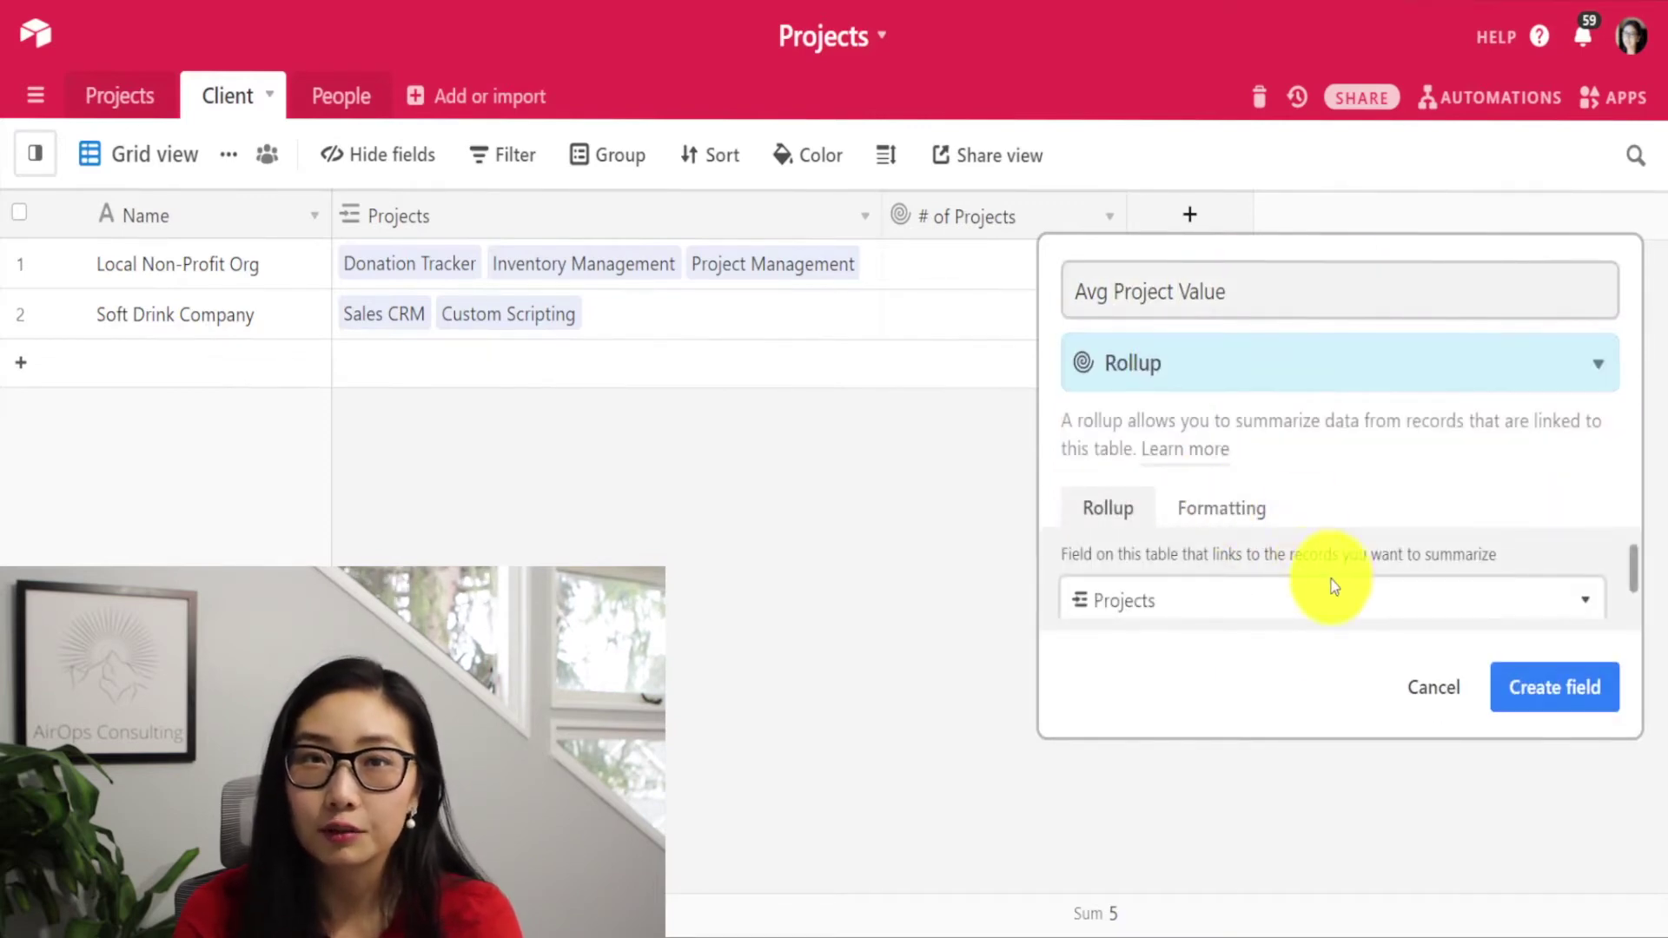
scroll(1333, 586, "down", 2)
scroll(1320, 583, "up", 2)
scroll(1311, 583, "down", 2)
scroll(1312, 584, "up", 1)
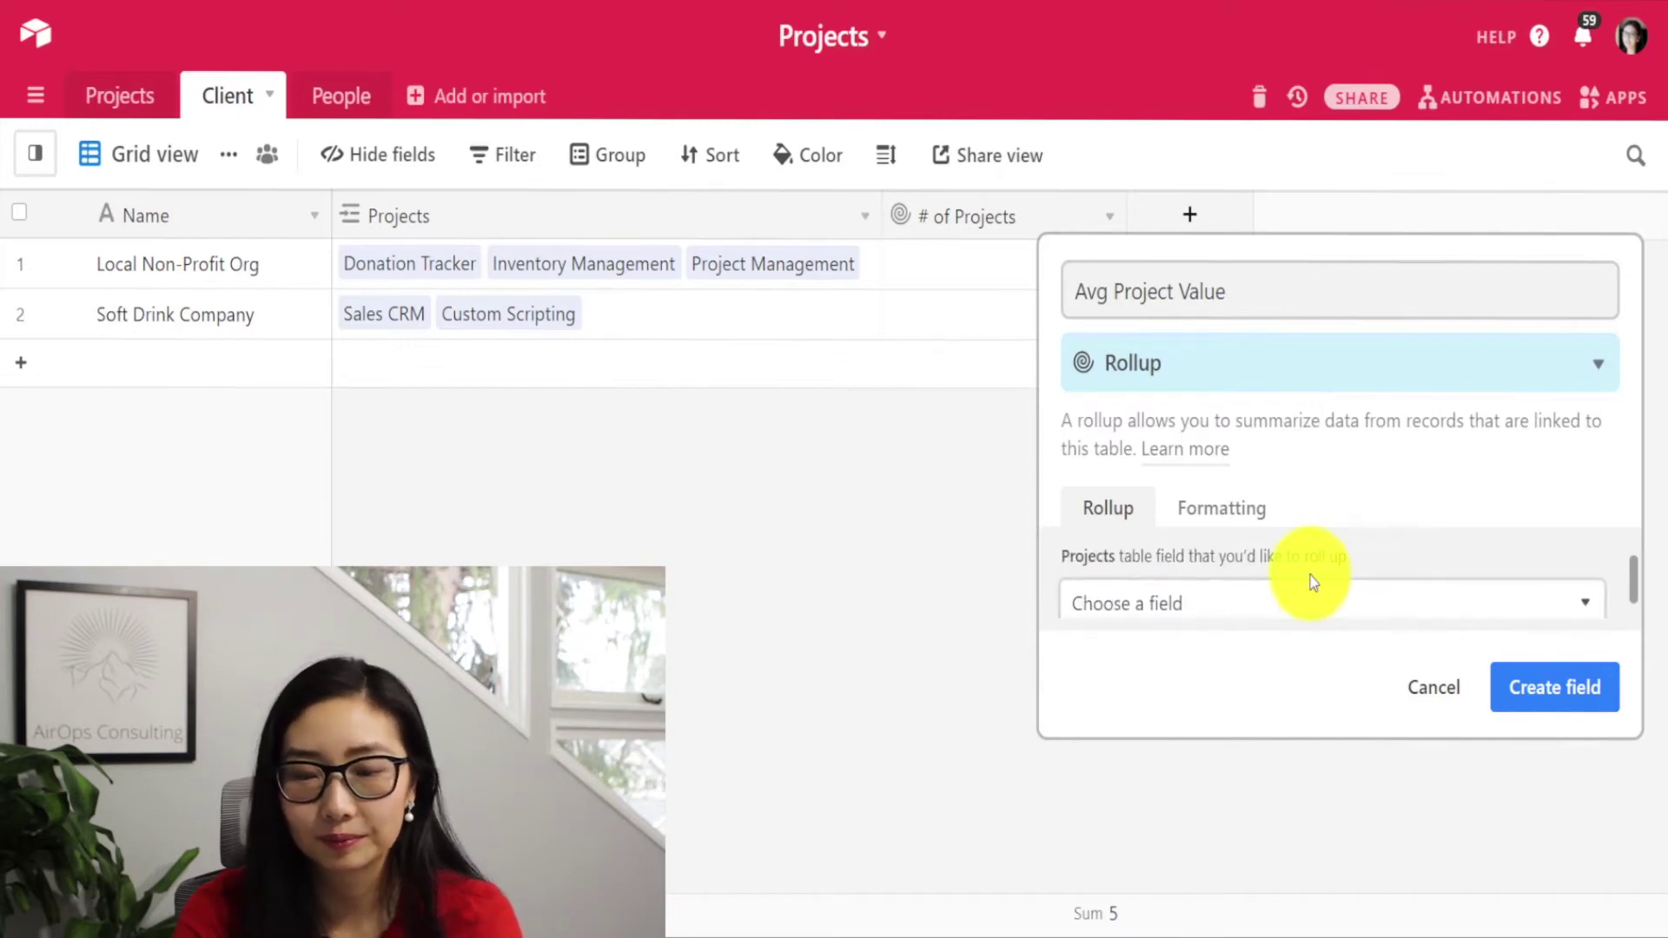
Roll up the linked projects' Cost with AVERAGE(values) and create the field
left_click(1294, 596)
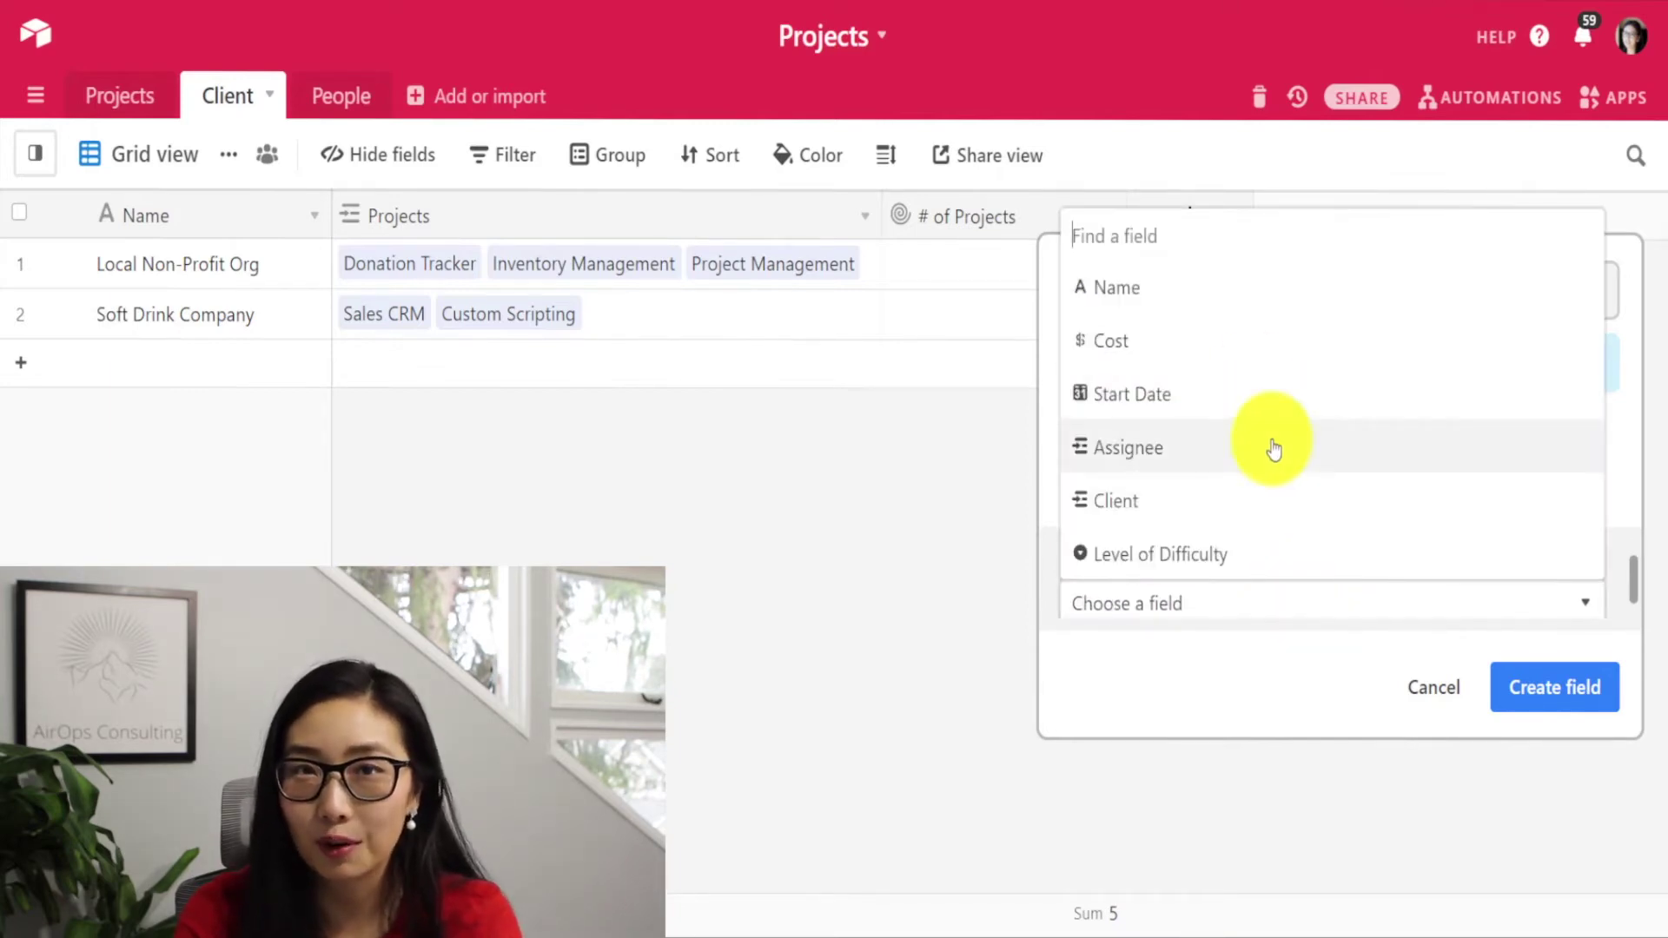
left_click(1230, 341)
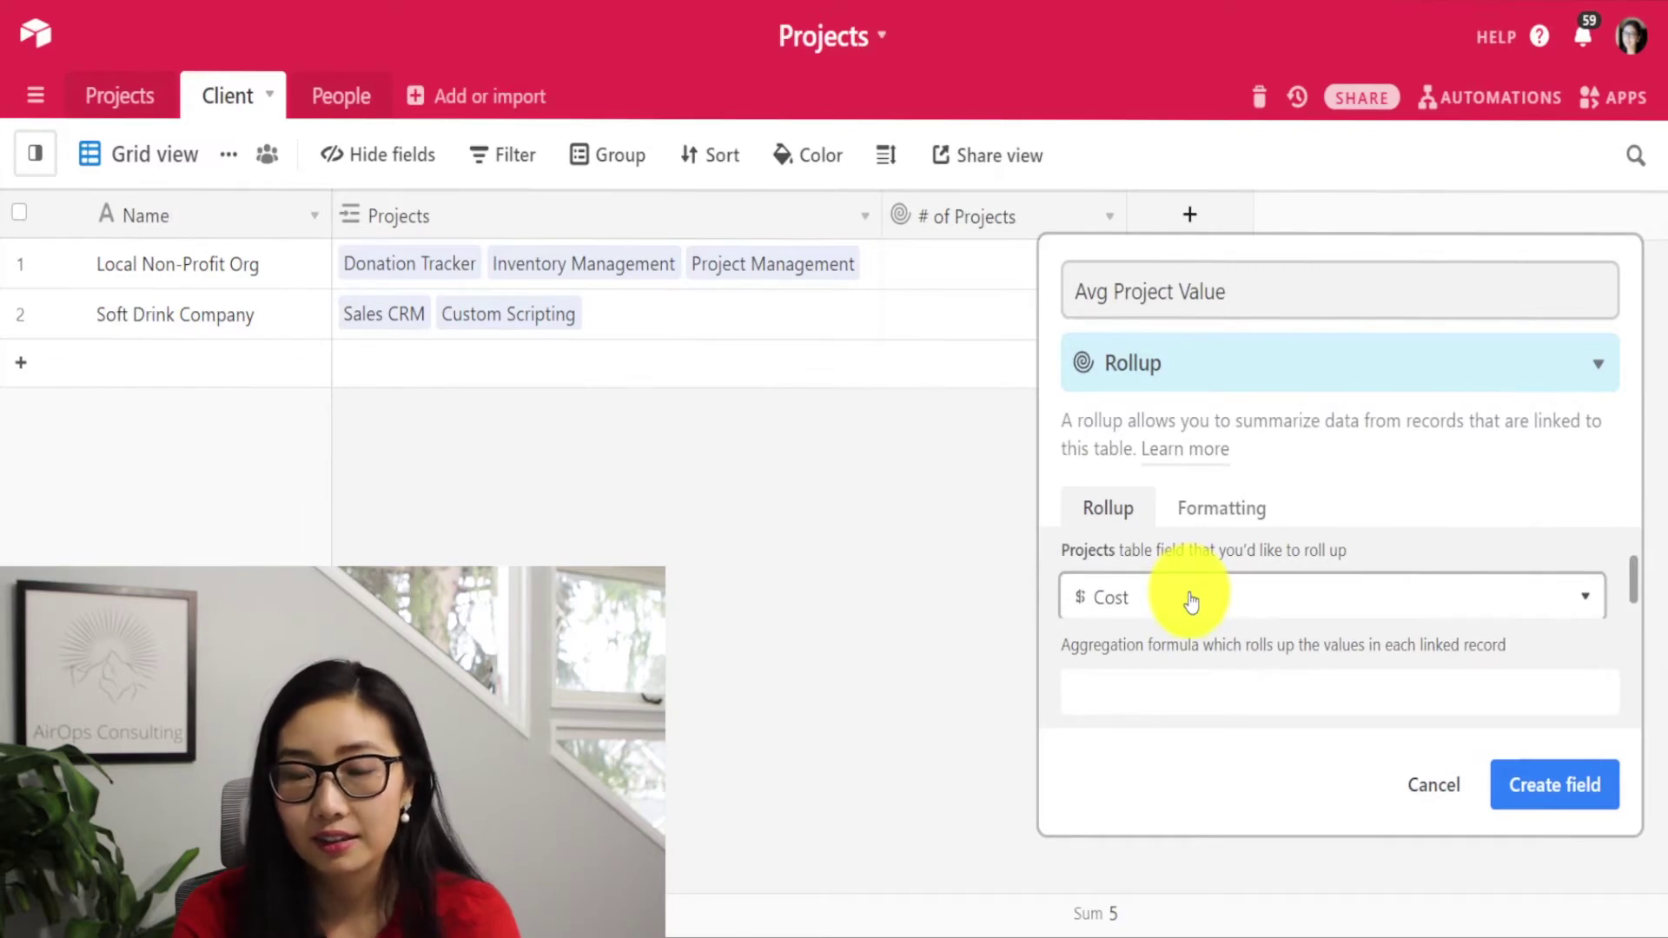
scroll(1191, 601, "up", 1)
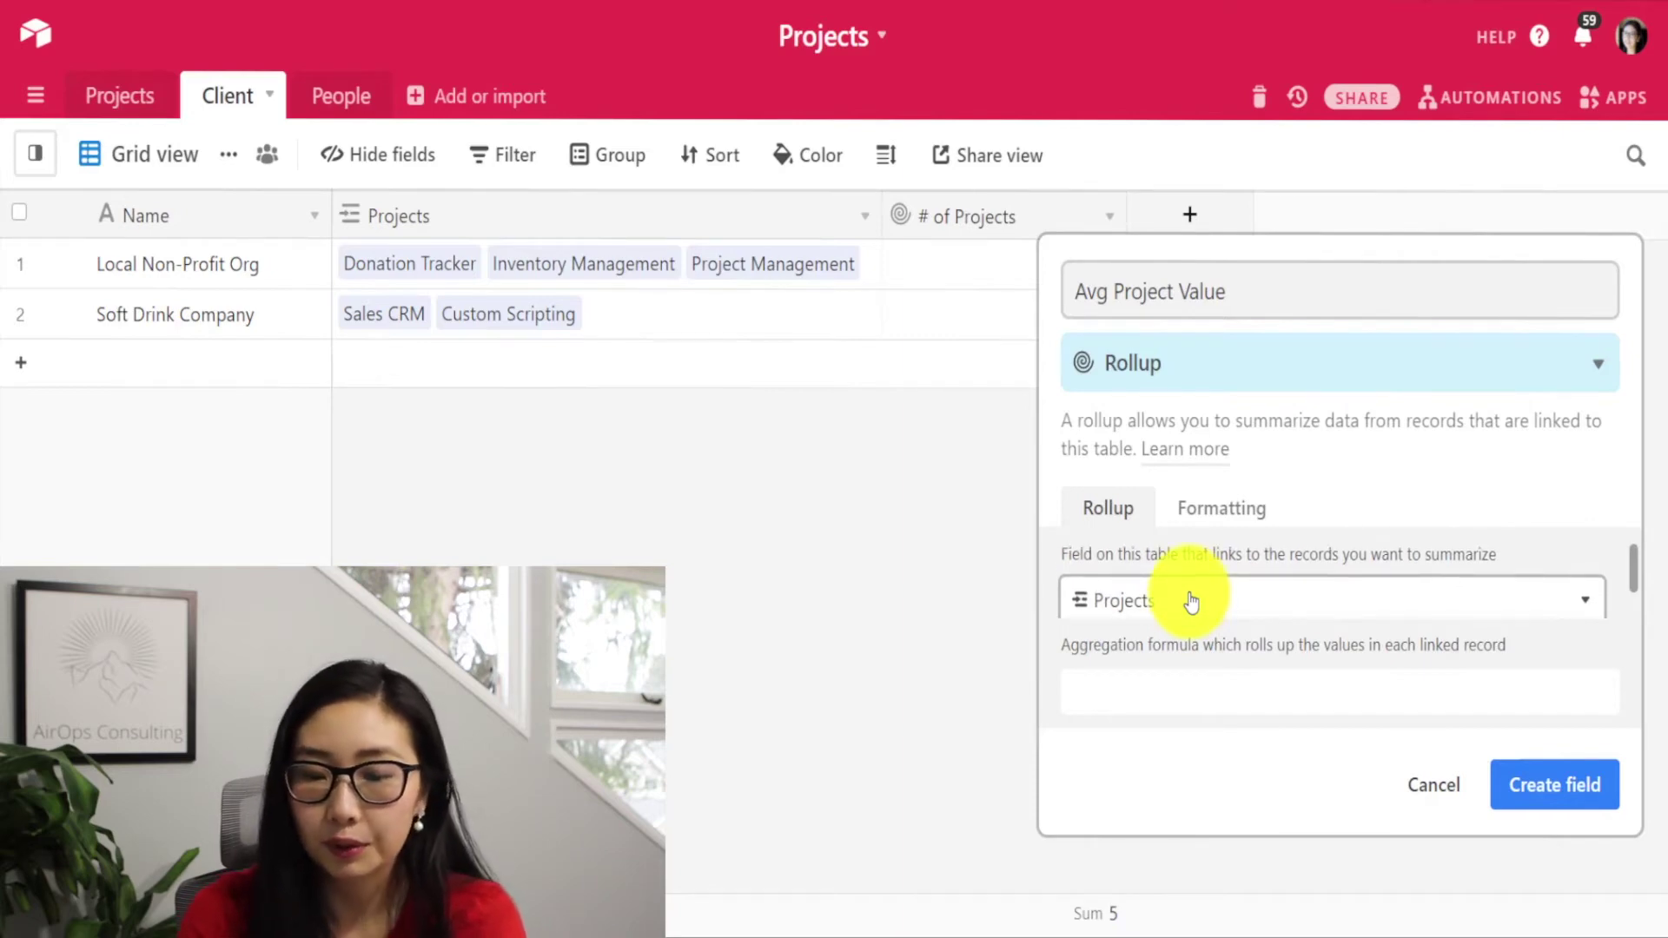
scroll(1191, 601, "down", 1)
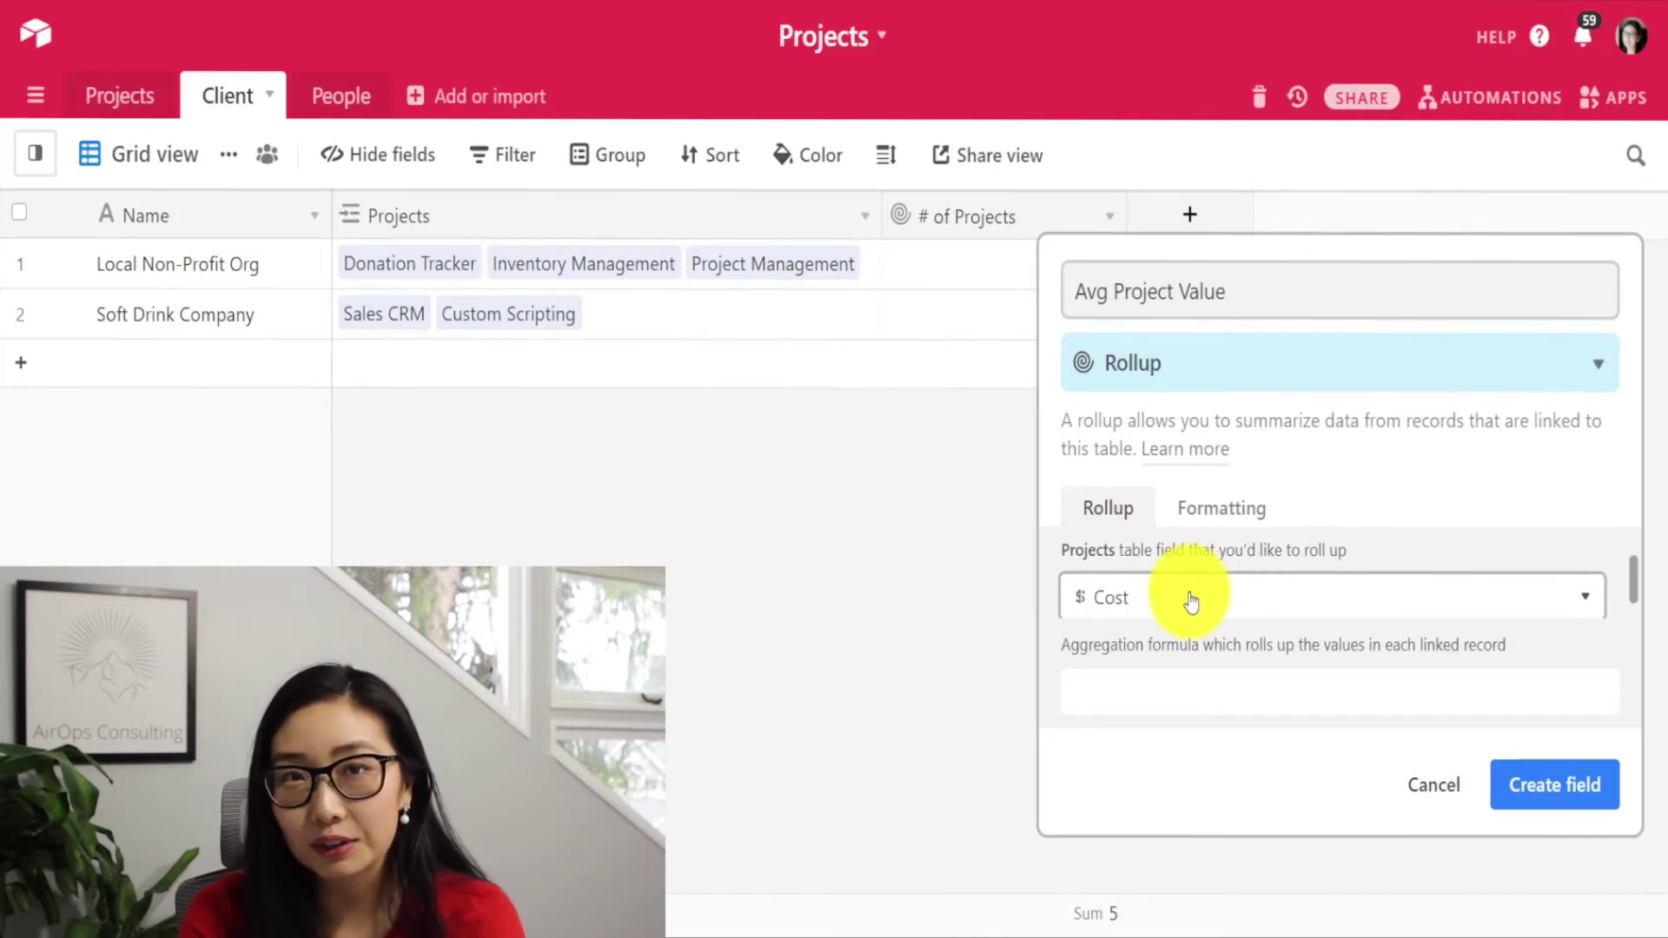
left_click(1172, 693)
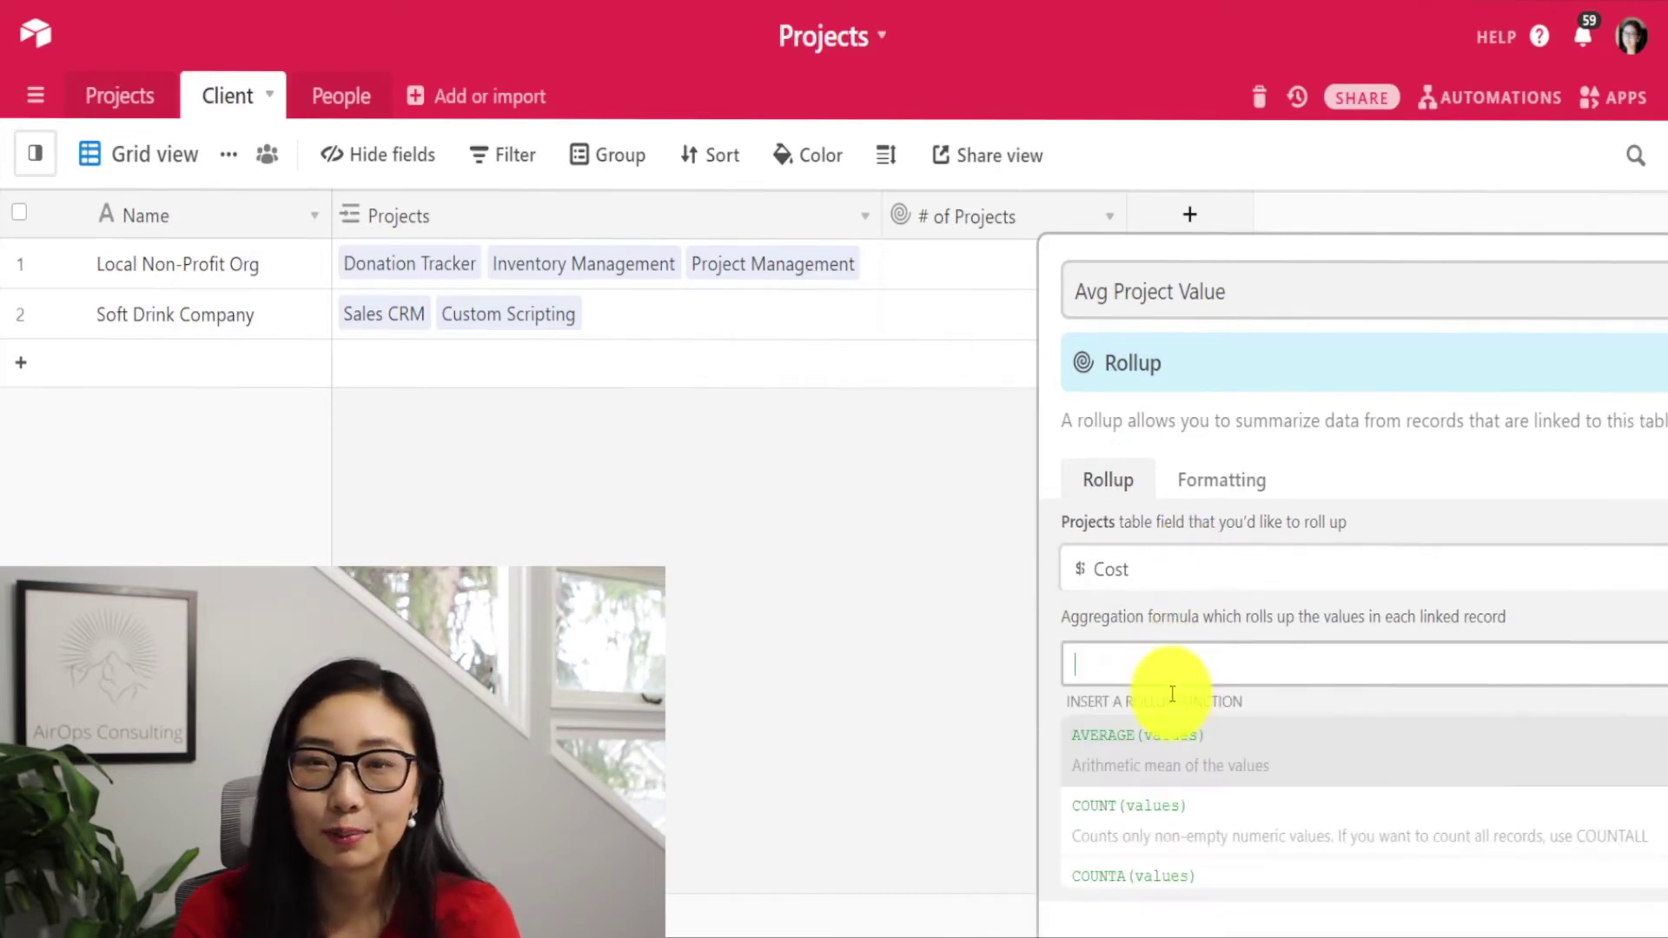
left_click(1172, 743)
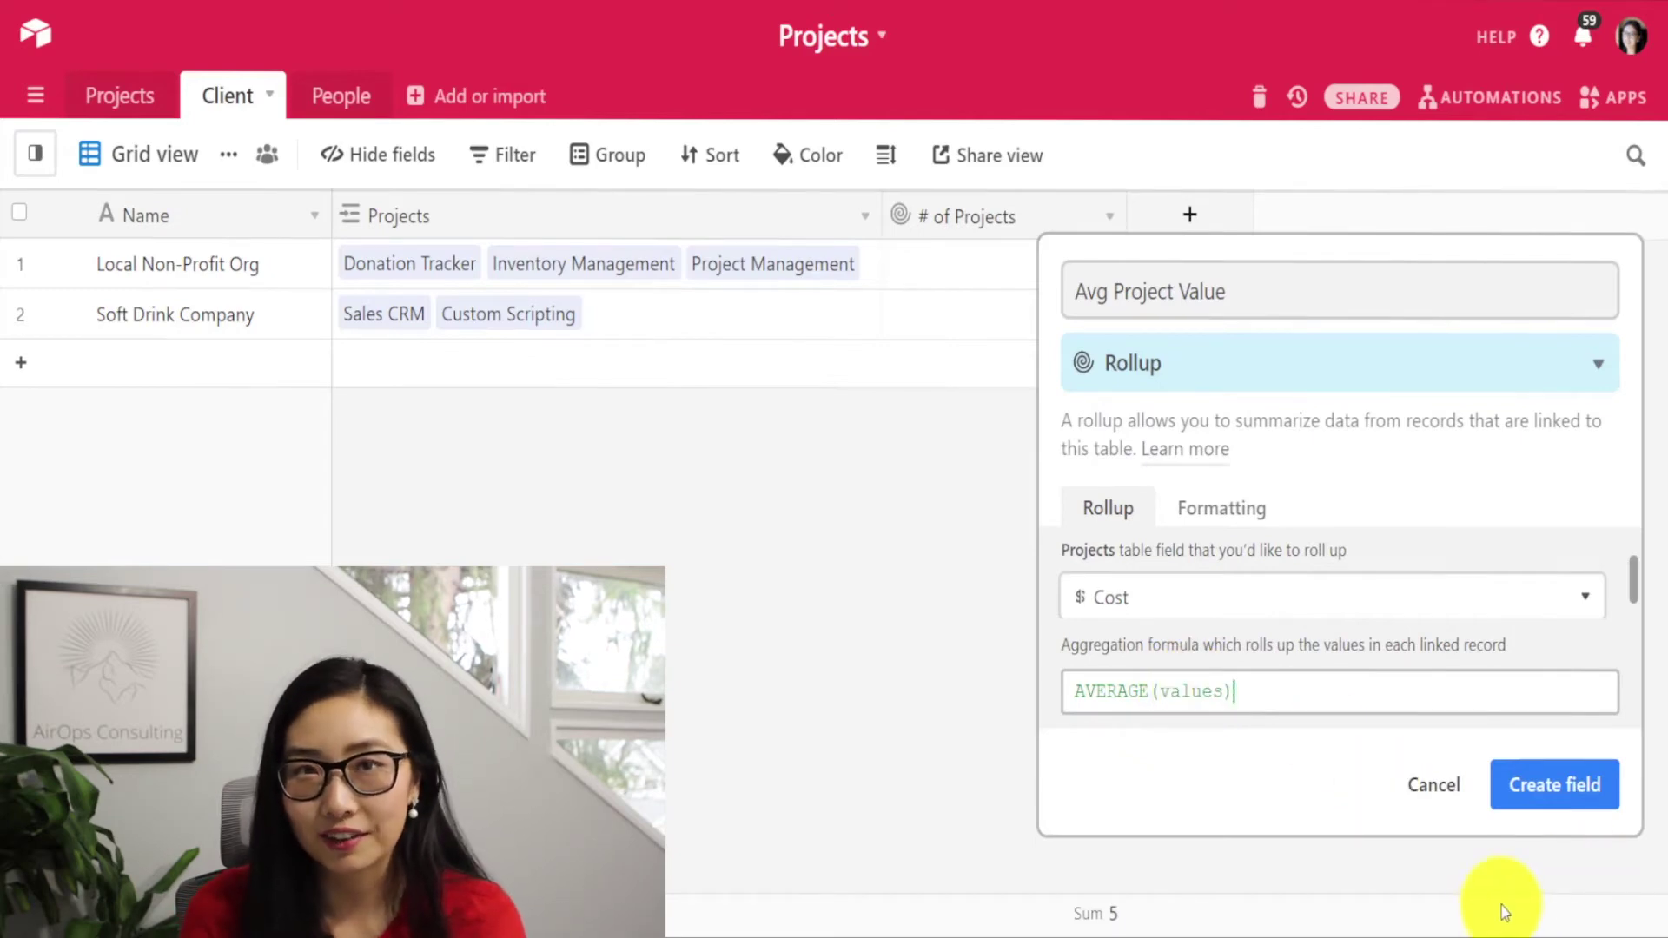
left_click(1555, 784)
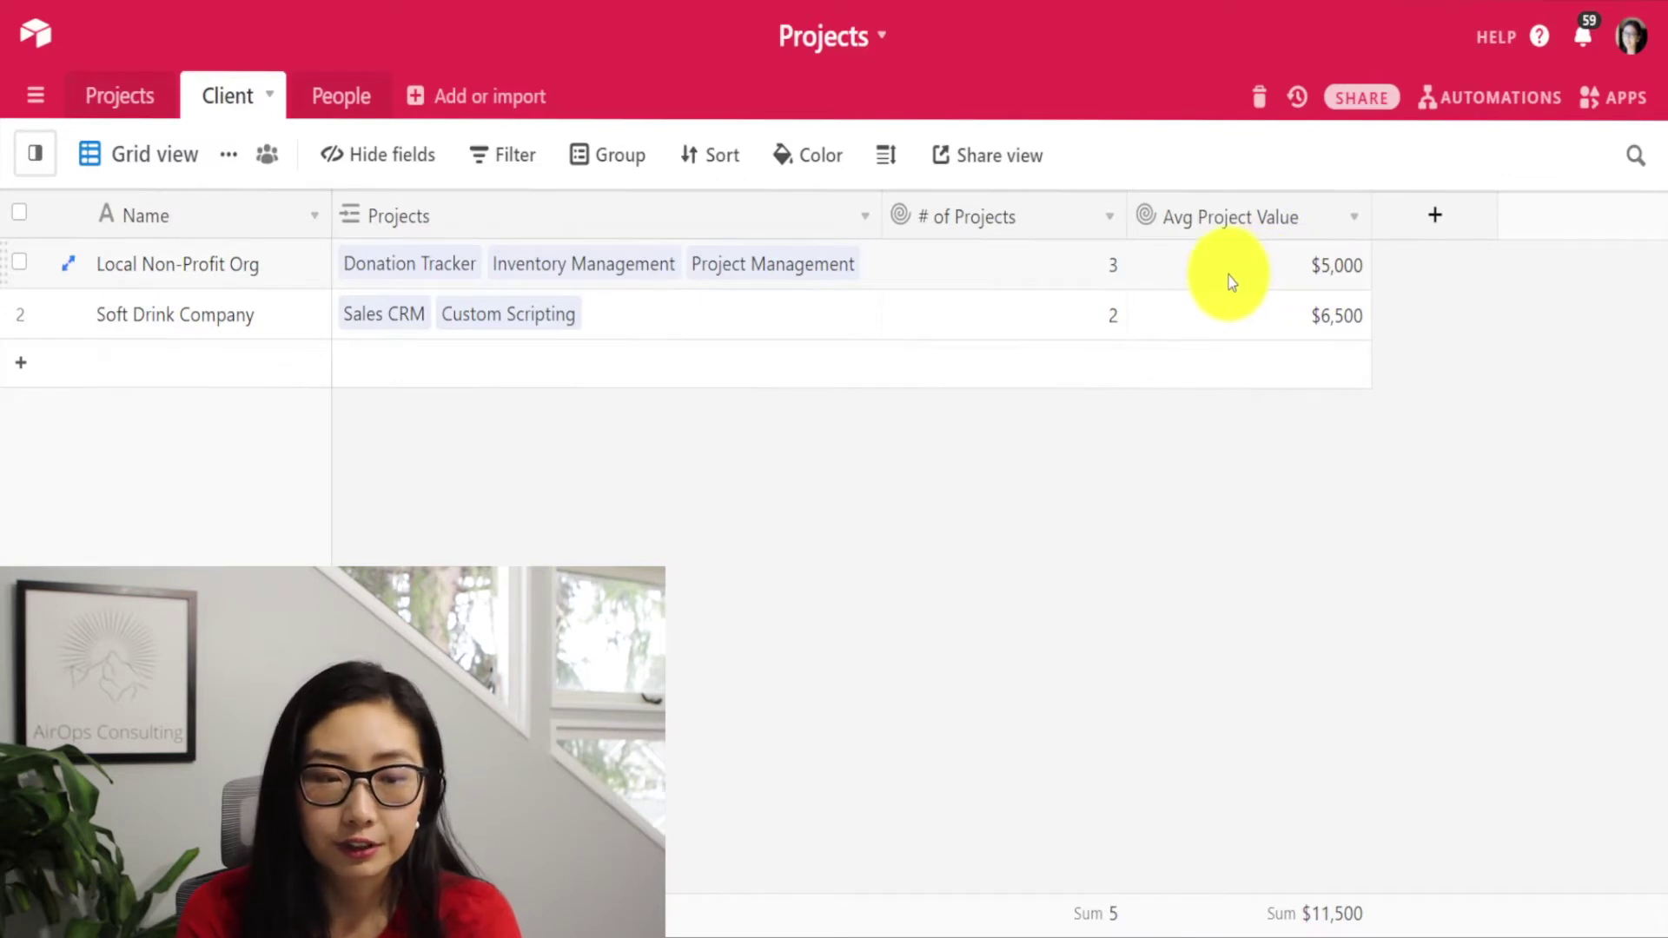
left_click(109, 103)
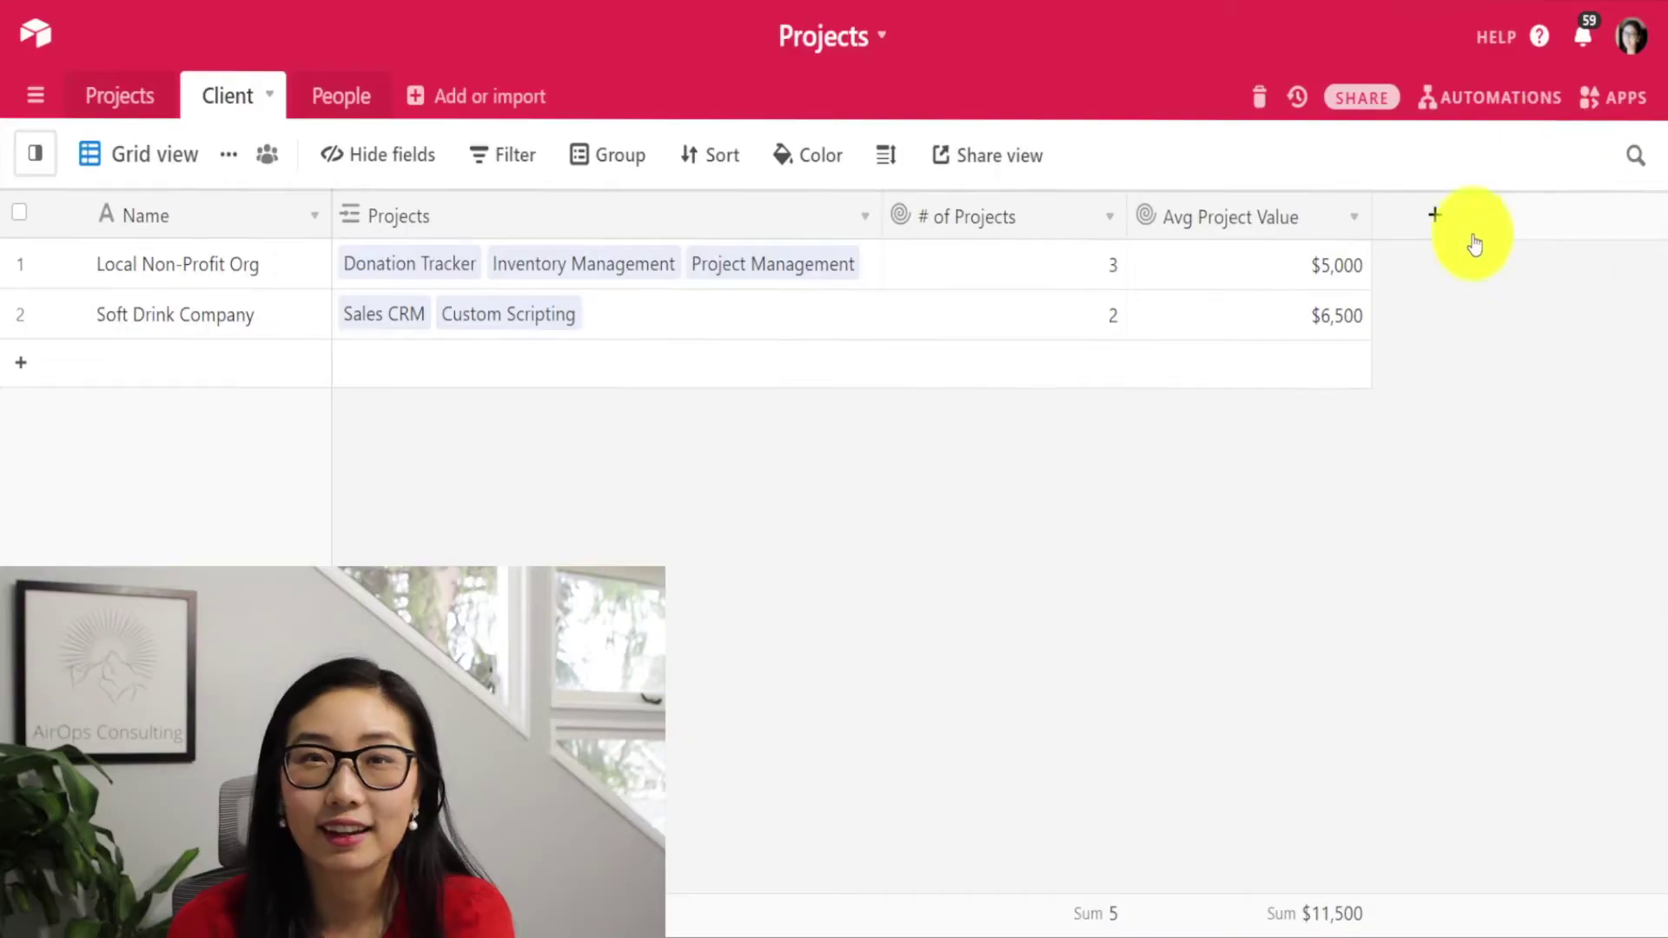
left_click(1435, 216)
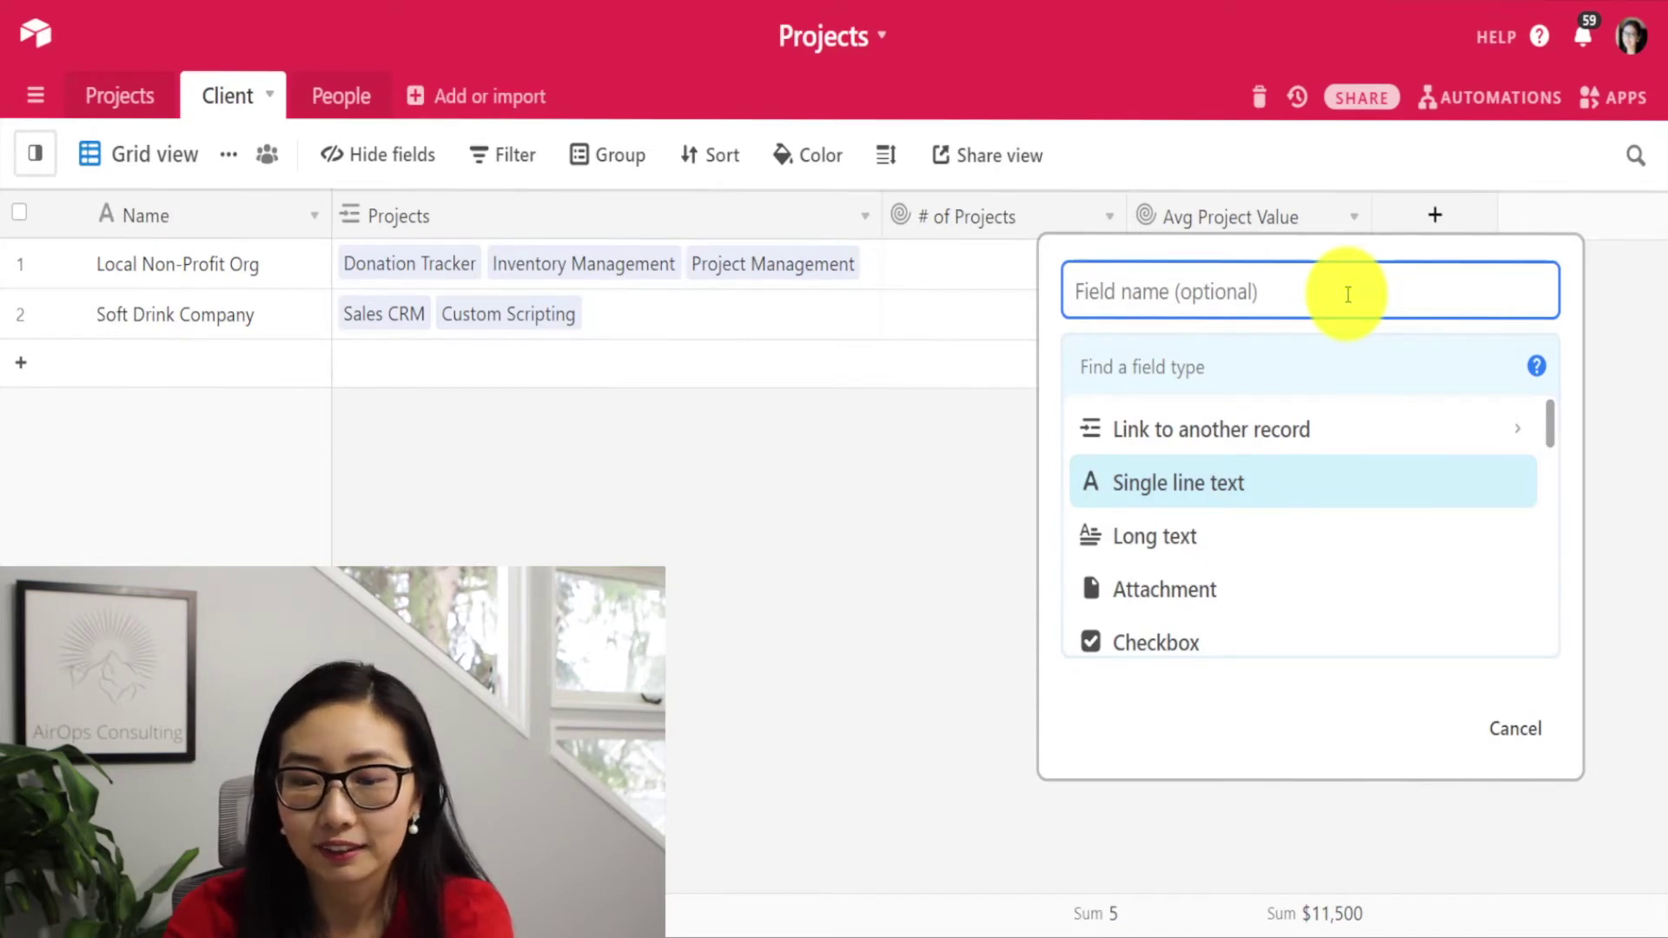
Name a new Client field Assignee and set its type to Rollup
type("Assignee")
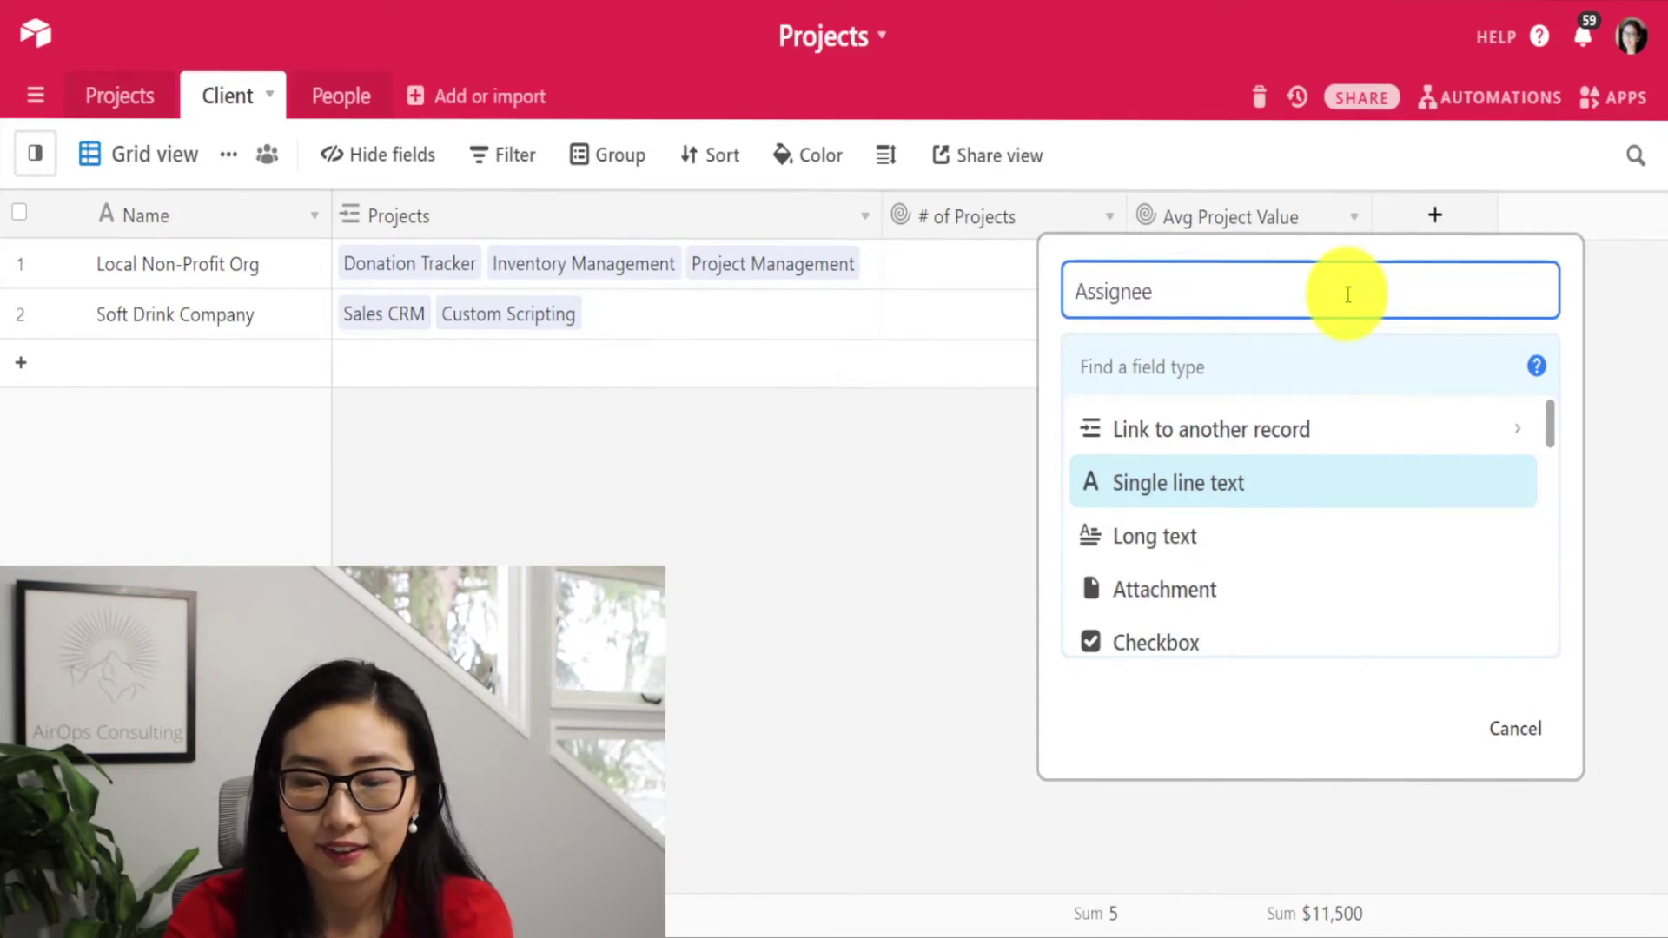
key("Tab")
type("ro")
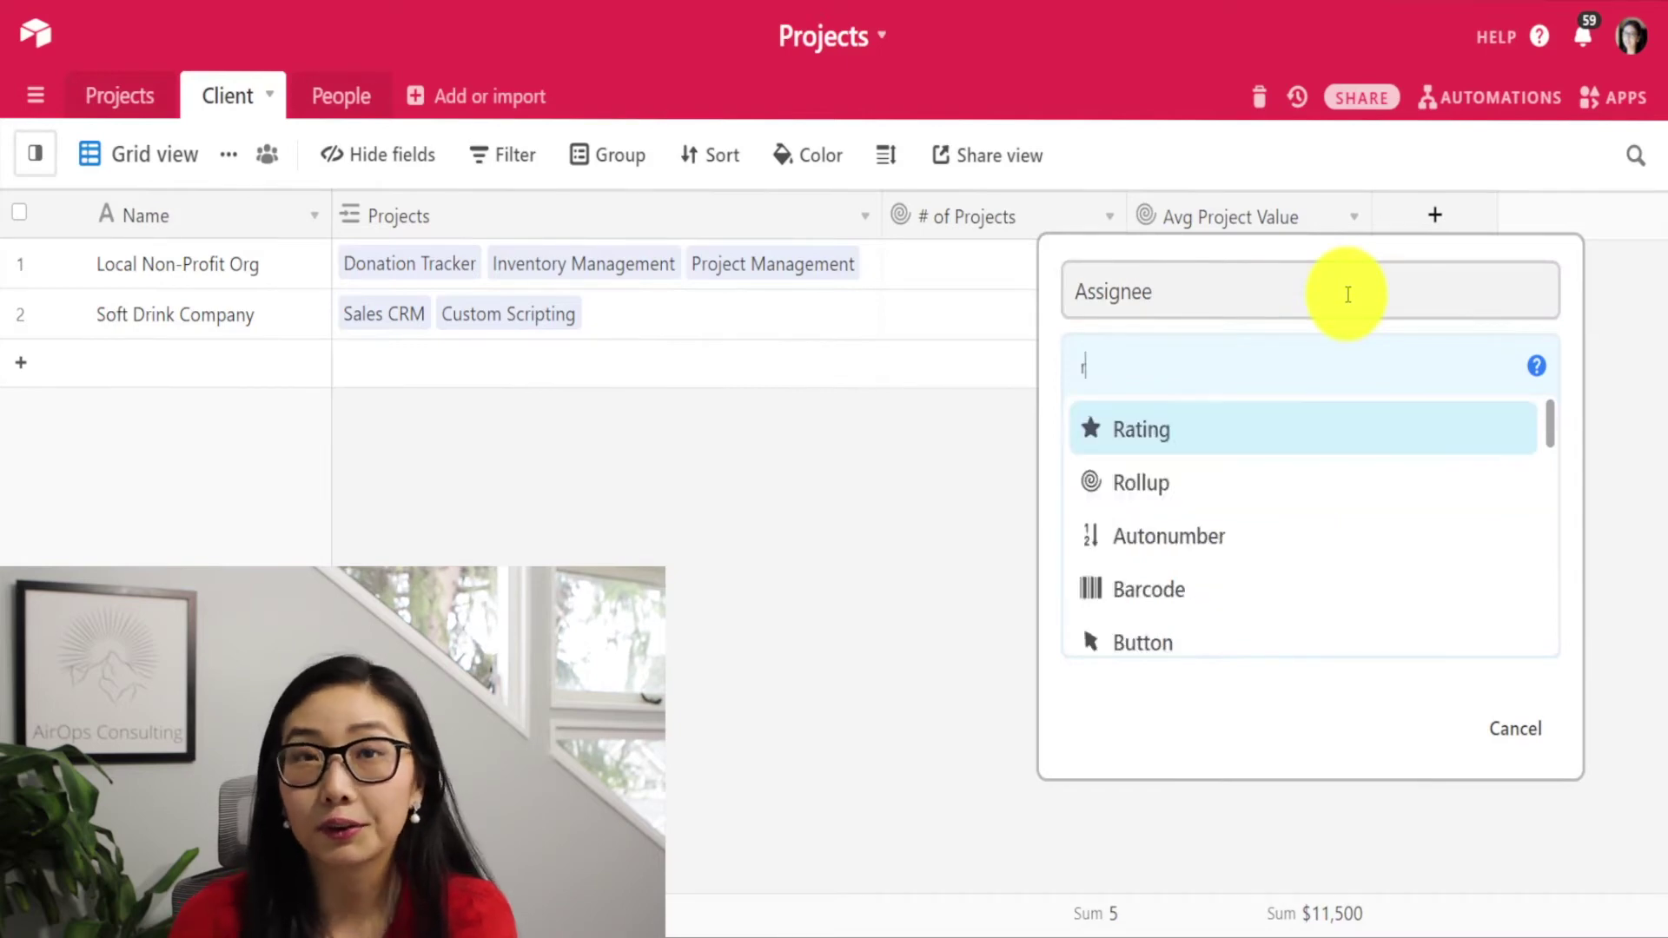
key("Return")
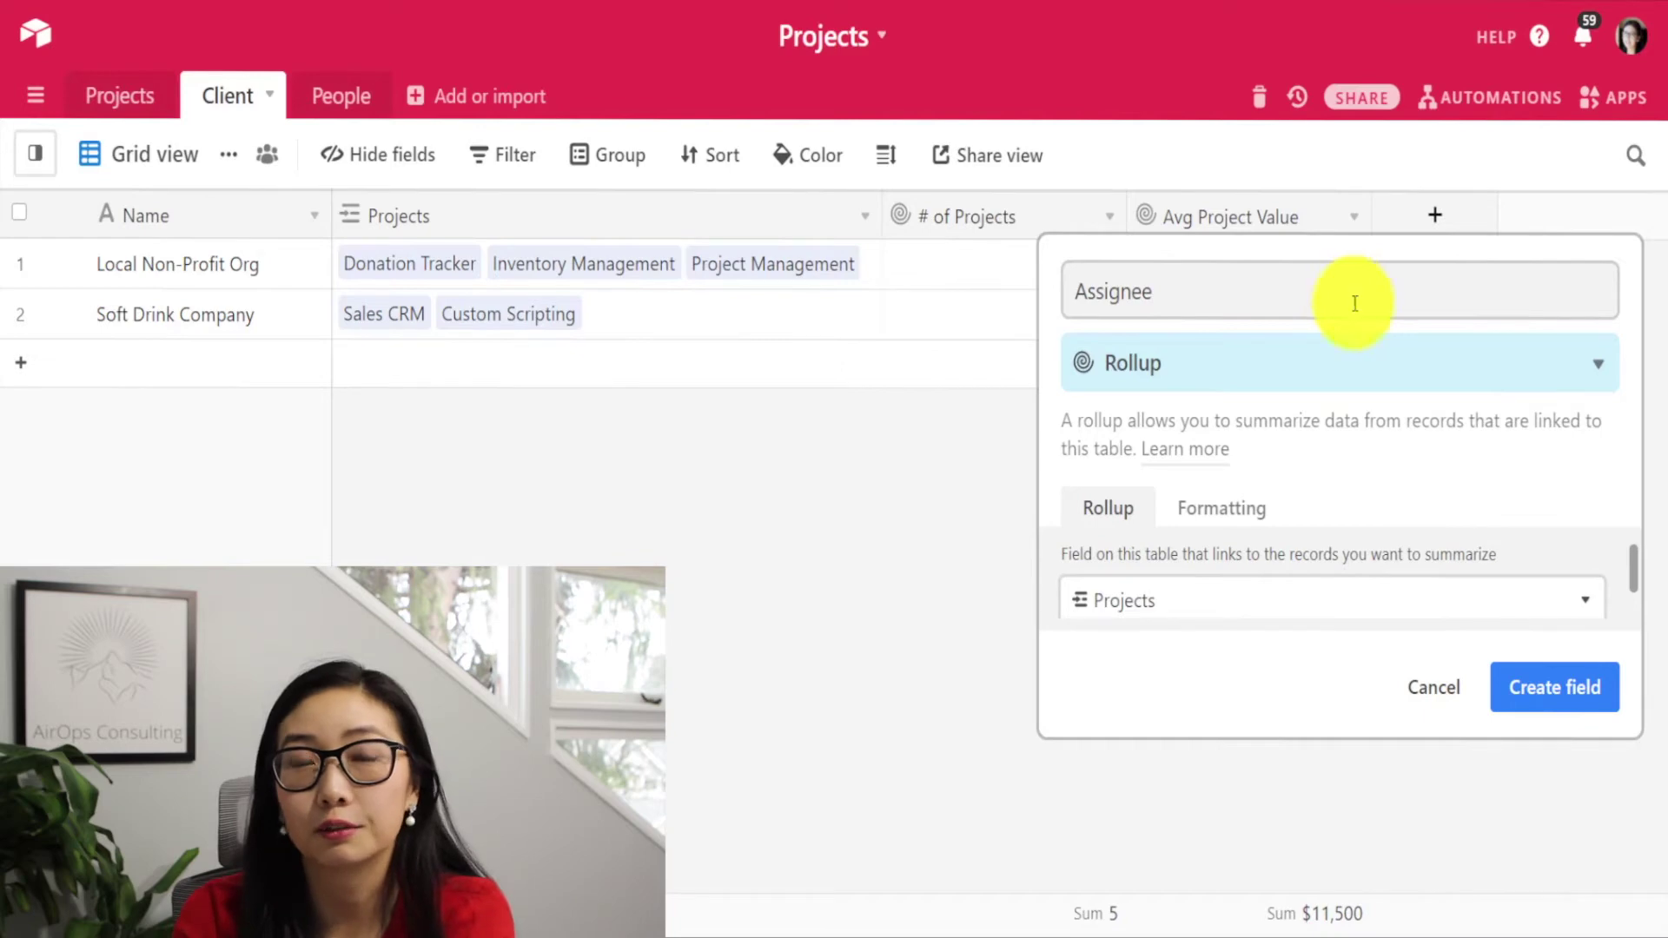
Roll up Projects > Assignee with ARRAYUNIQUE(values), create the field, and return to Projects
scroll(1348, 577, "down", 3)
left_click(1347, 566)
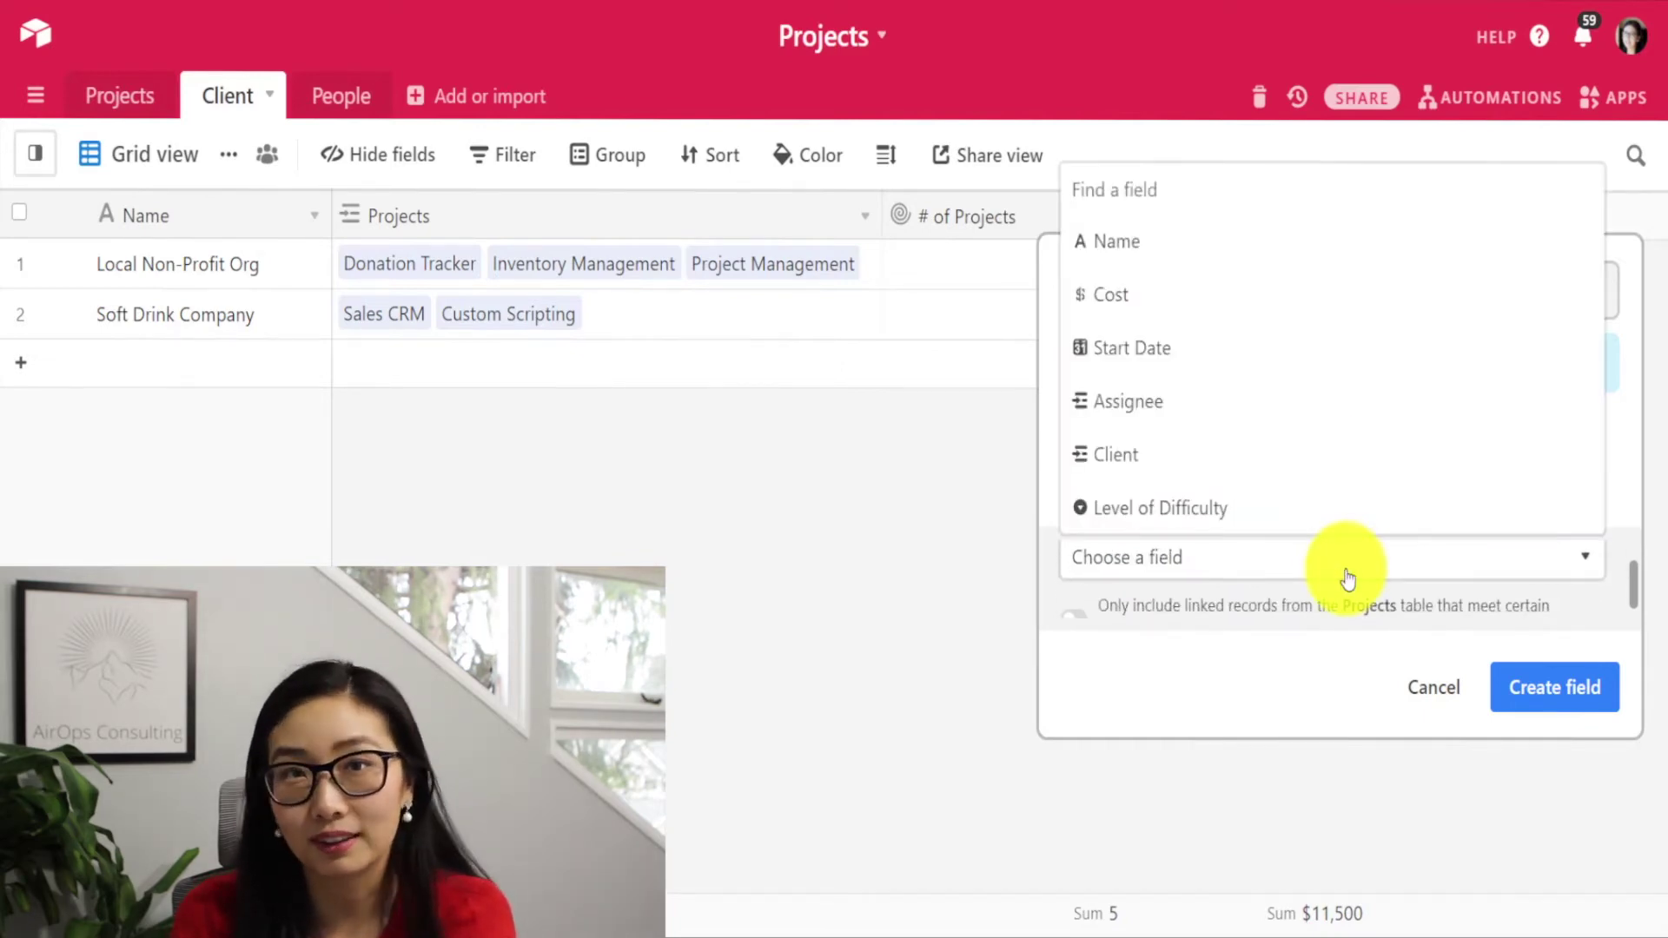
left_click(1305, 408)
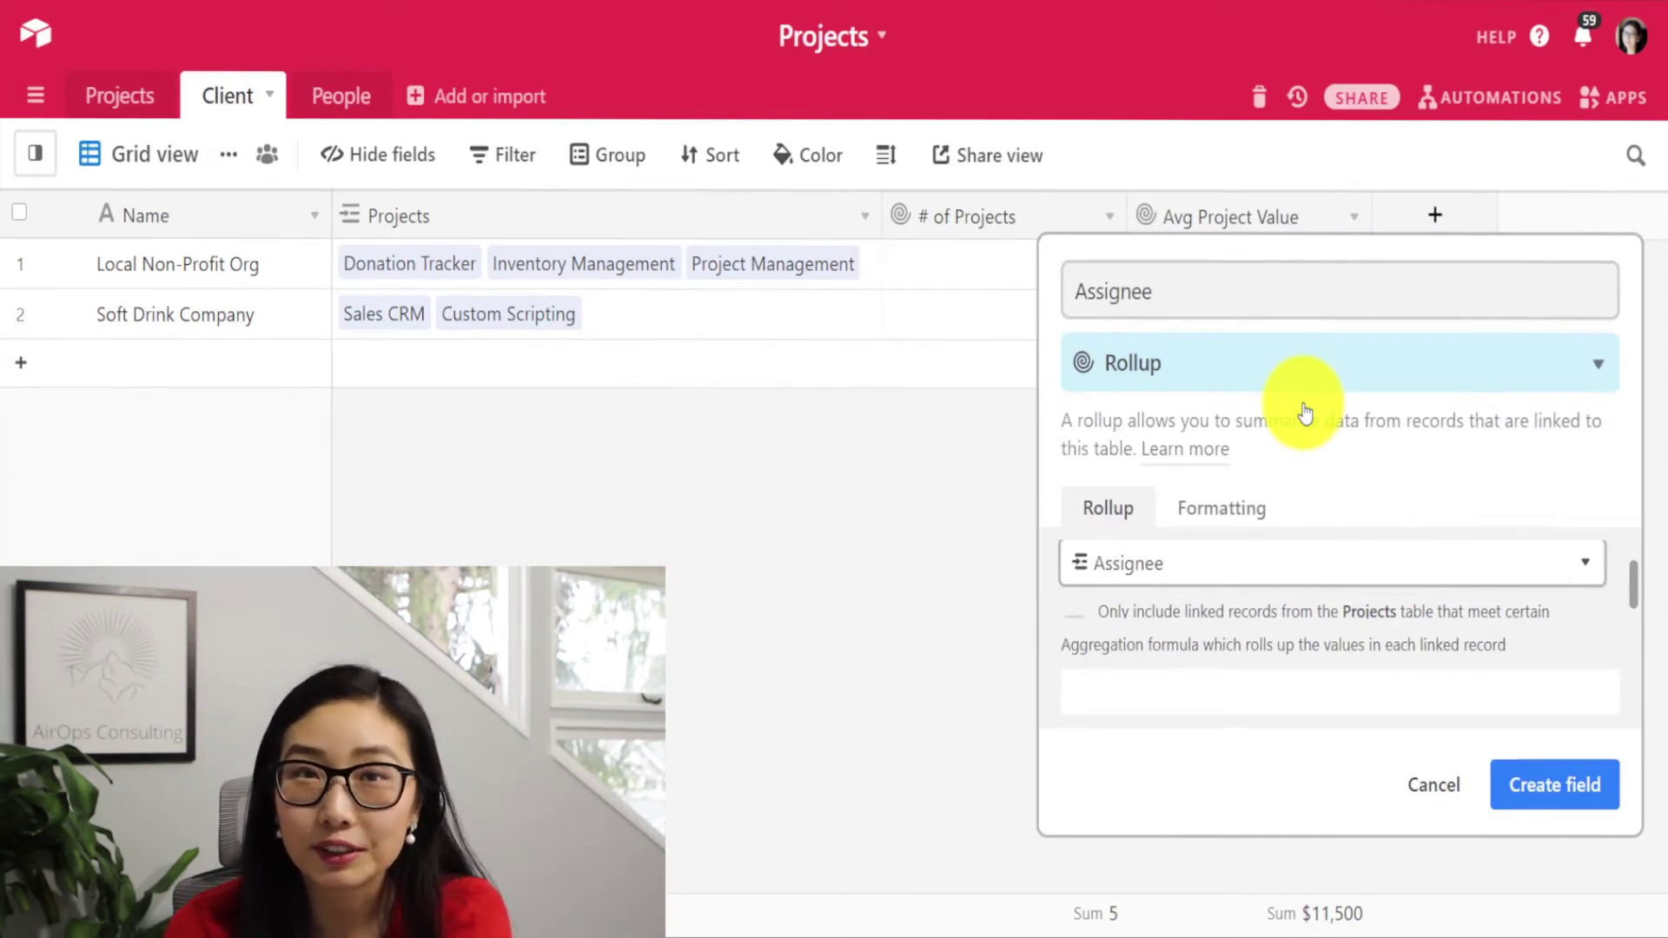
left_click(1183, 702)
type("arr")
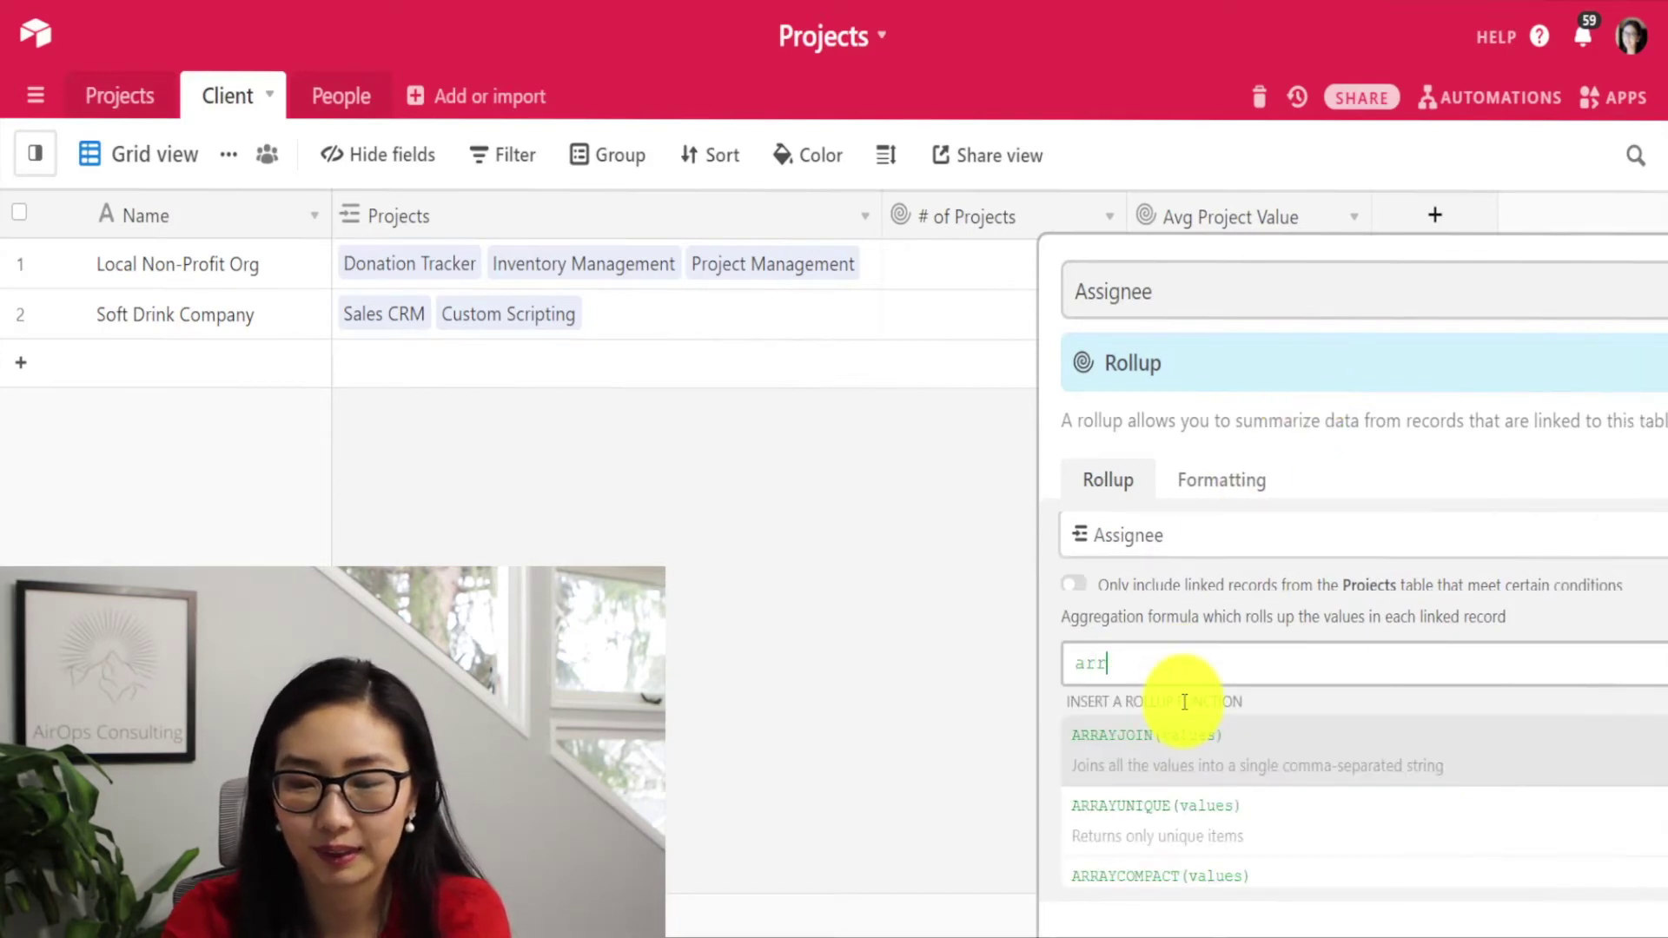
type("a")
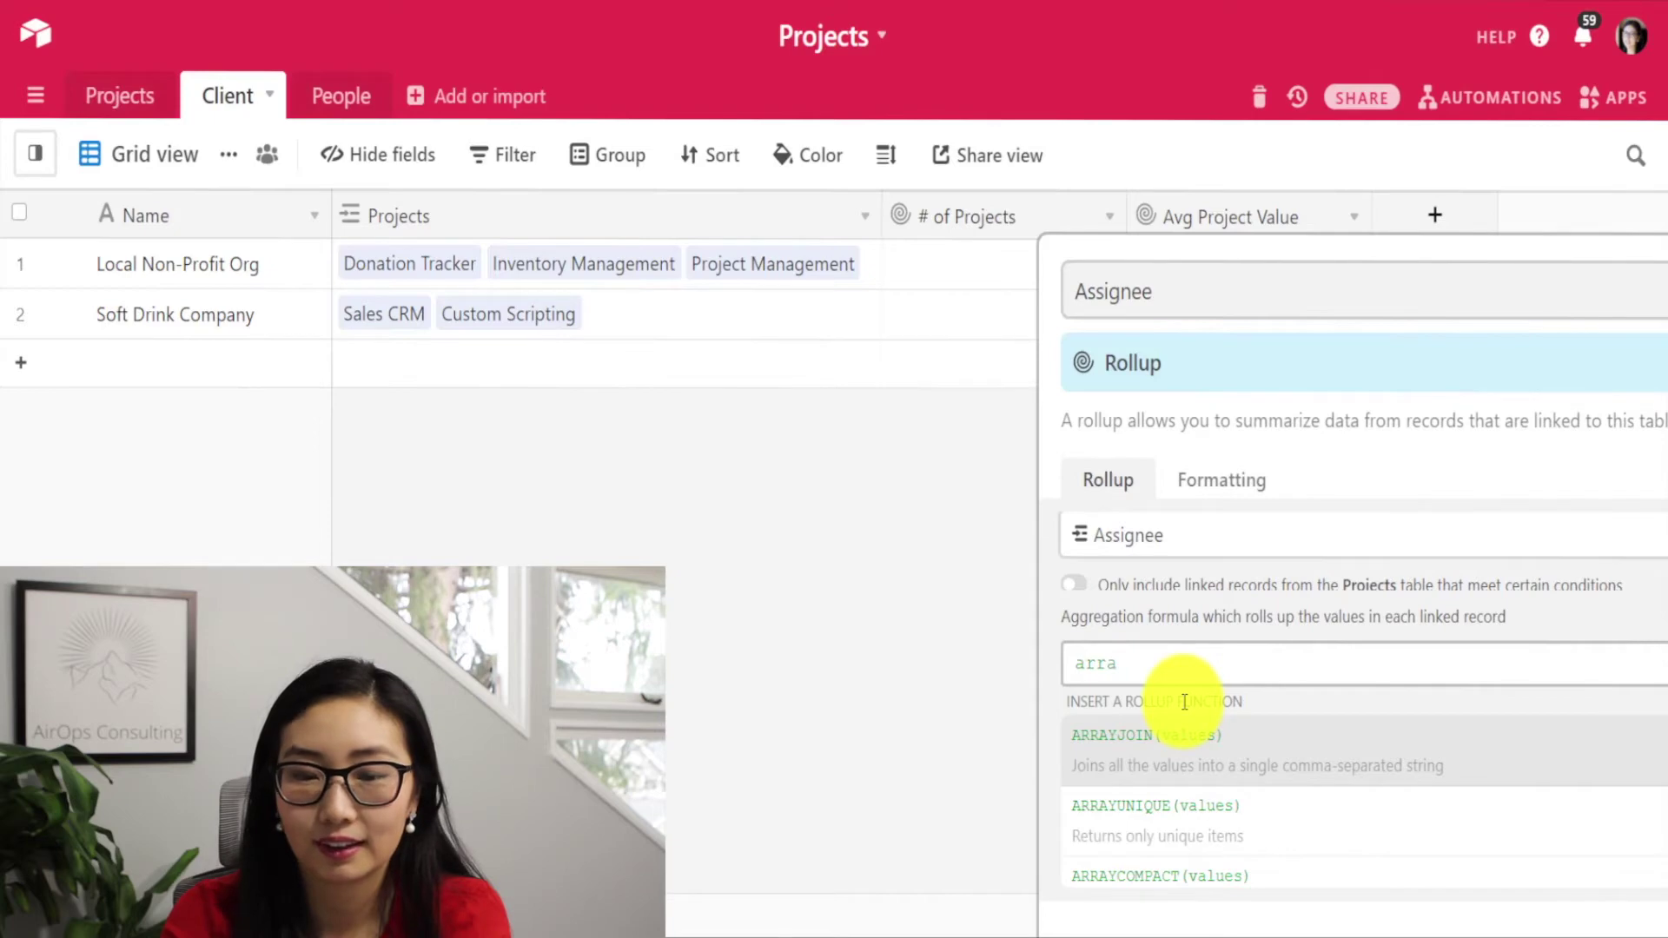
left_click(1214, 810)
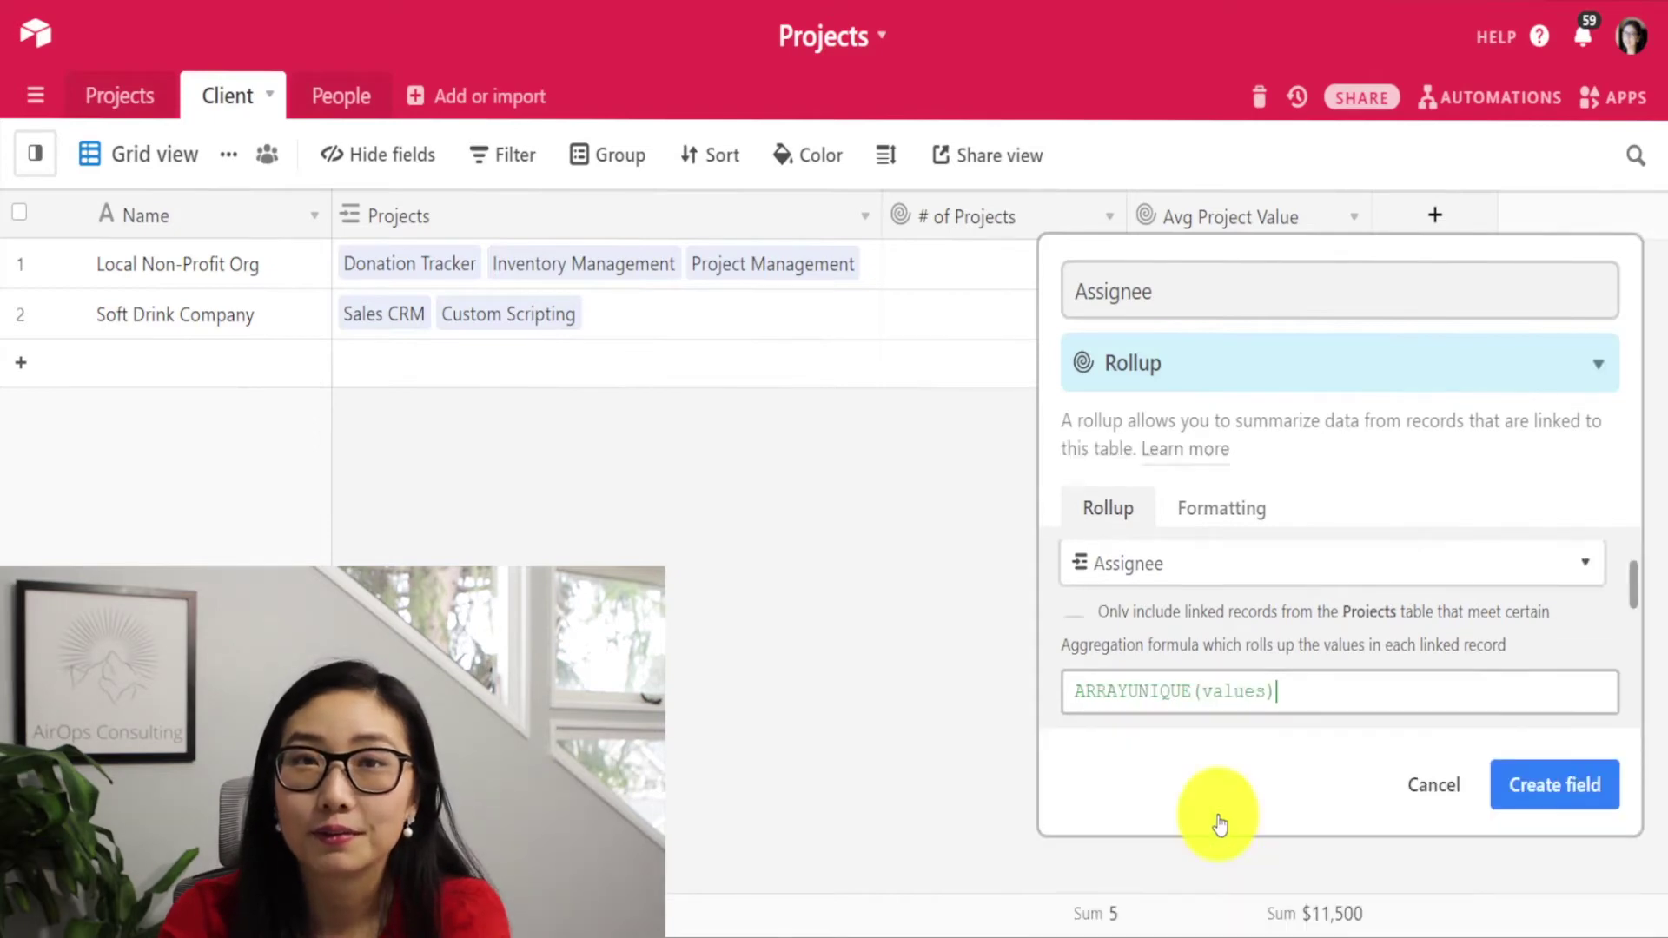
left_click(1546, 799)
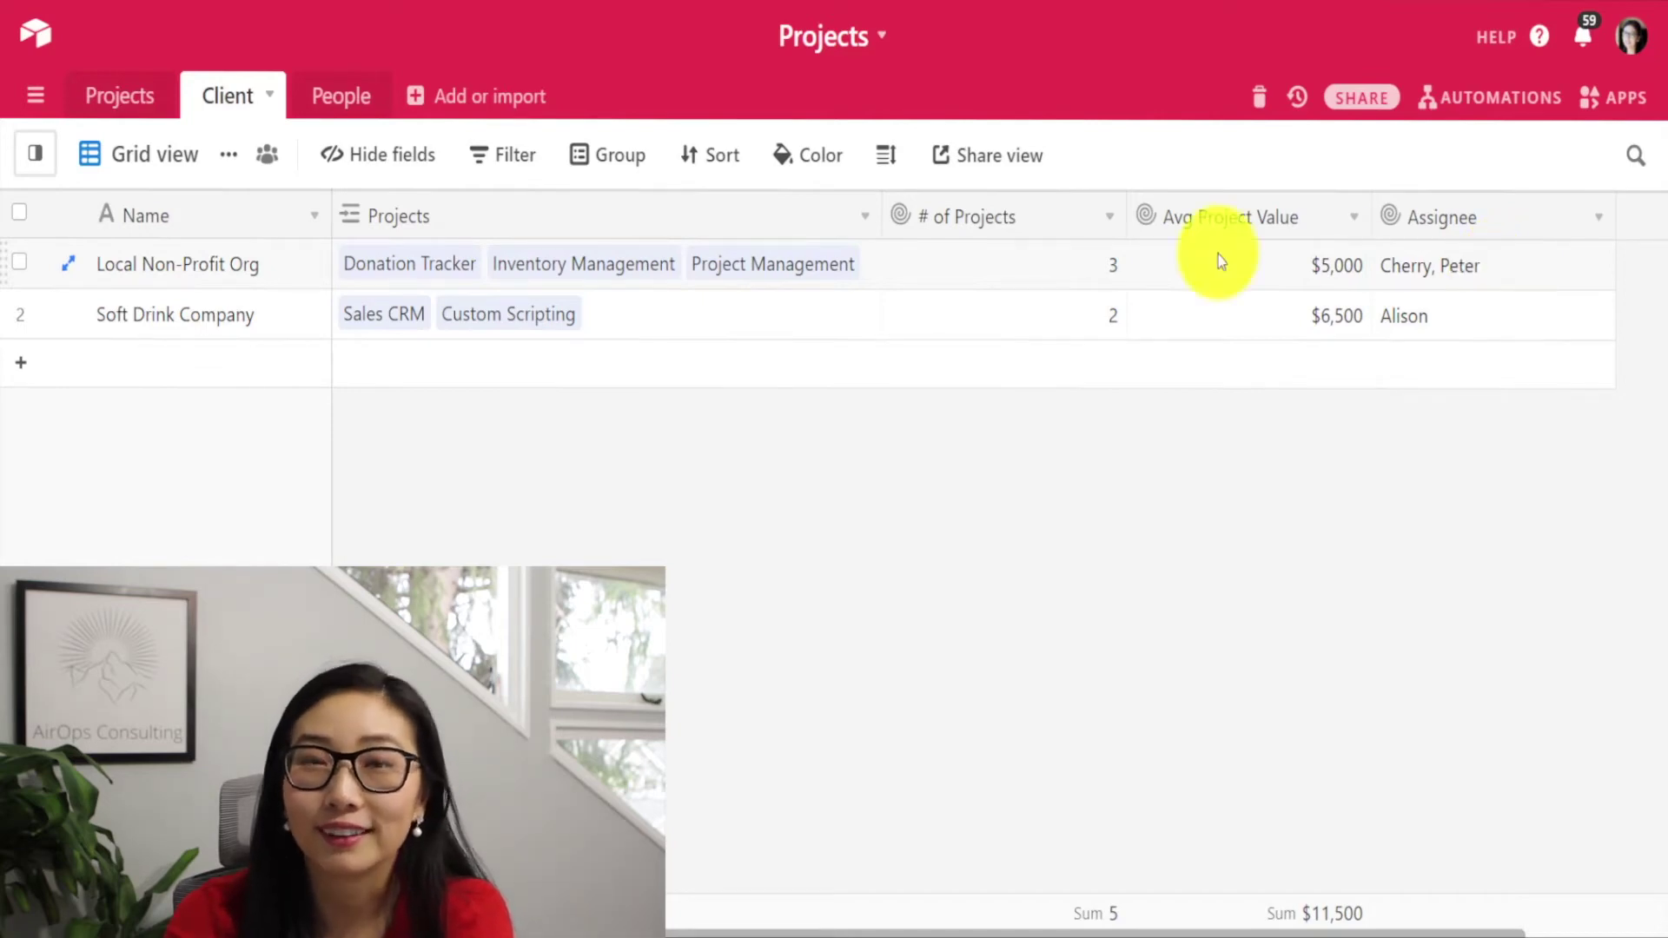
left_click(114, 108)
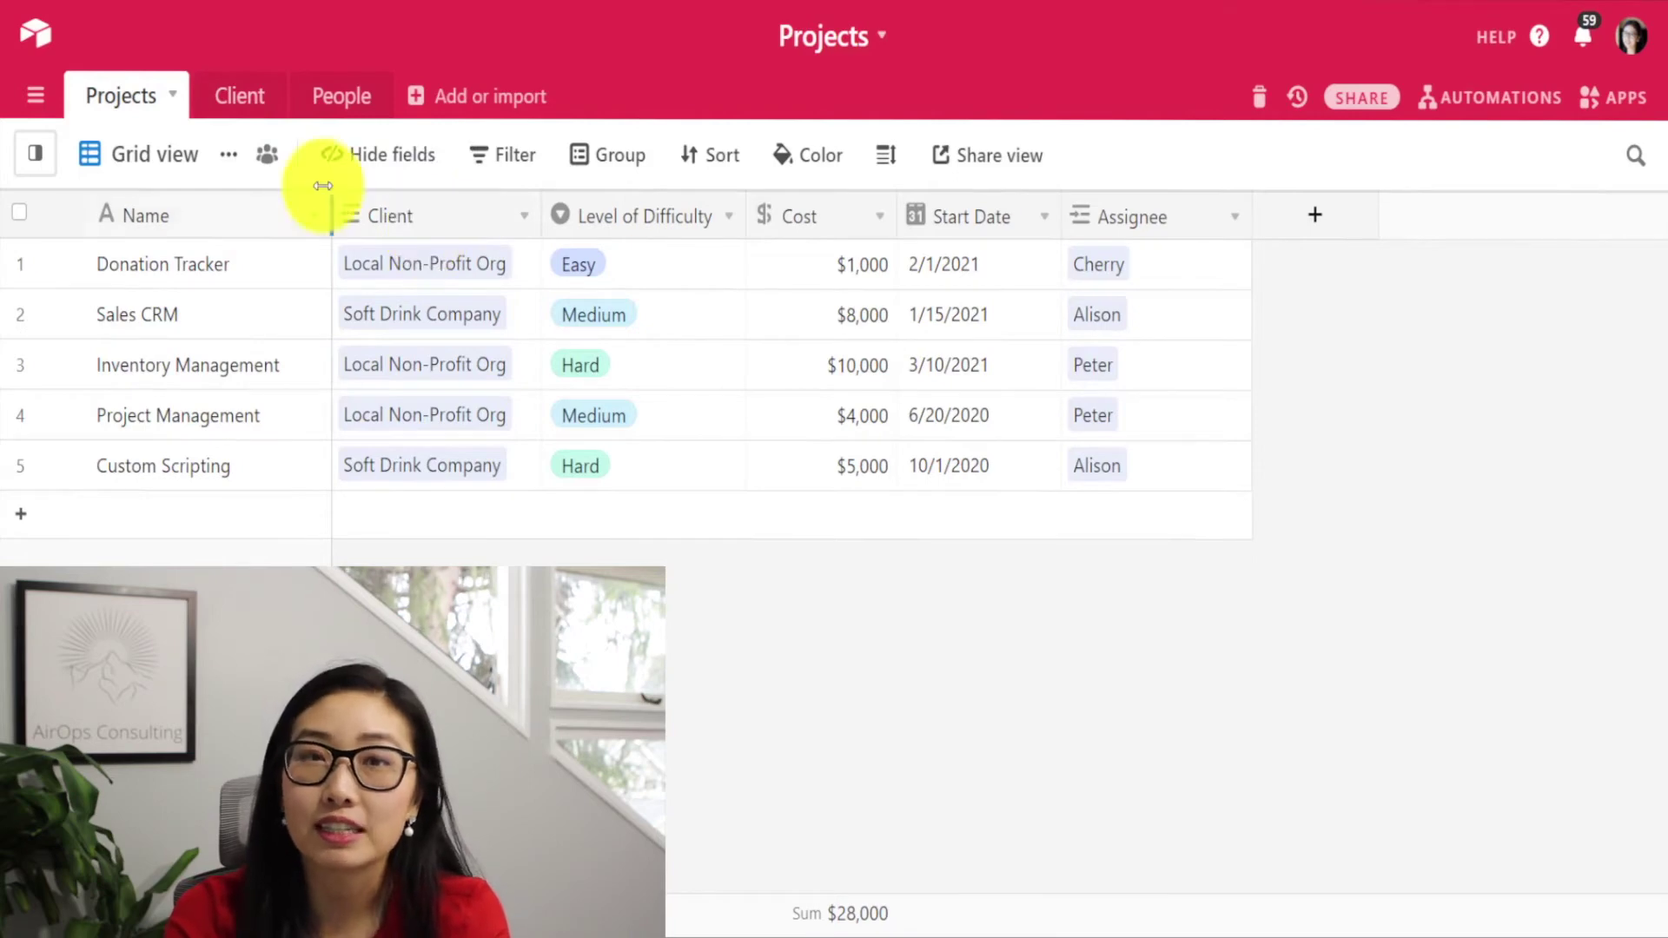
Switch to the People table and start adding a new field there
left_click(240, 96)
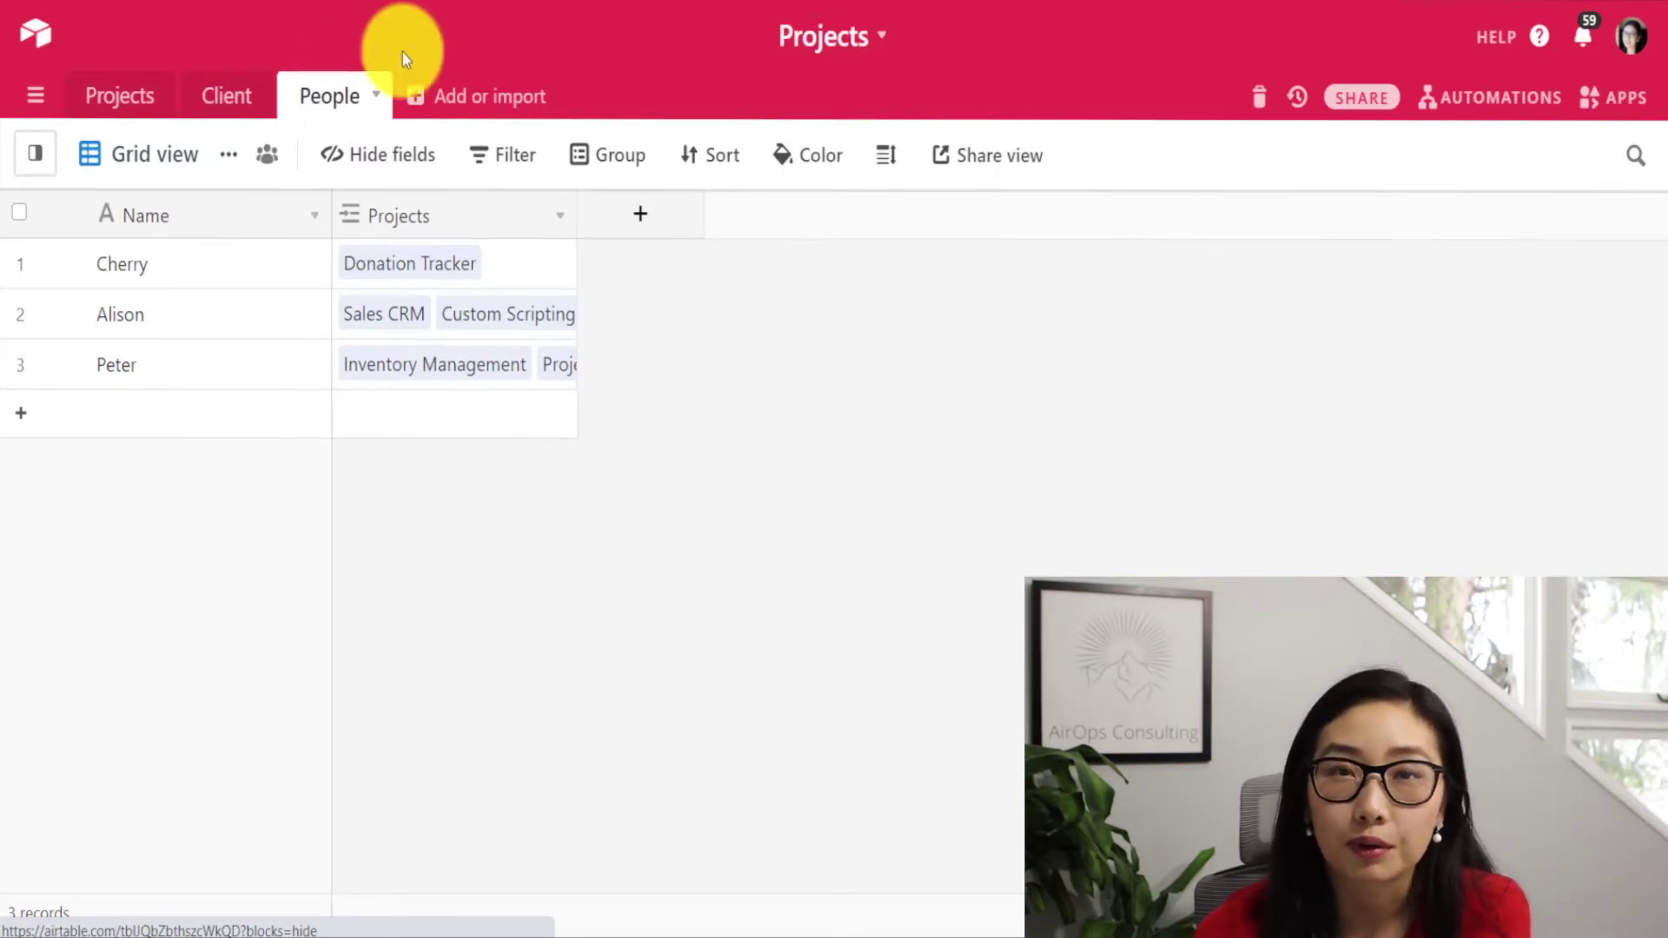
left_click(640, 217)
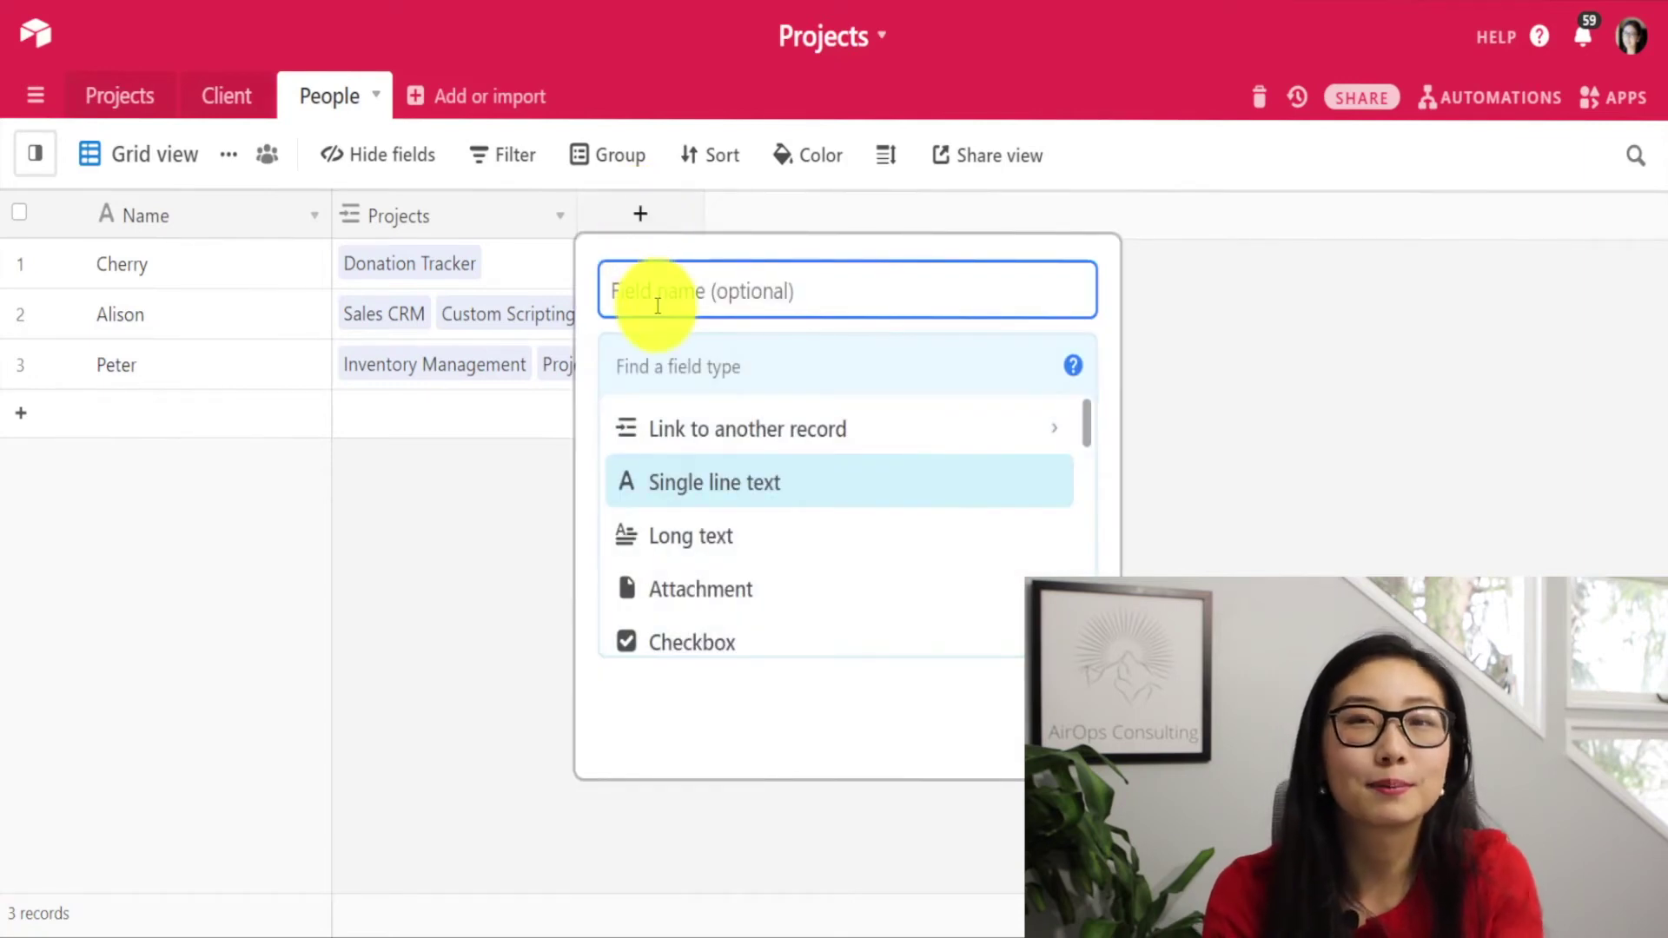
Name the new People field 'total project value' as a rollup through the Projects link
type("total project")
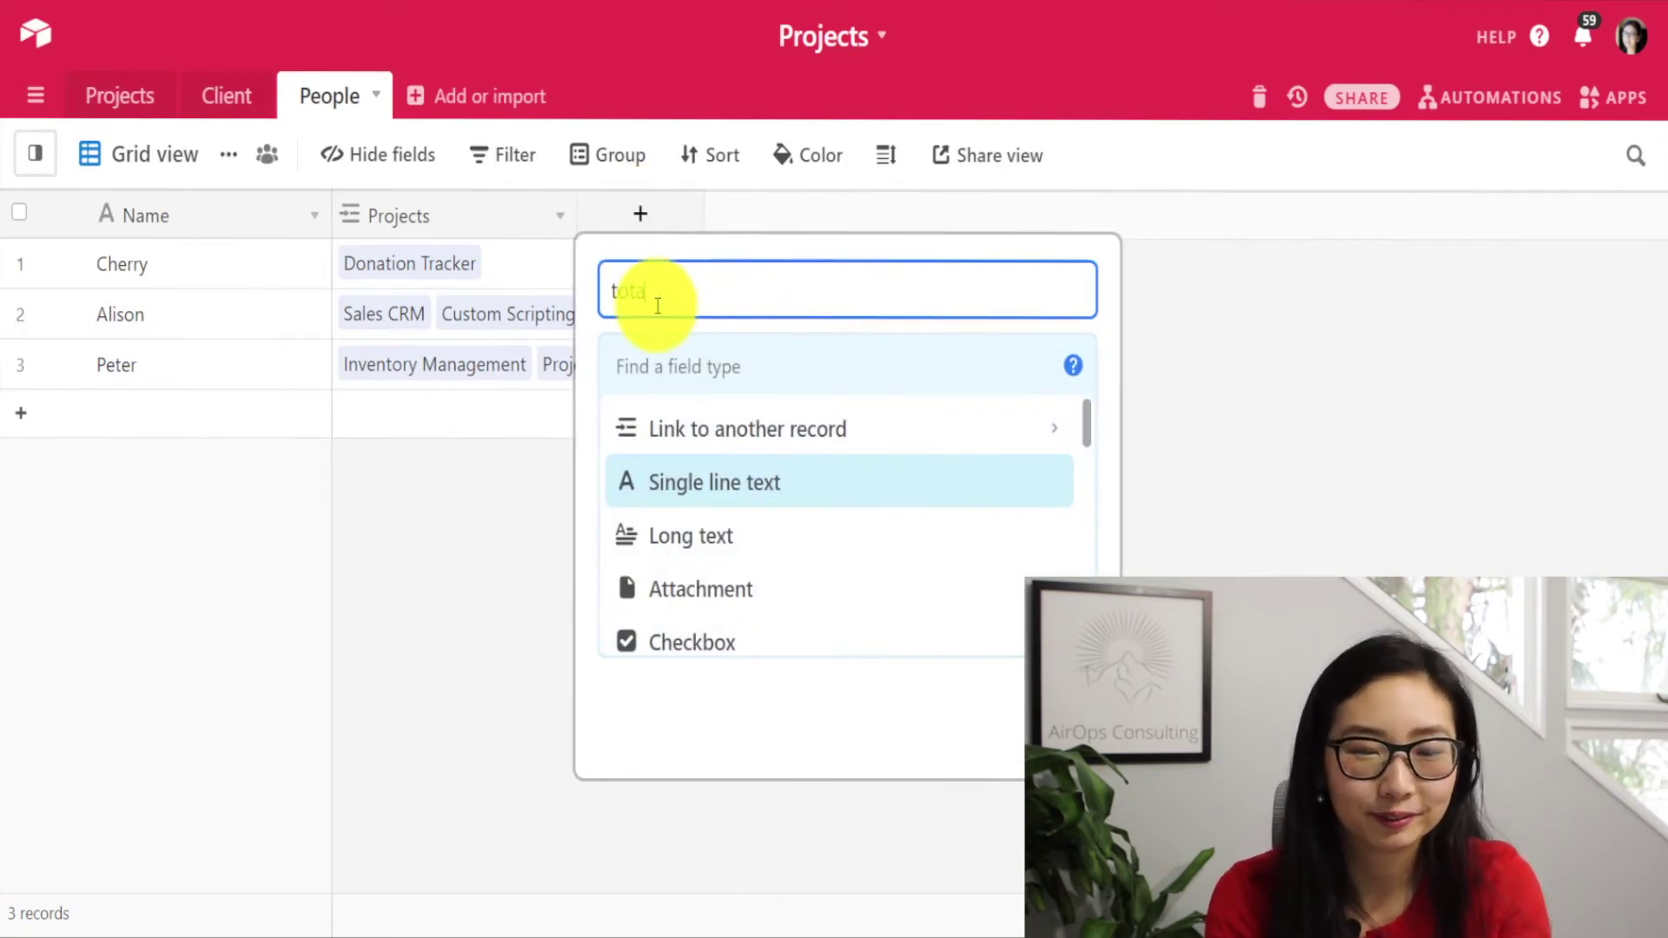
type(" value")
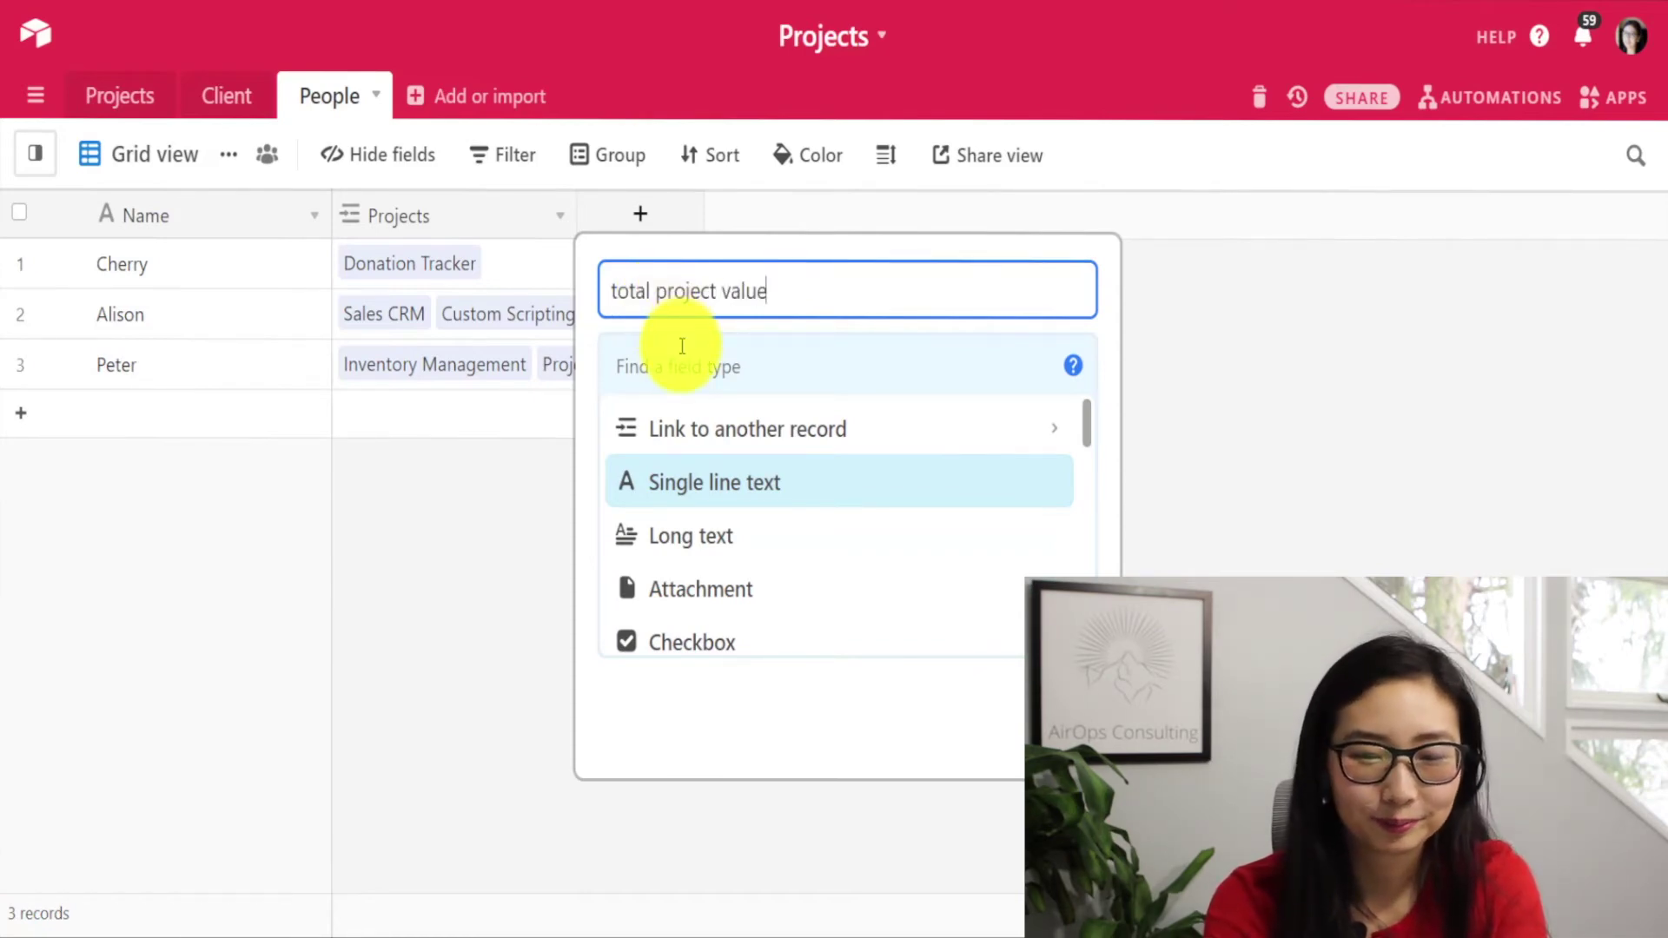
left_click(659, 360)
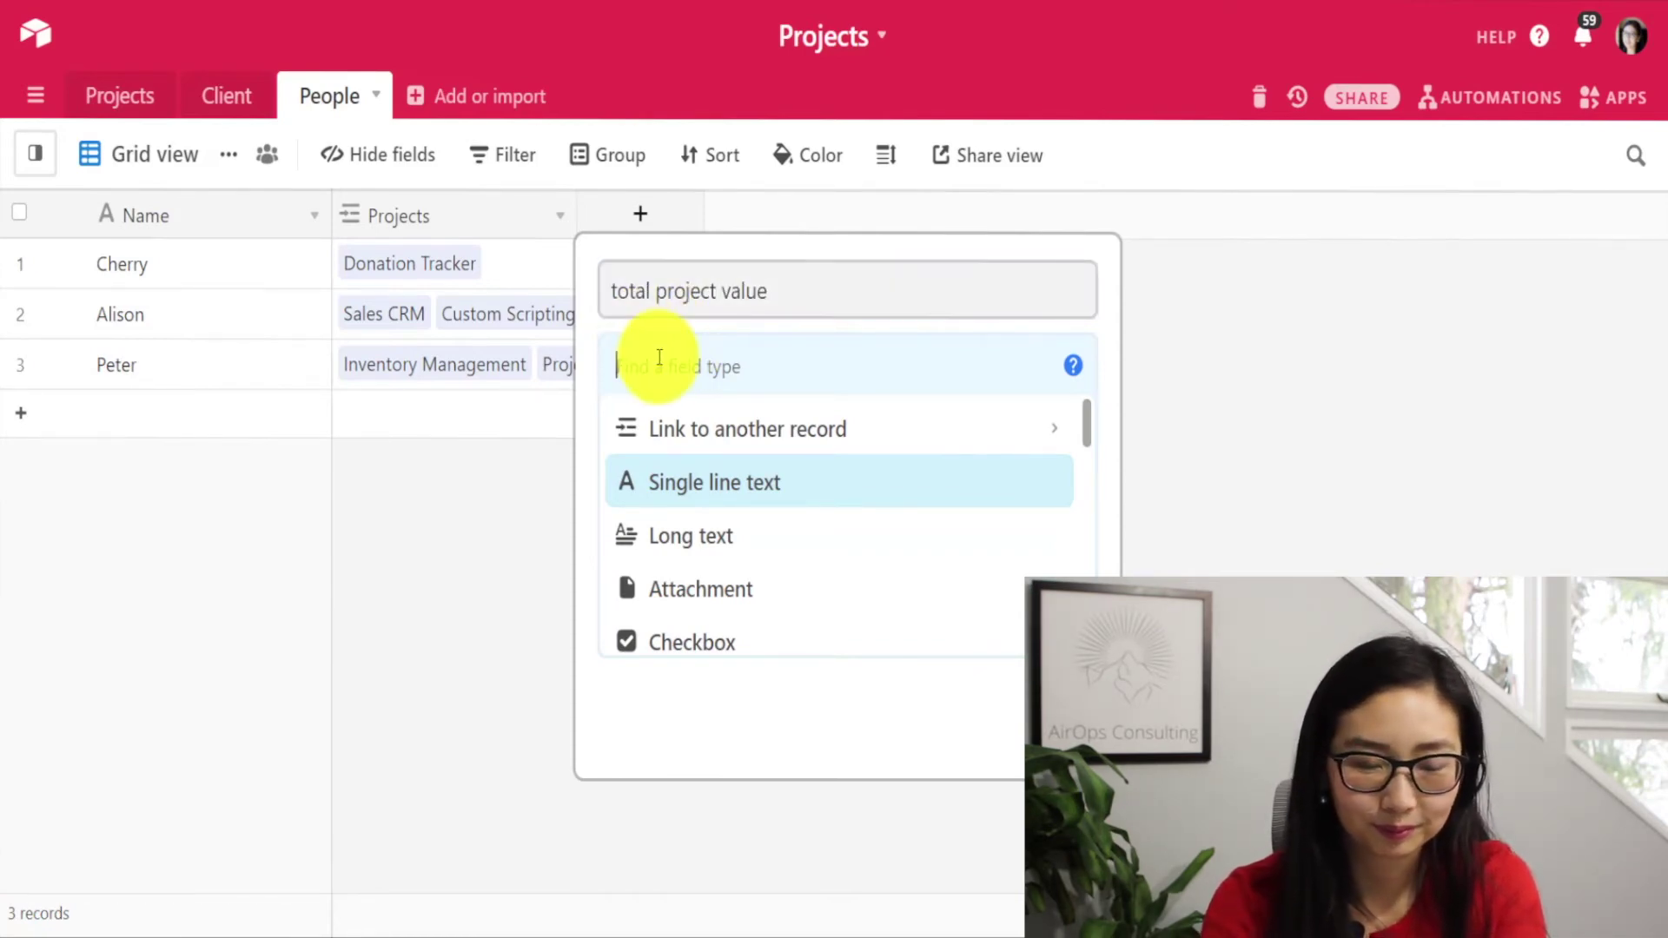
type("roll")
left_click(677, 429)
left_click(726, 599)
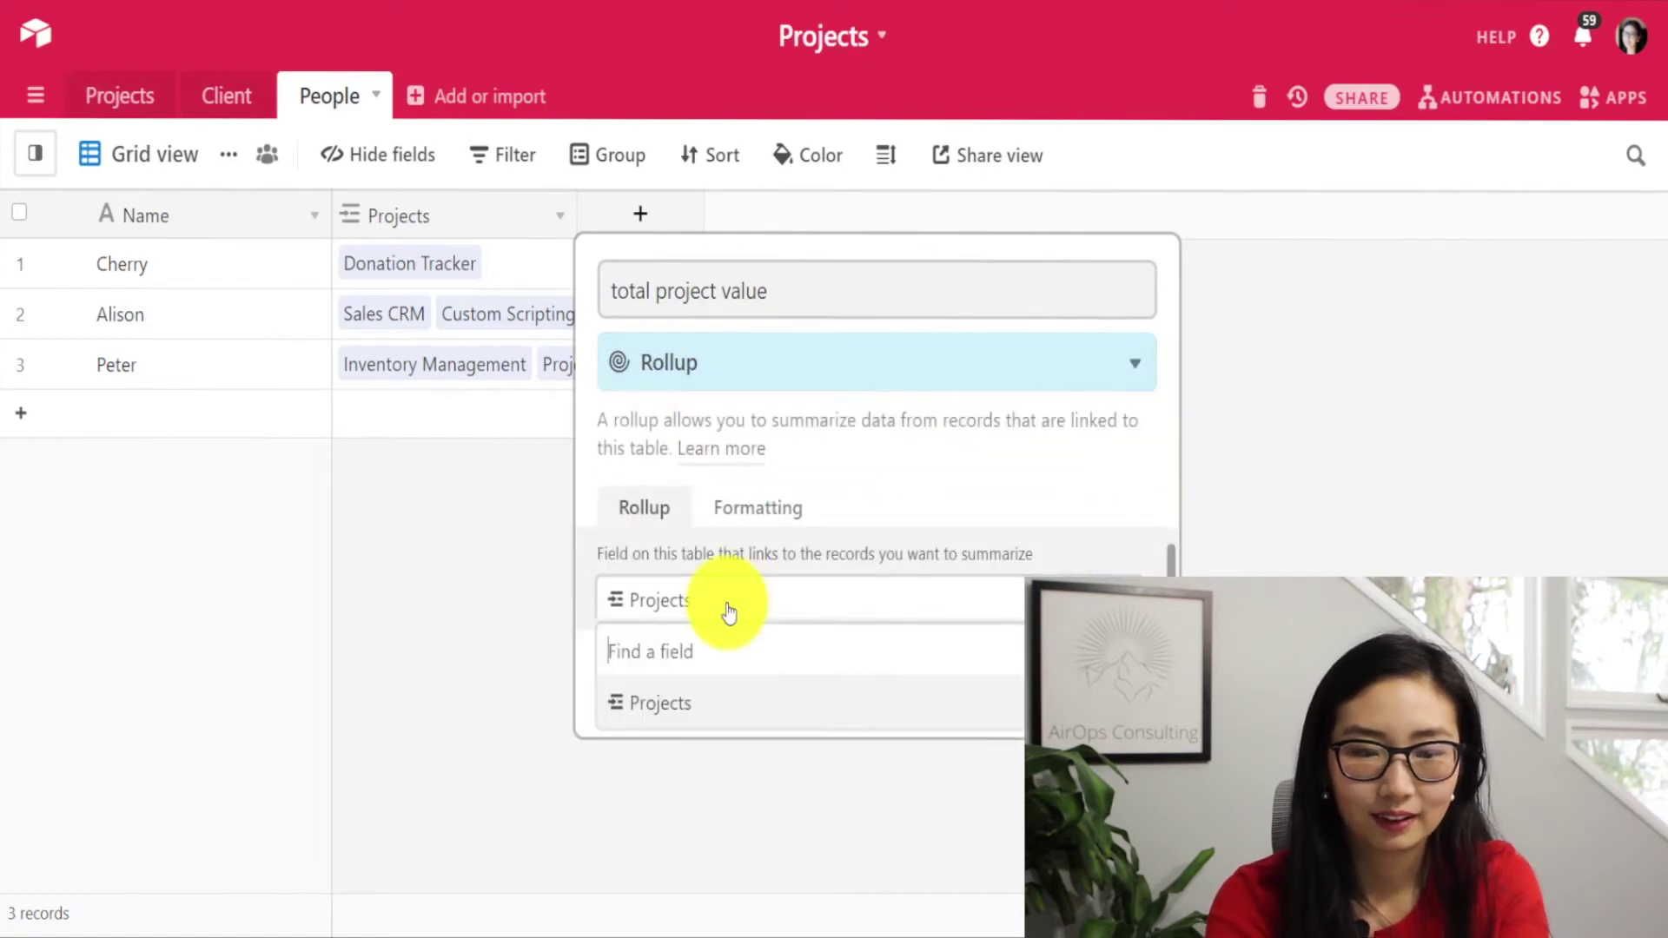
left_click(727, 608)
Roll up the projects' Cost with SUM(values) and create the field
scroll(728, 599, "down", 1)
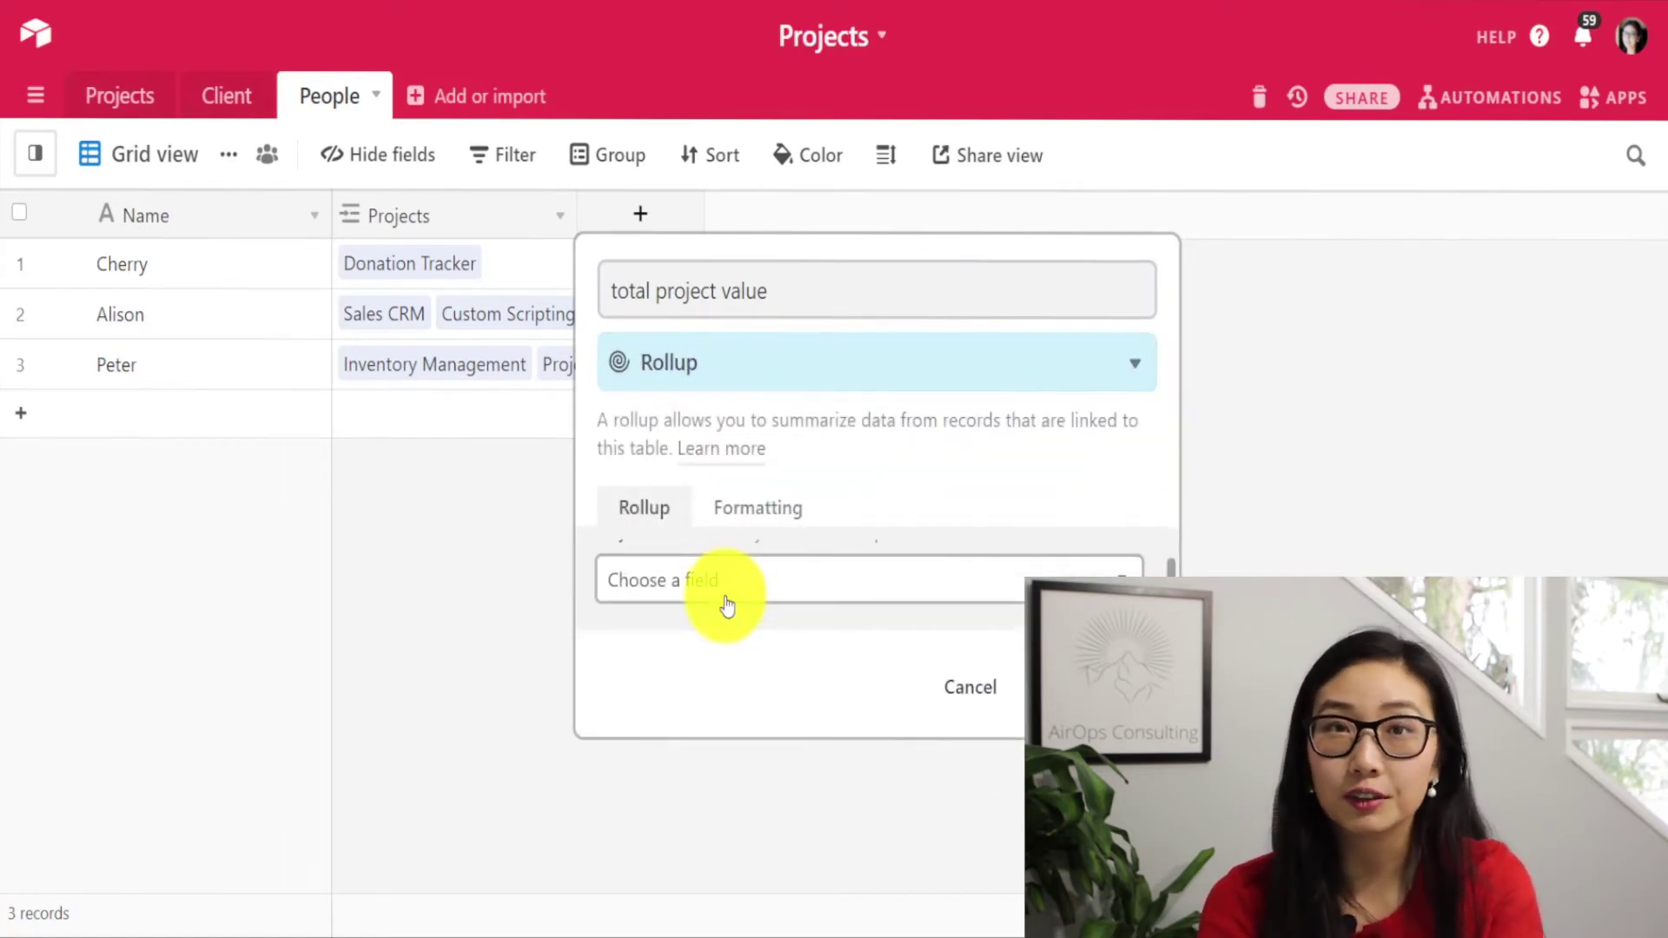
left_click(727, 605)
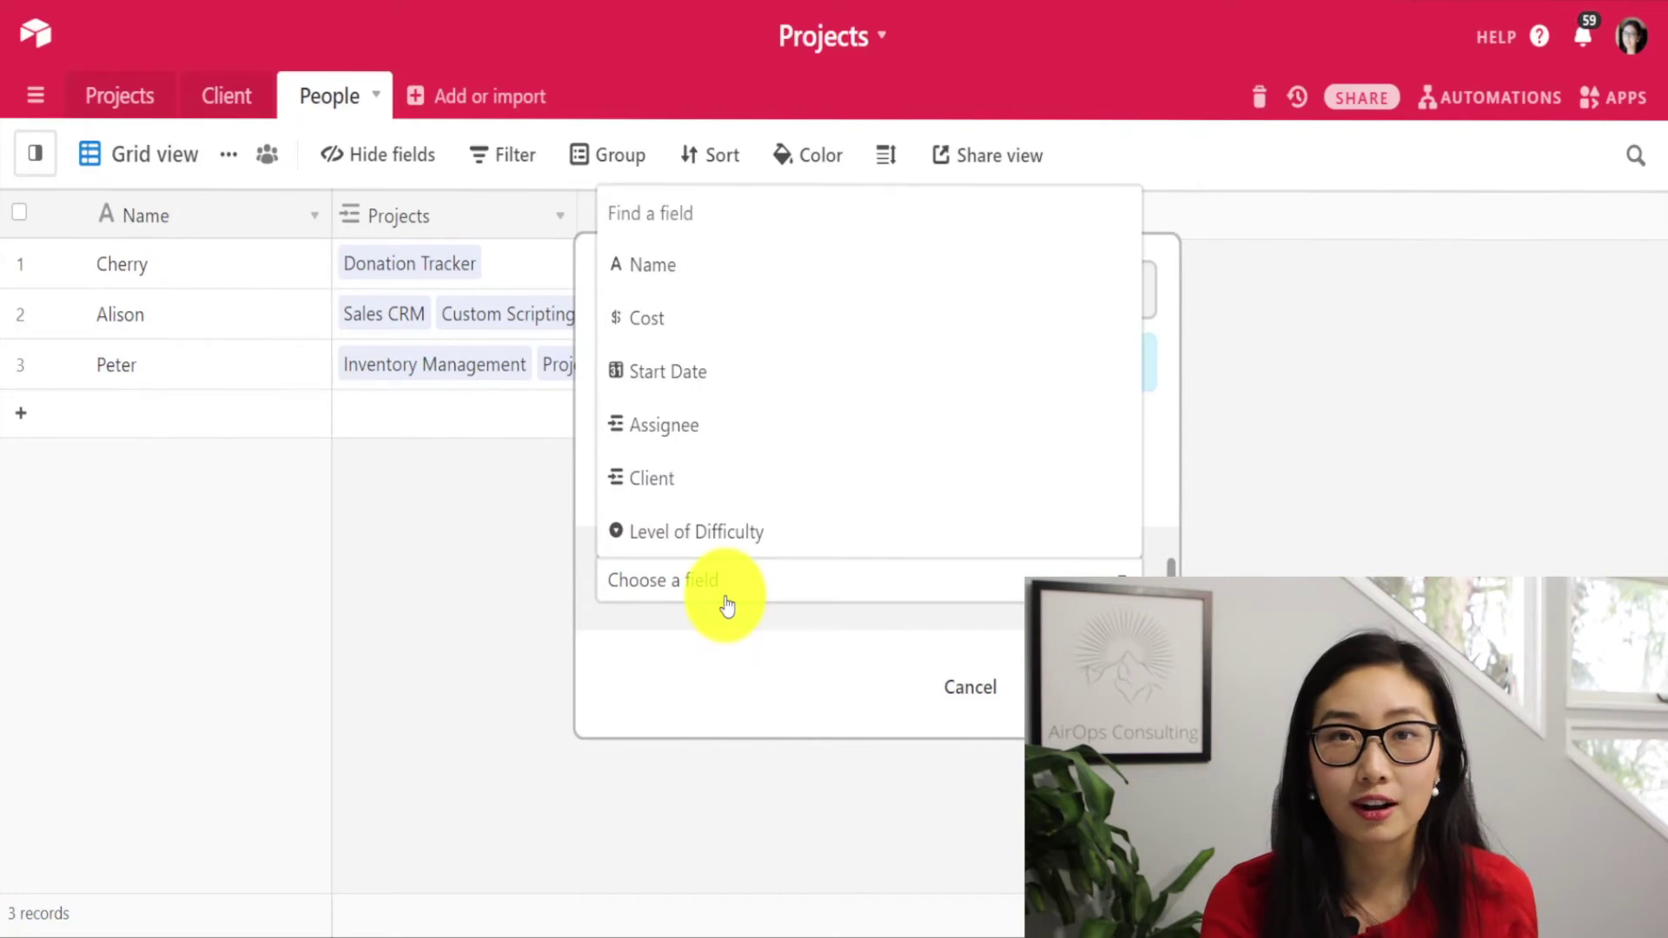
left_click(737, 323)
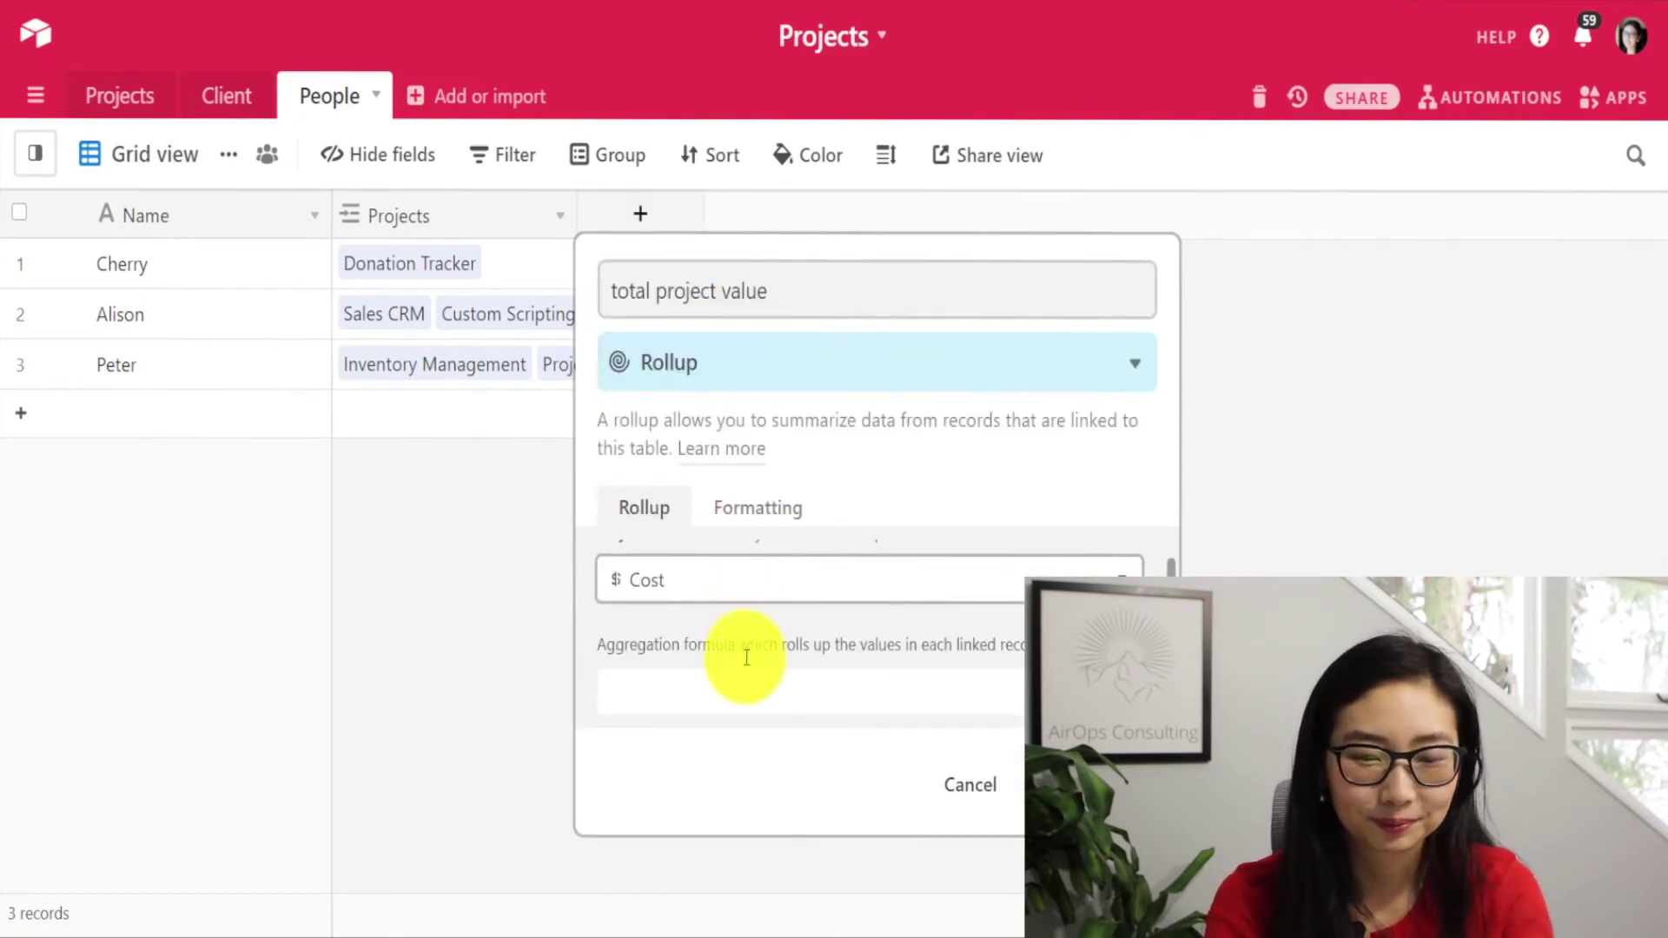
left_click(716, 702)
type("sum")
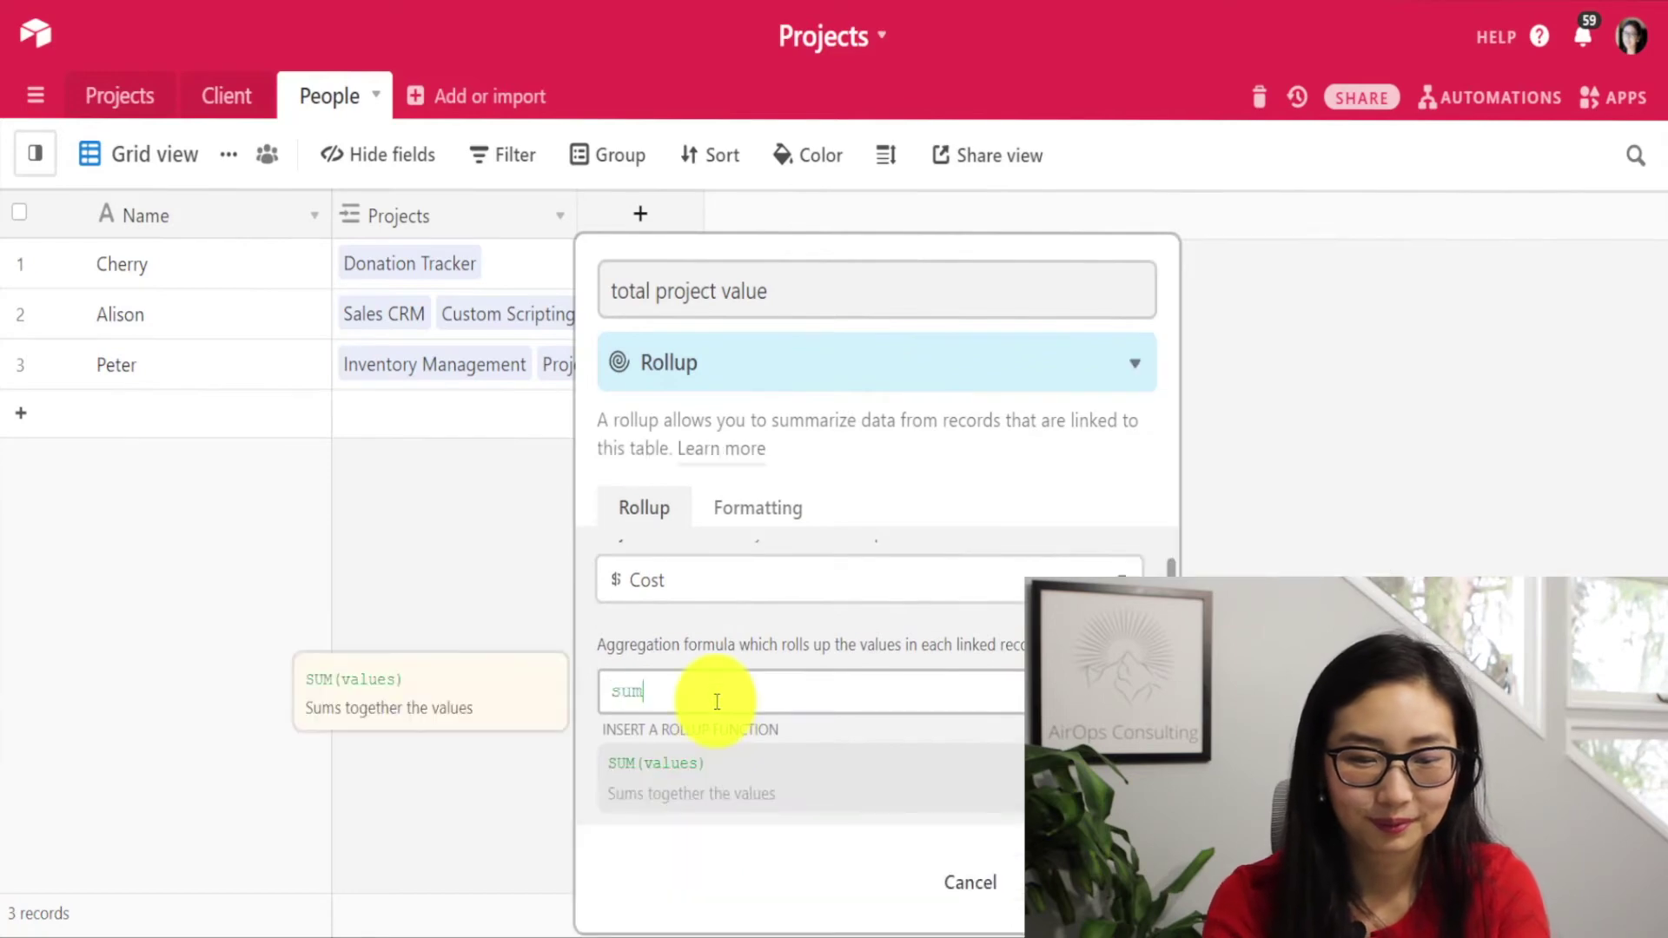
key("Return")
left_click(1368, 782)
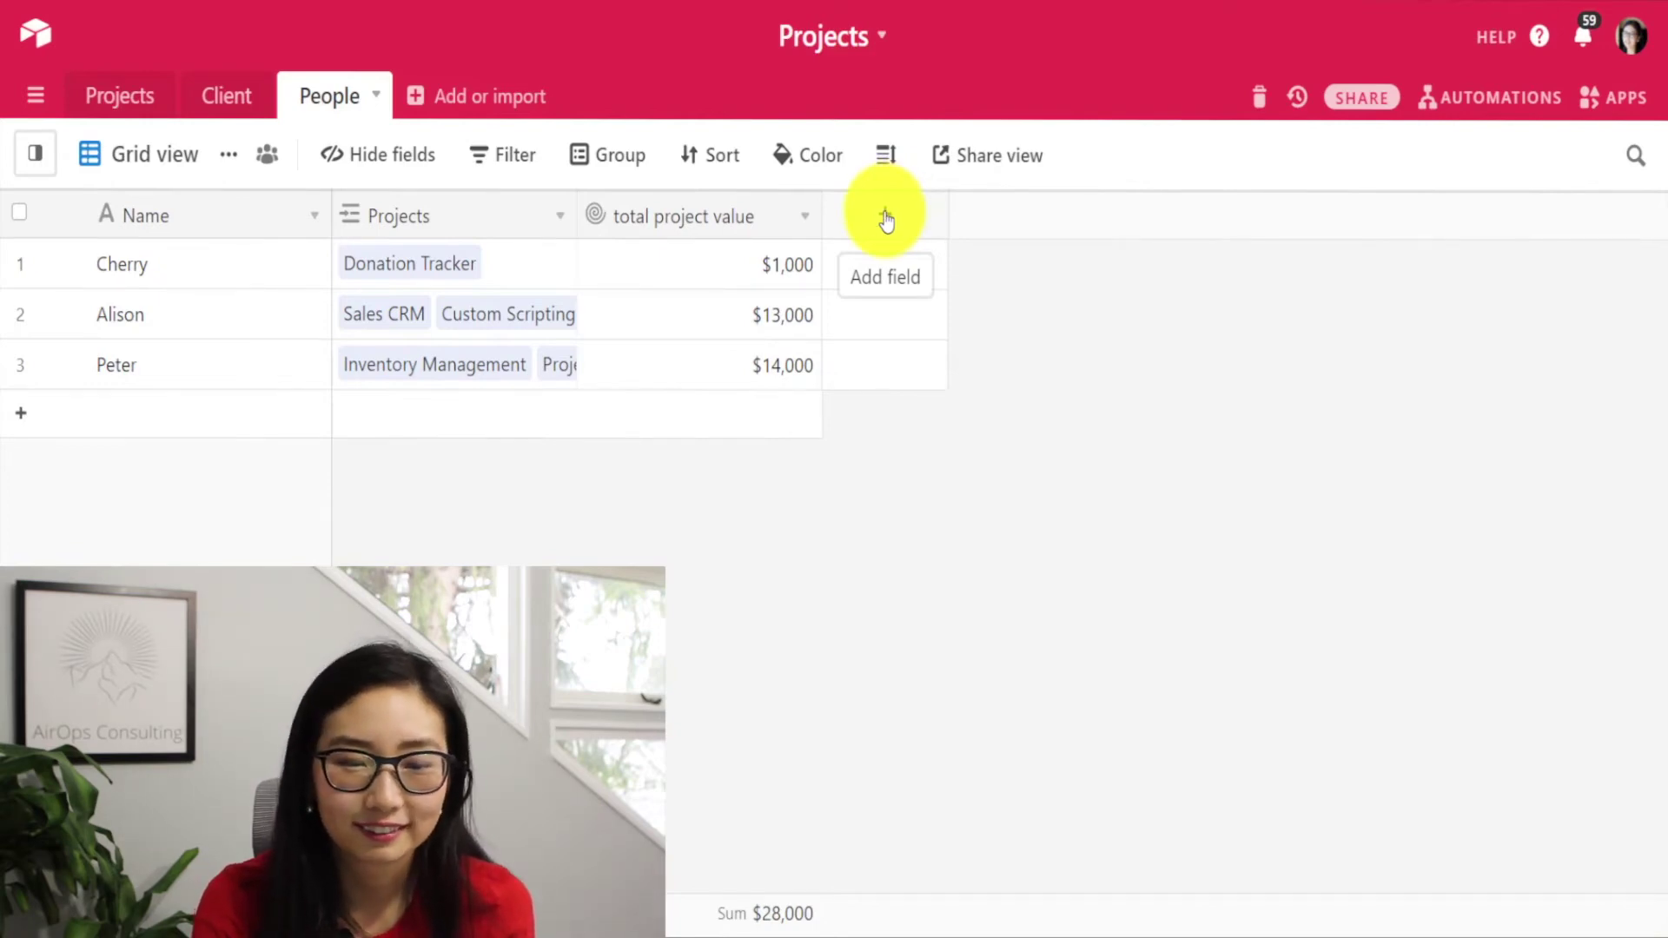
left_click(798, 228)
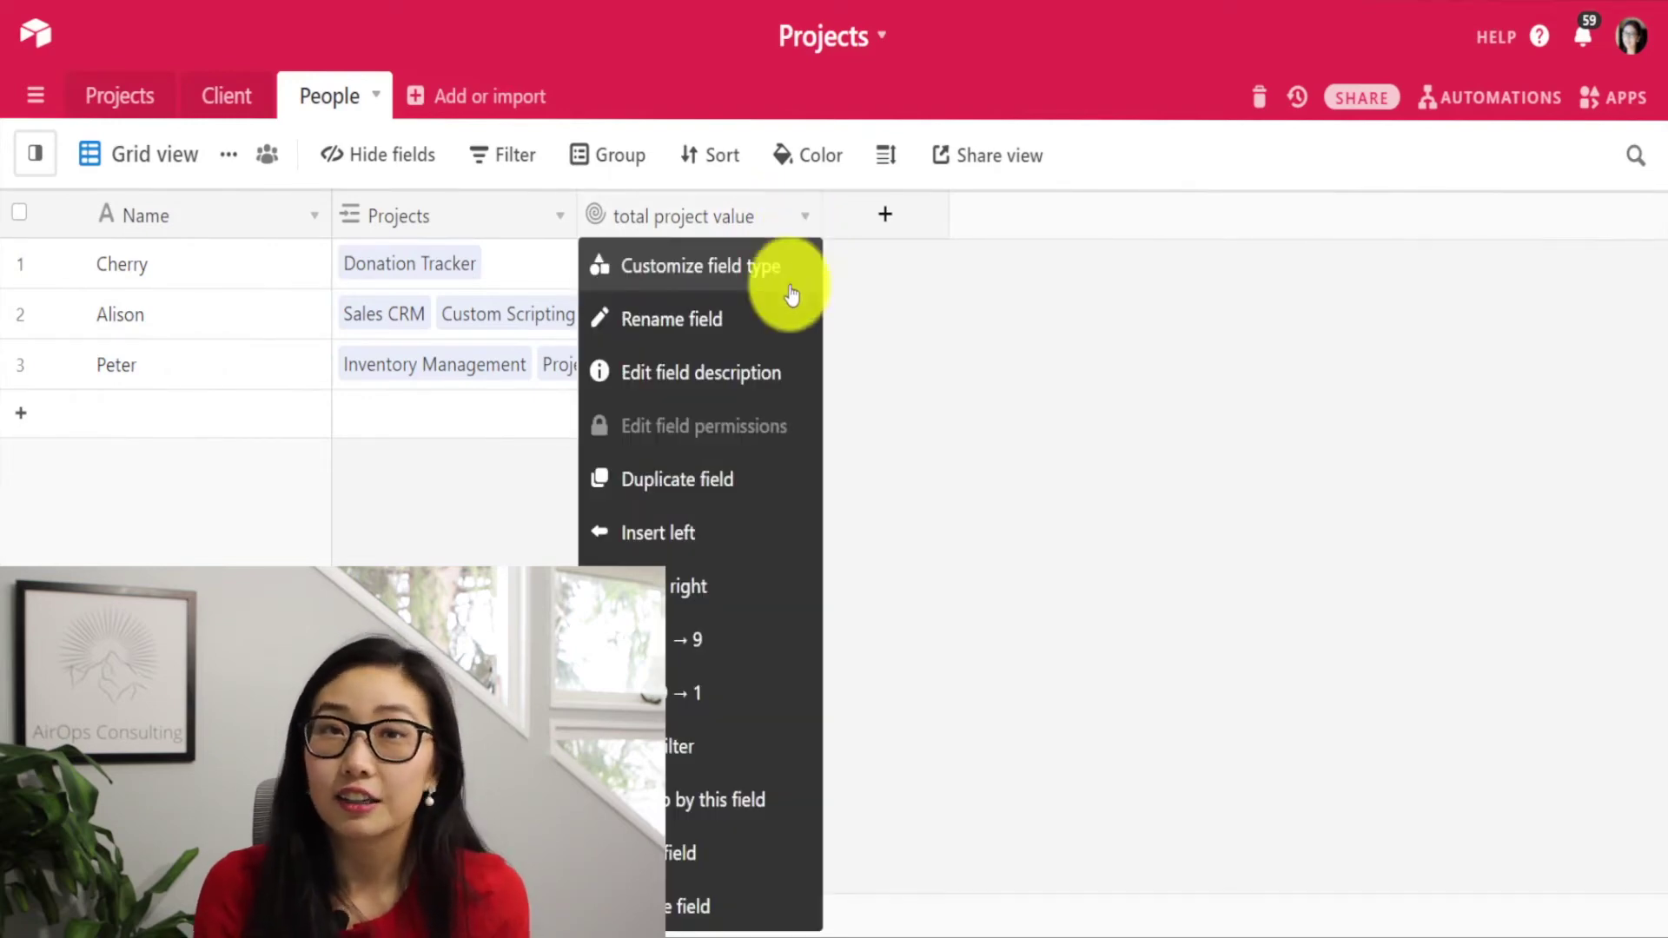
Duplicate the total project value field and rename the copy '2021 project value'
left_click(749, 480)
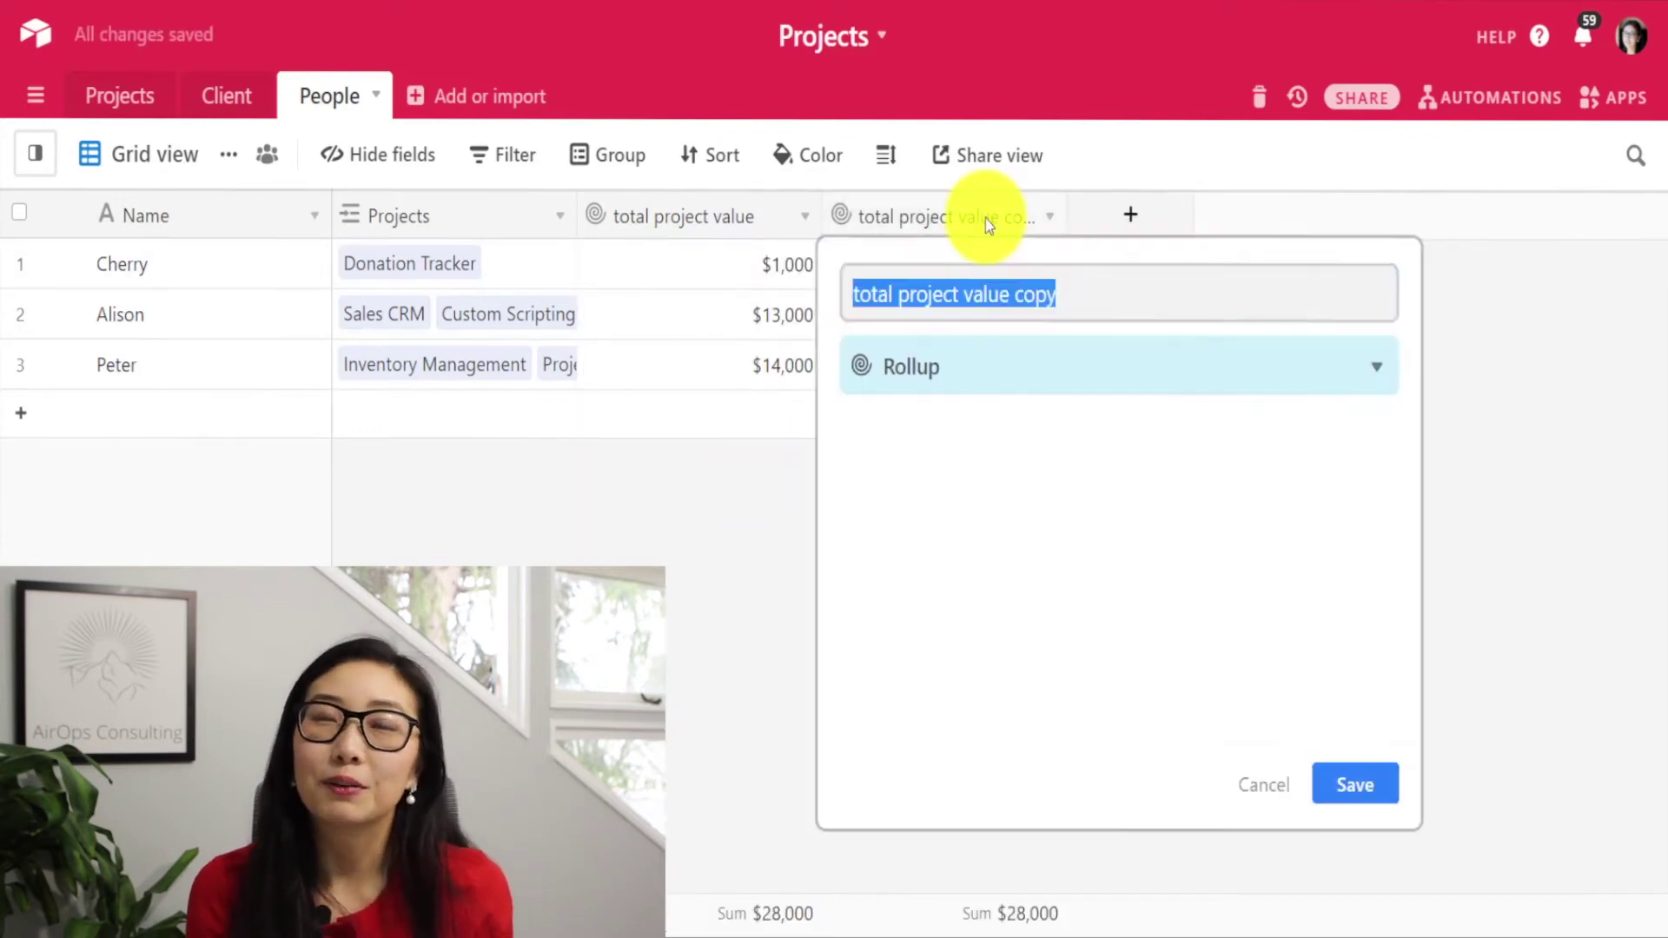
left_click(1070, 295)
key("ctrl+shift+Left")
key("BackSpace")
key("BackSpace")
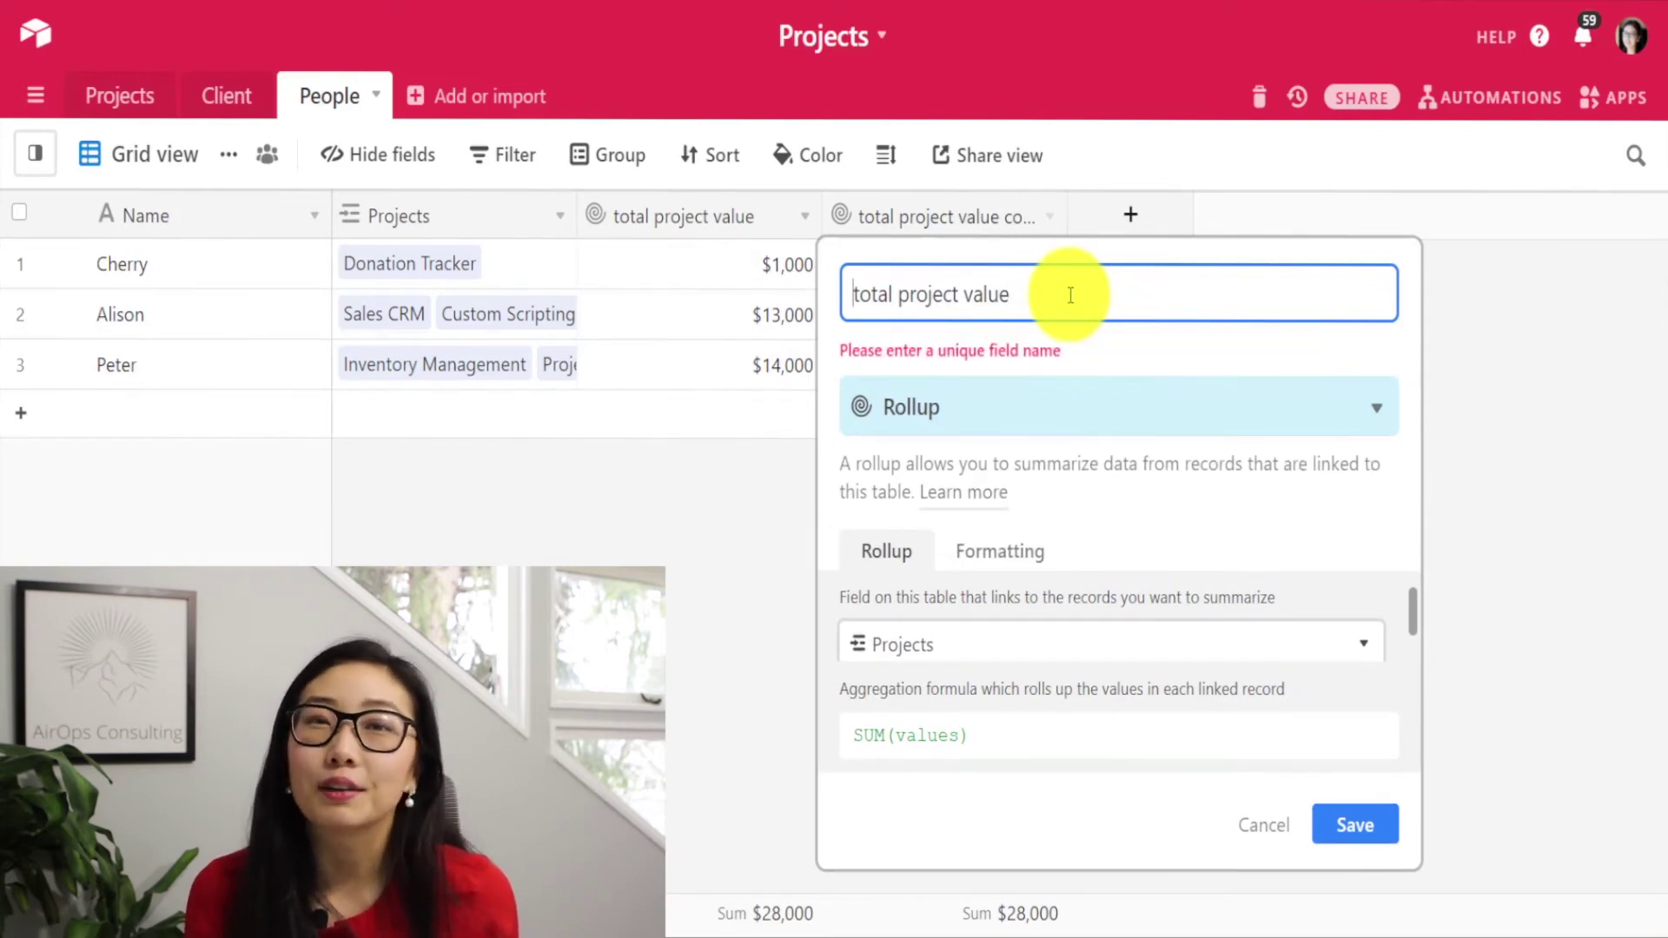
key("ctrl+shift+Right")
type("2021")
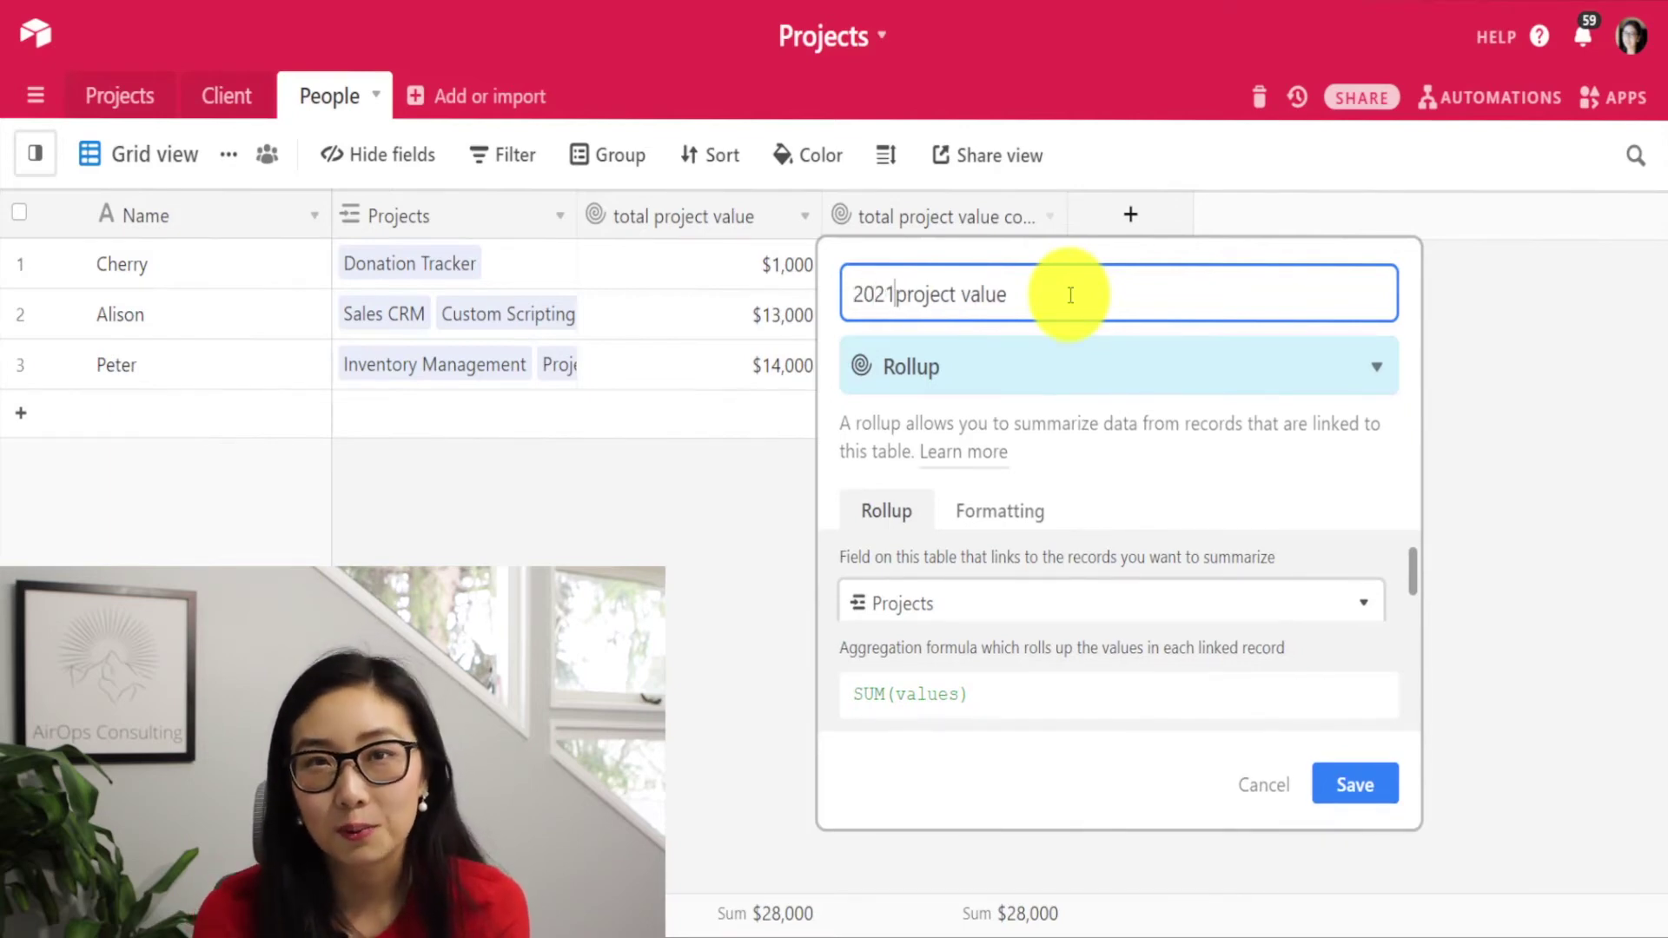
key("Return")
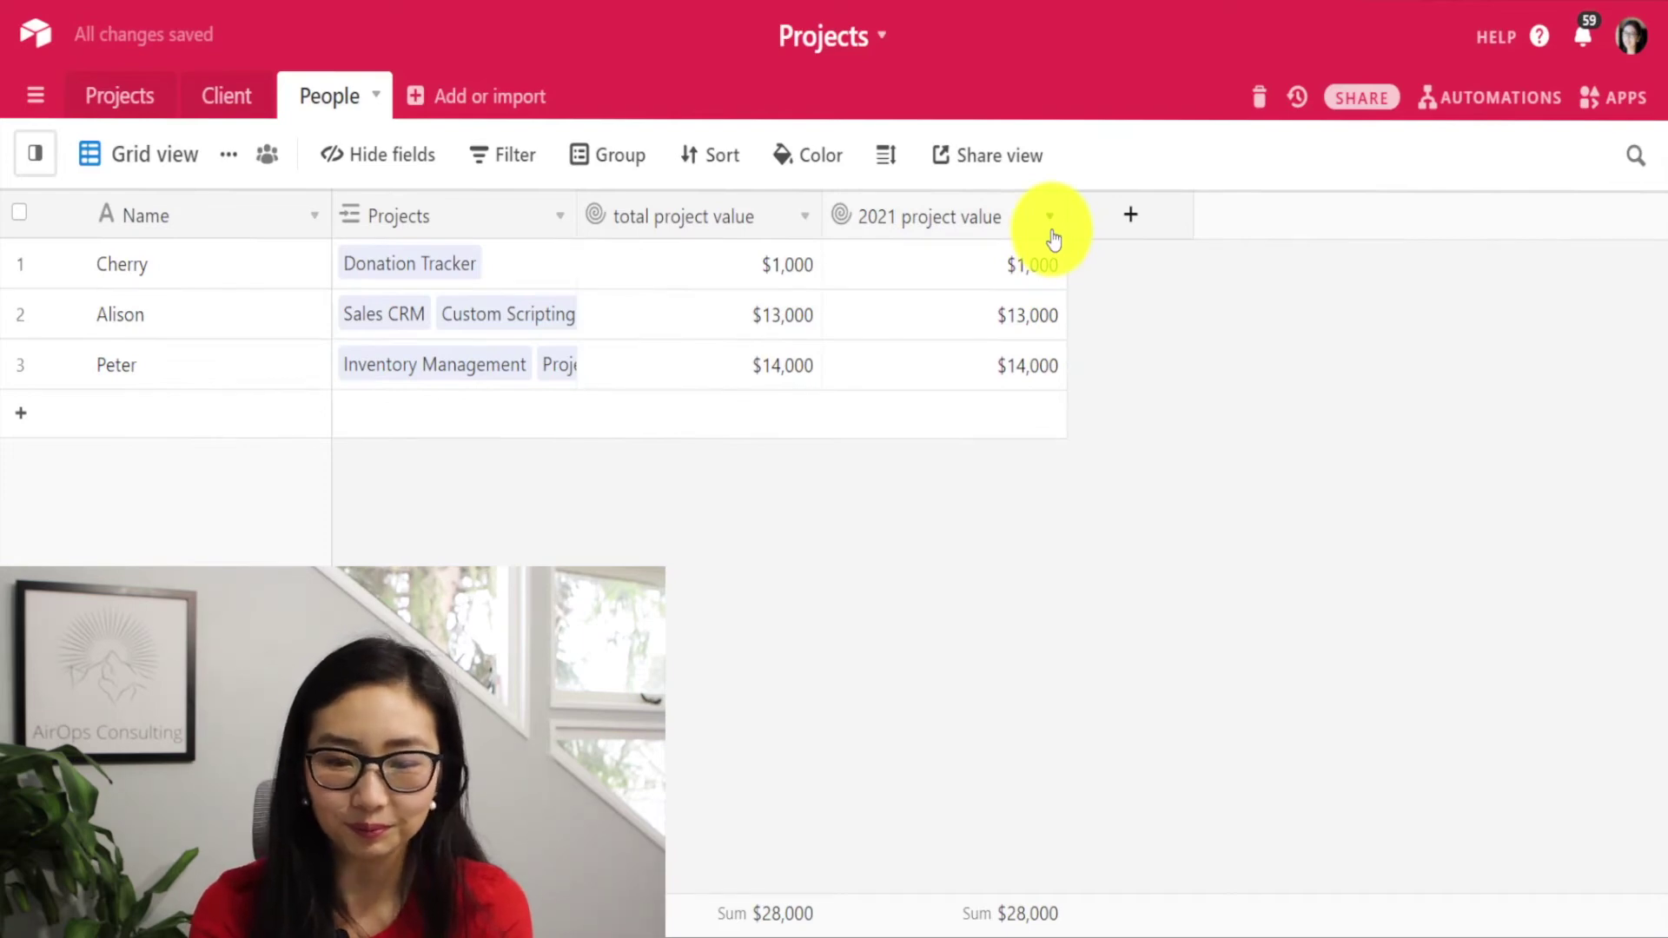
left_click(1050, 224)
Enable the linked-record filter on 2021 project value with a condition on Start Date
left_click(1009, 262)
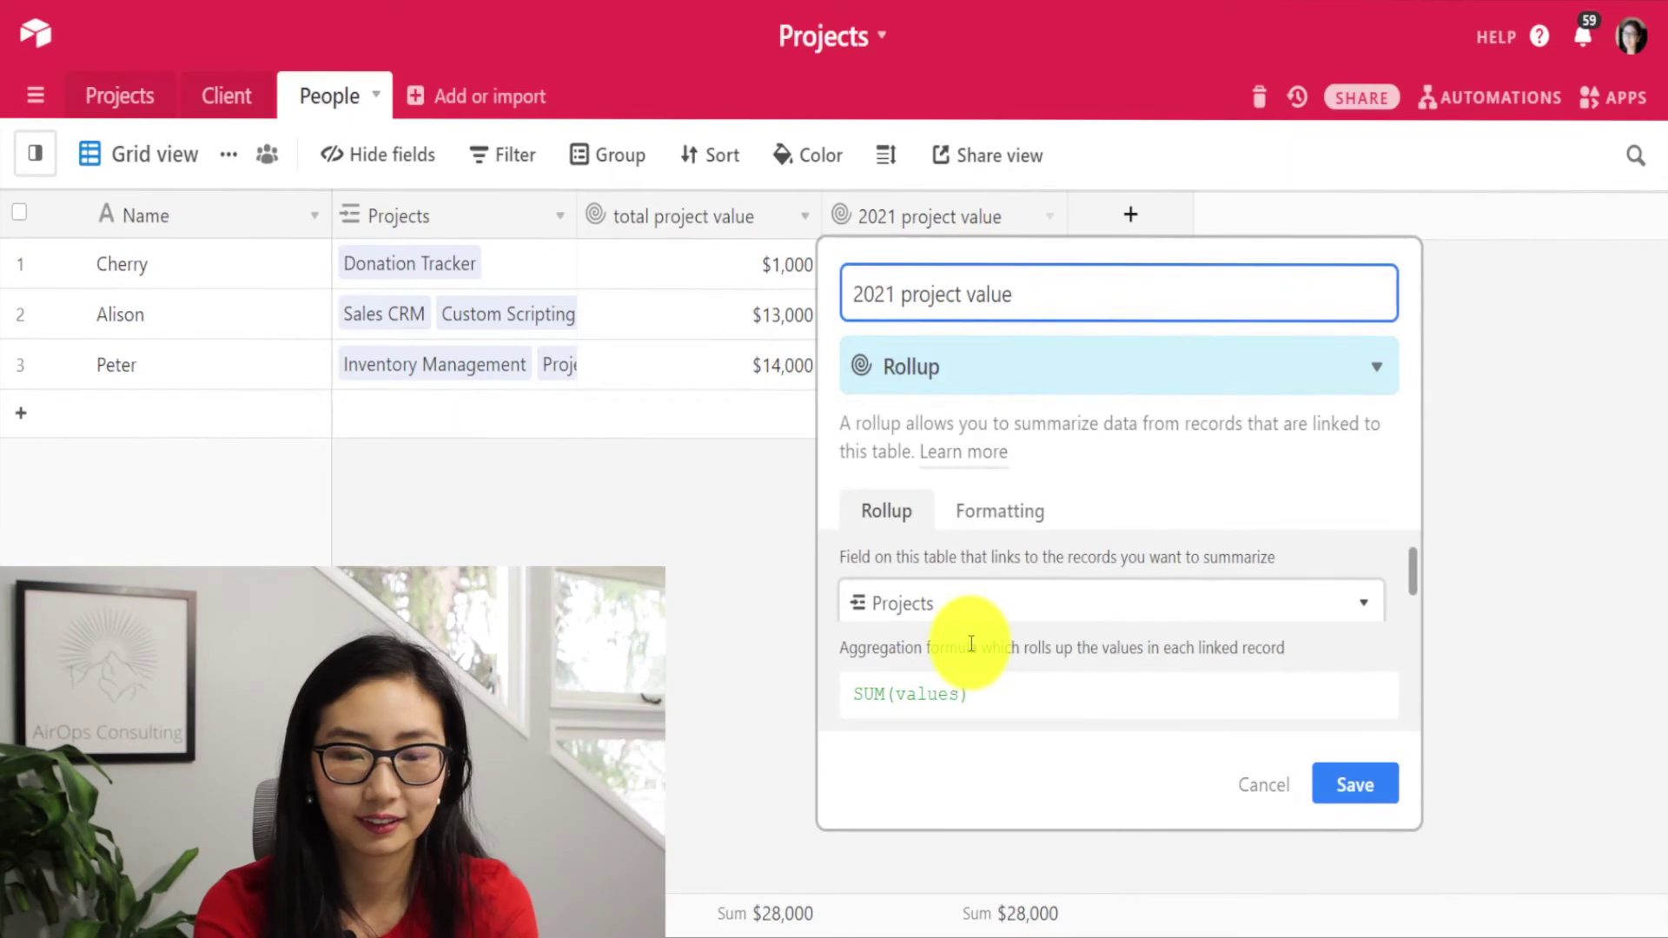
left_click_drag(1413, 560, 1414, 599)
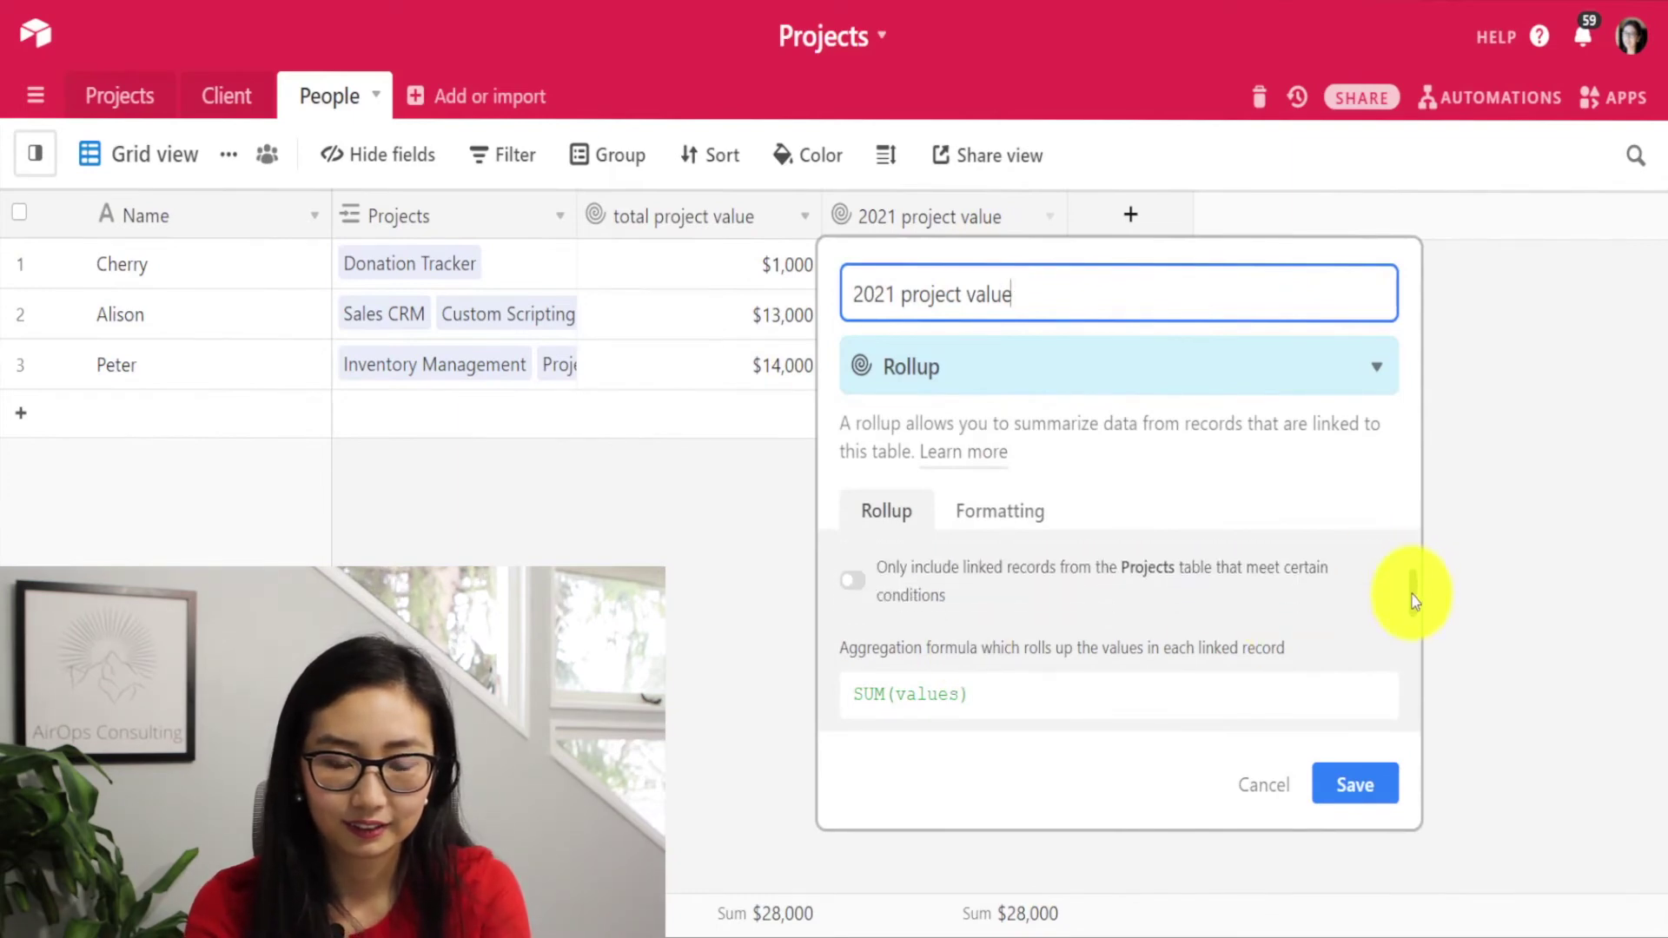
left_click(854, 584)
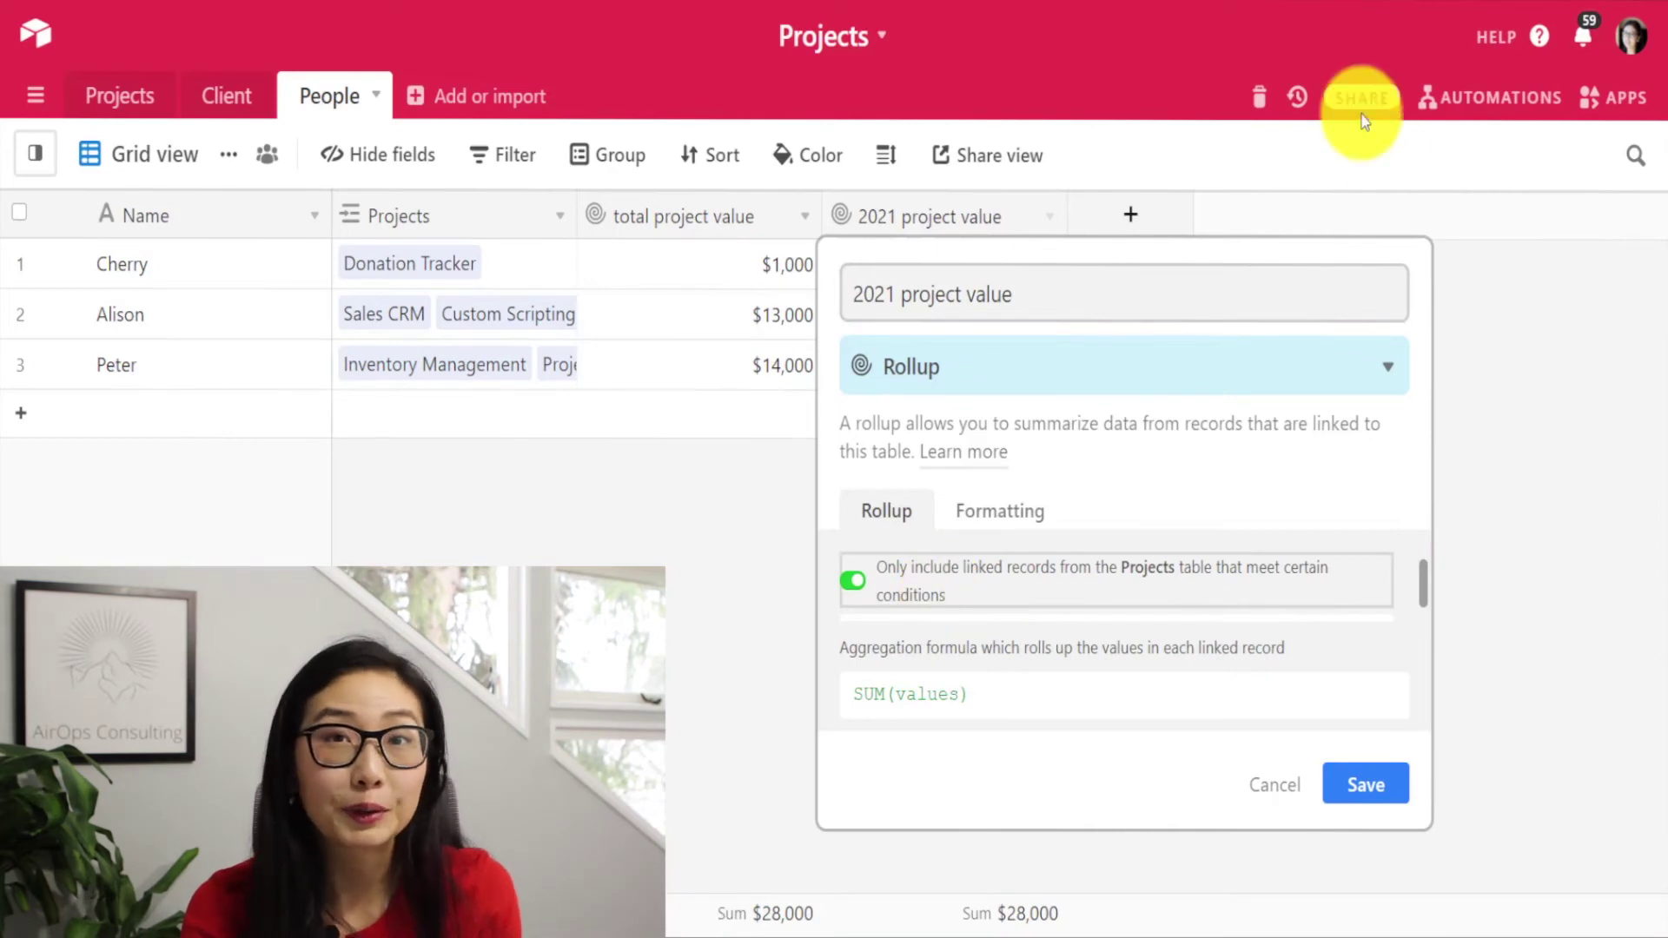
left_click(1374, 1)
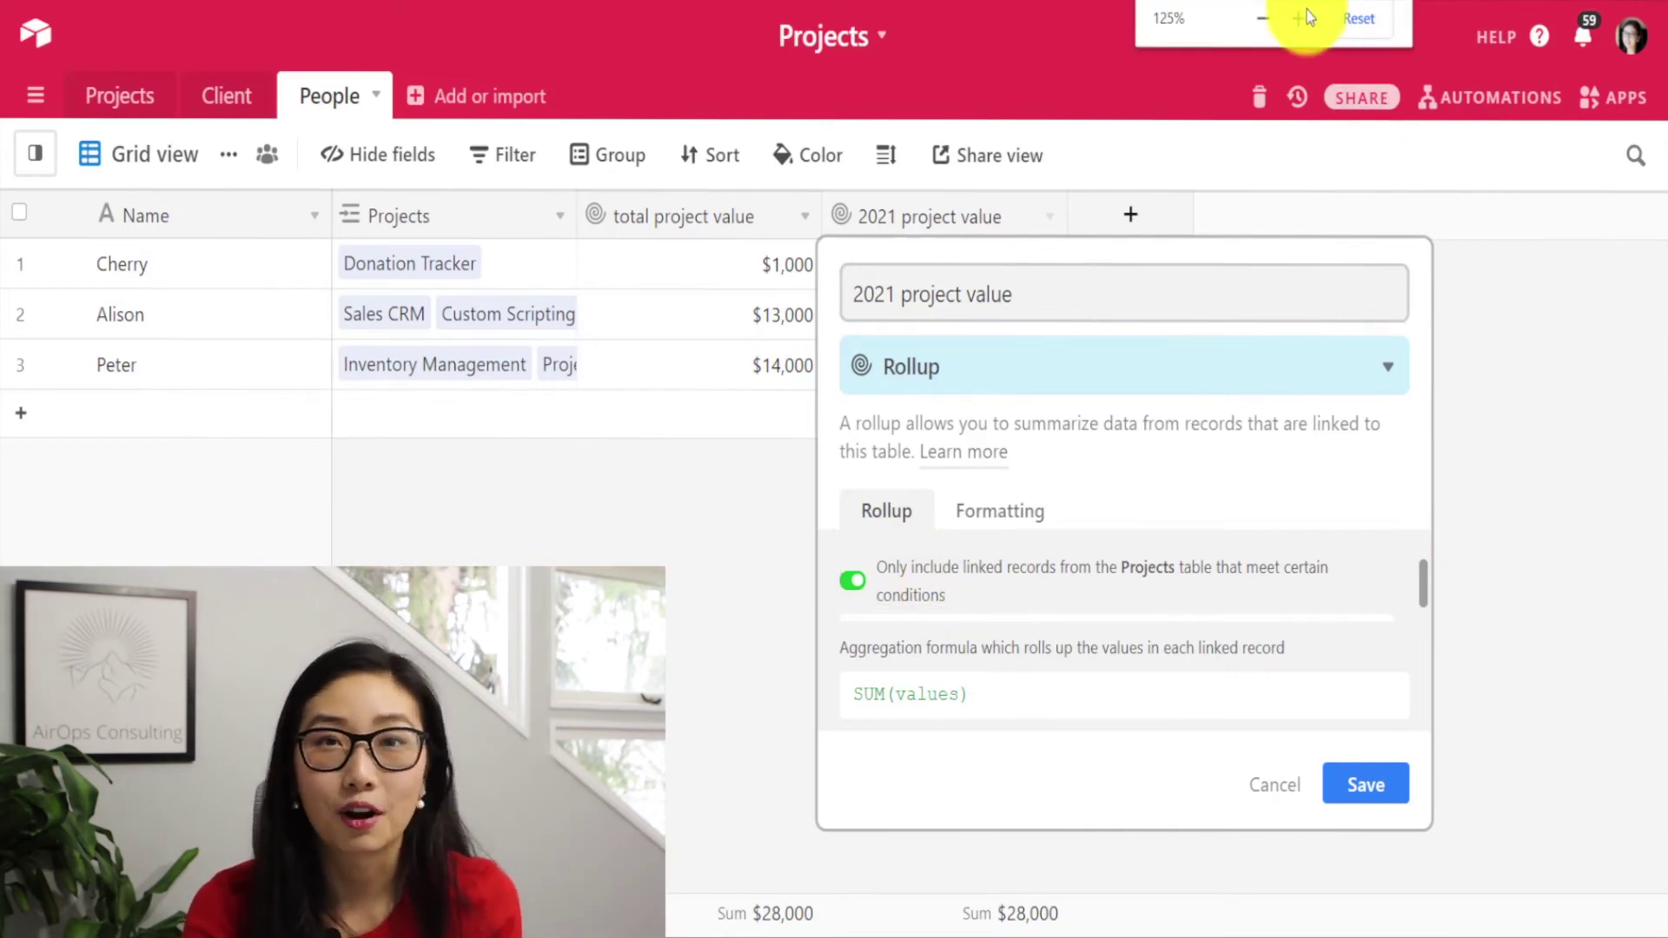
left_click(1261, 21)
scroll(975, 539, "down", 2)
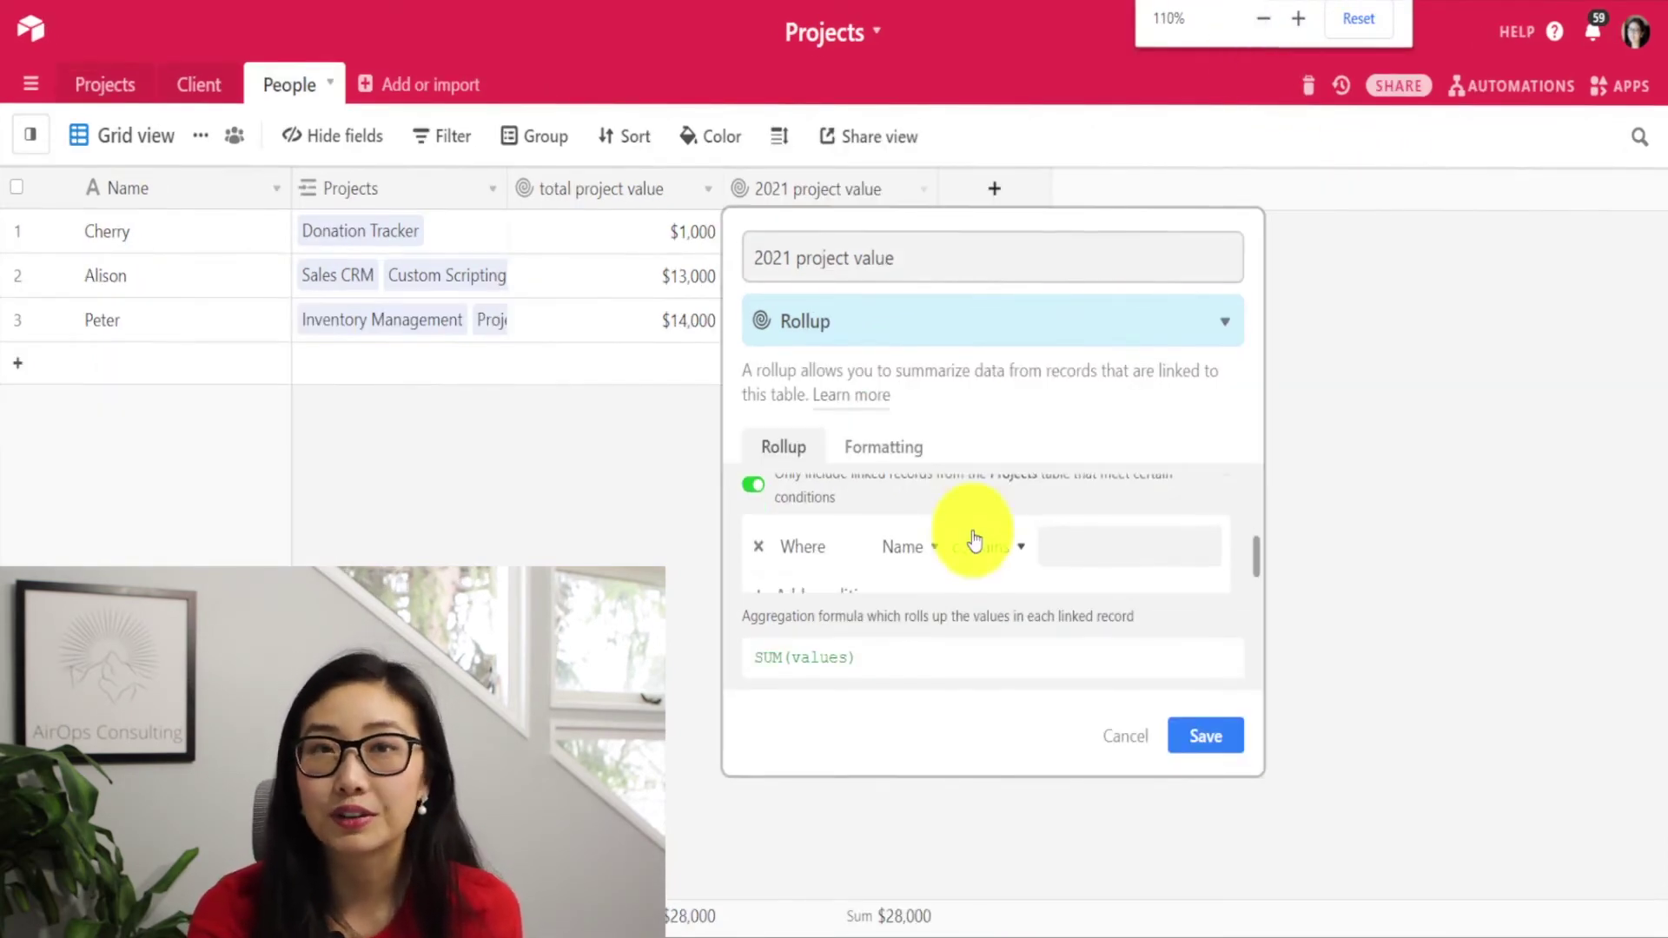
left_click(921, 512)
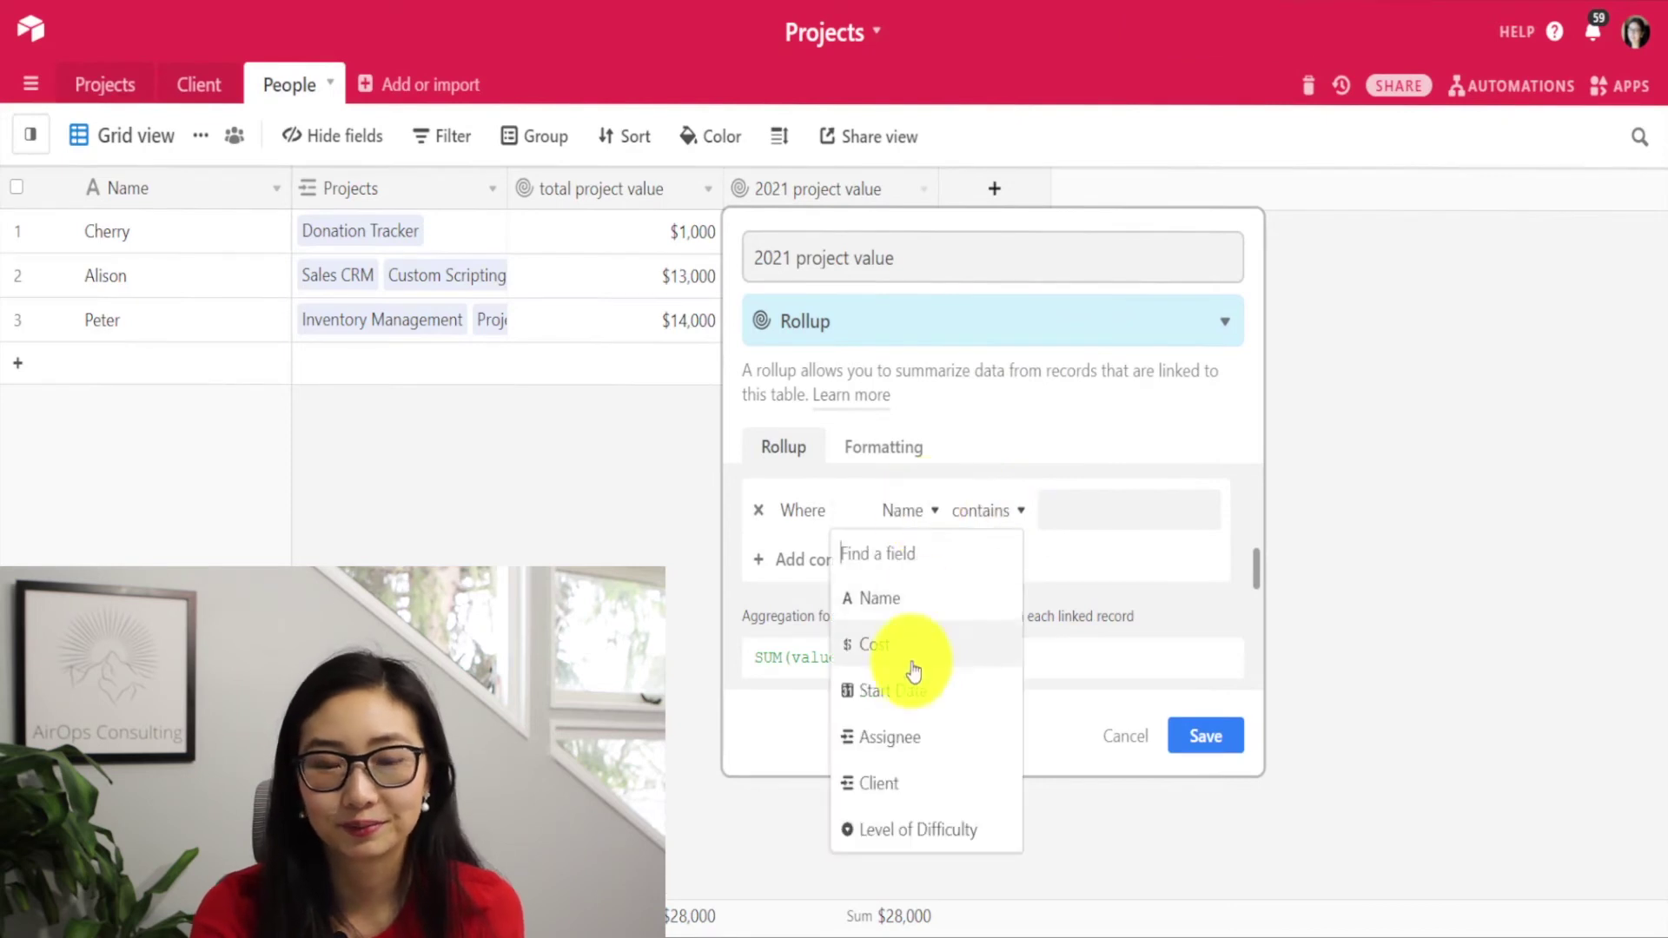
left_click(900, 700)
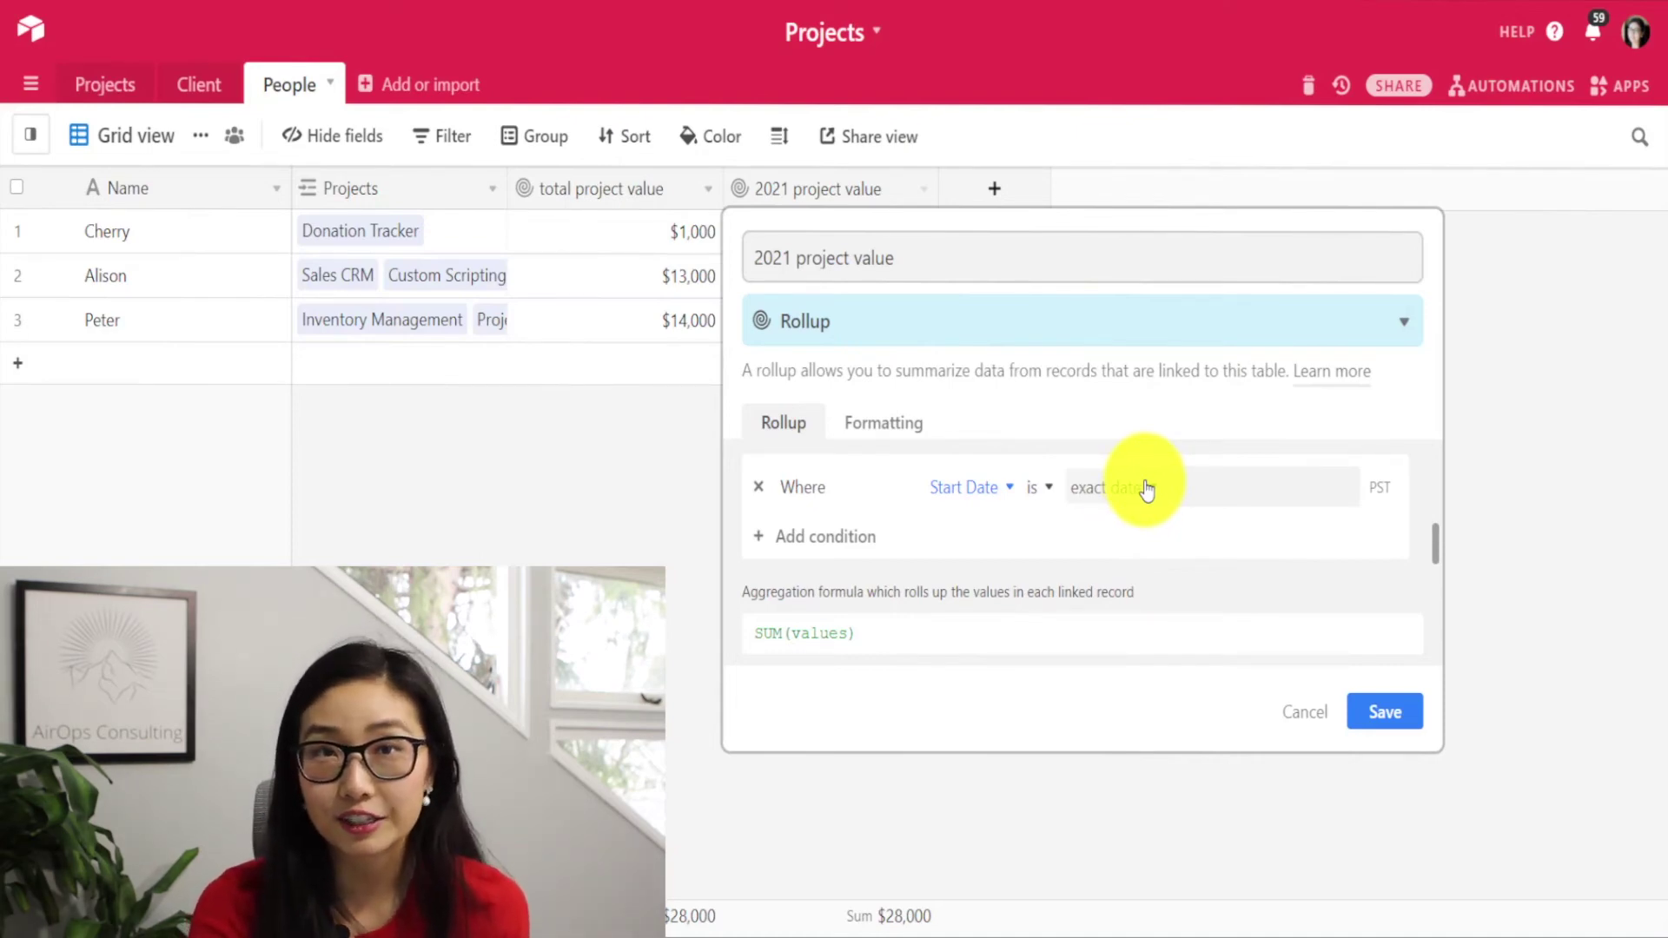
Set the condition to Start Date on or after 1/1/2021 and save the rollup
left_click(1044, 495)
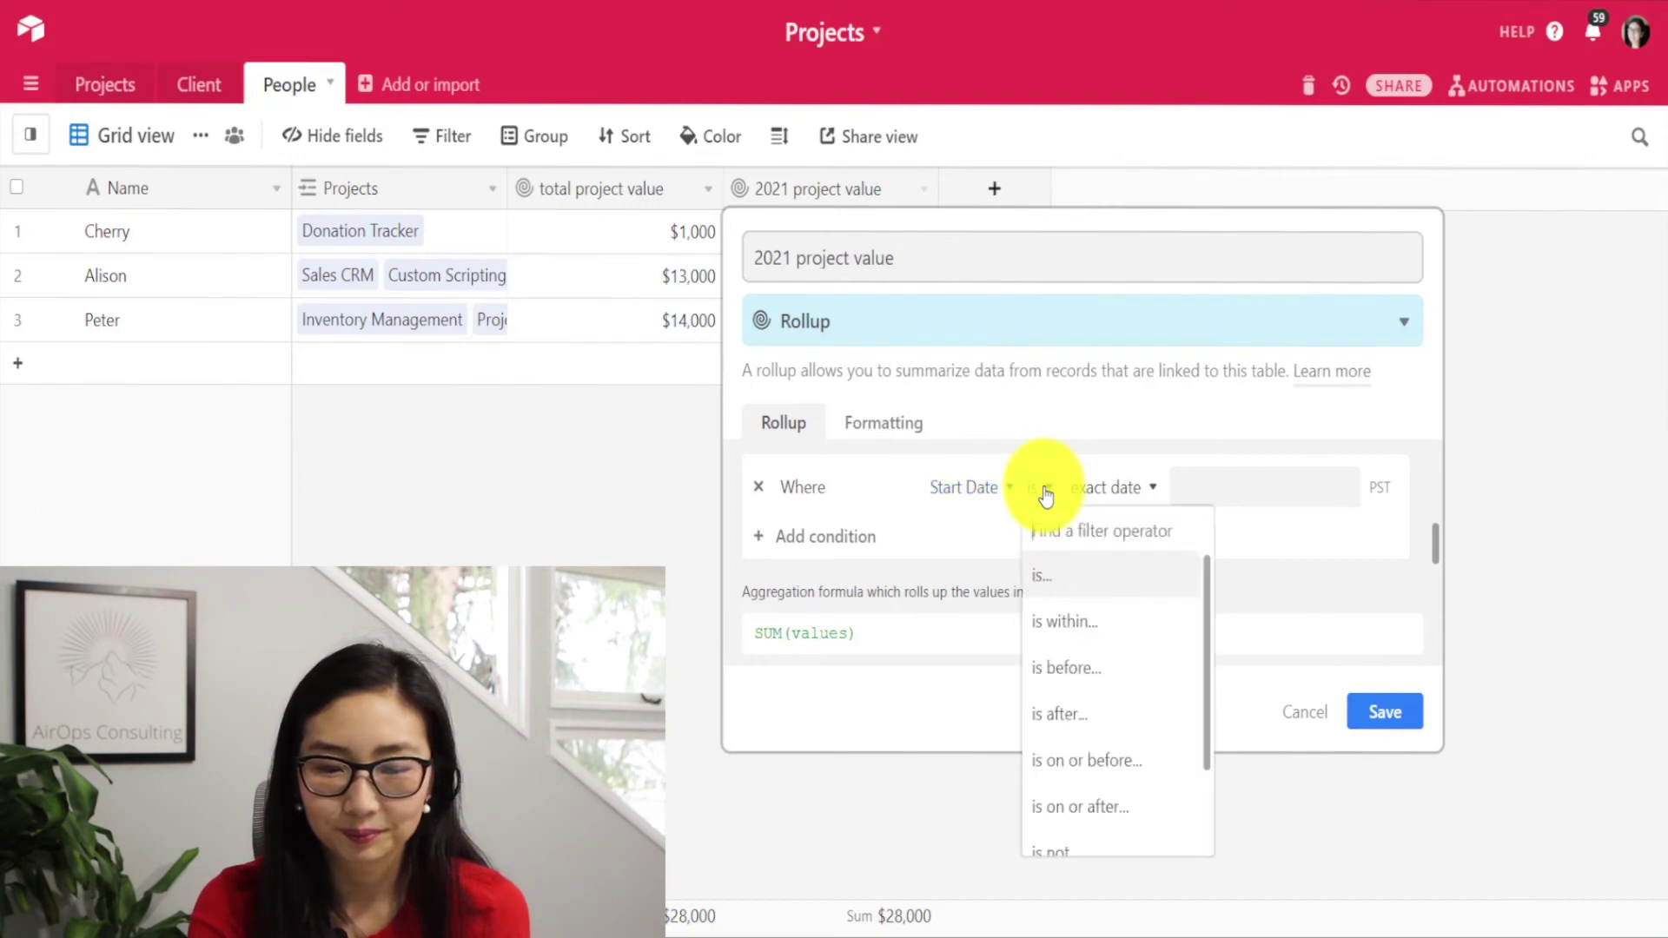
left_click(1084, 765)
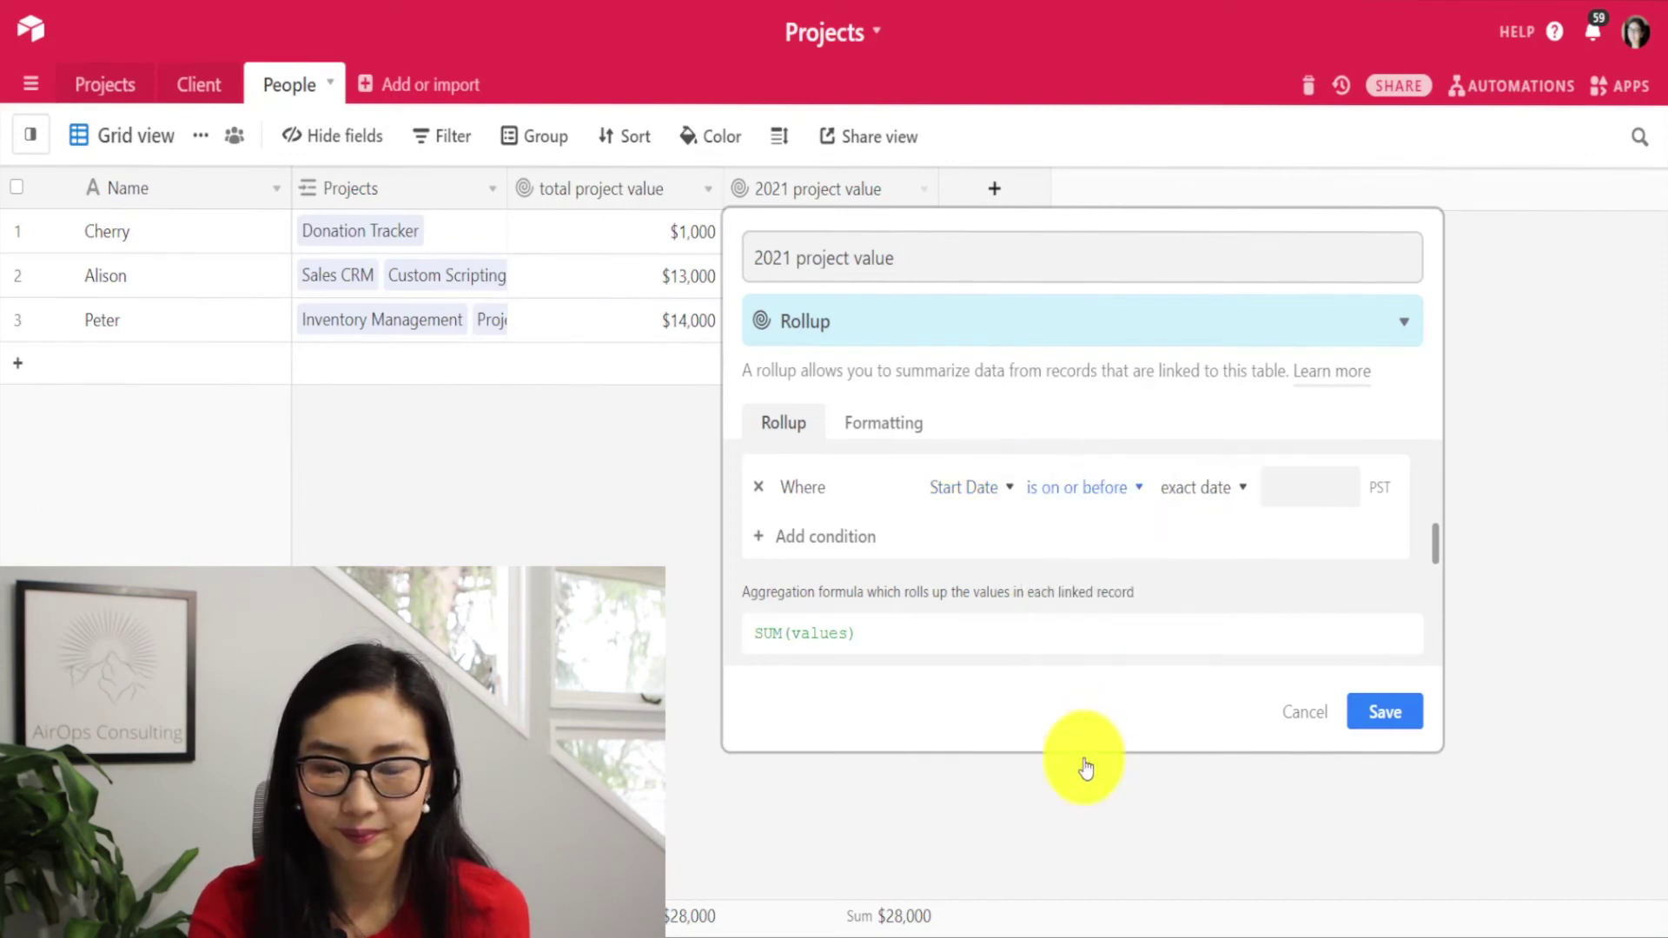
left_click(1053, 494)
left_click(1076, 809)
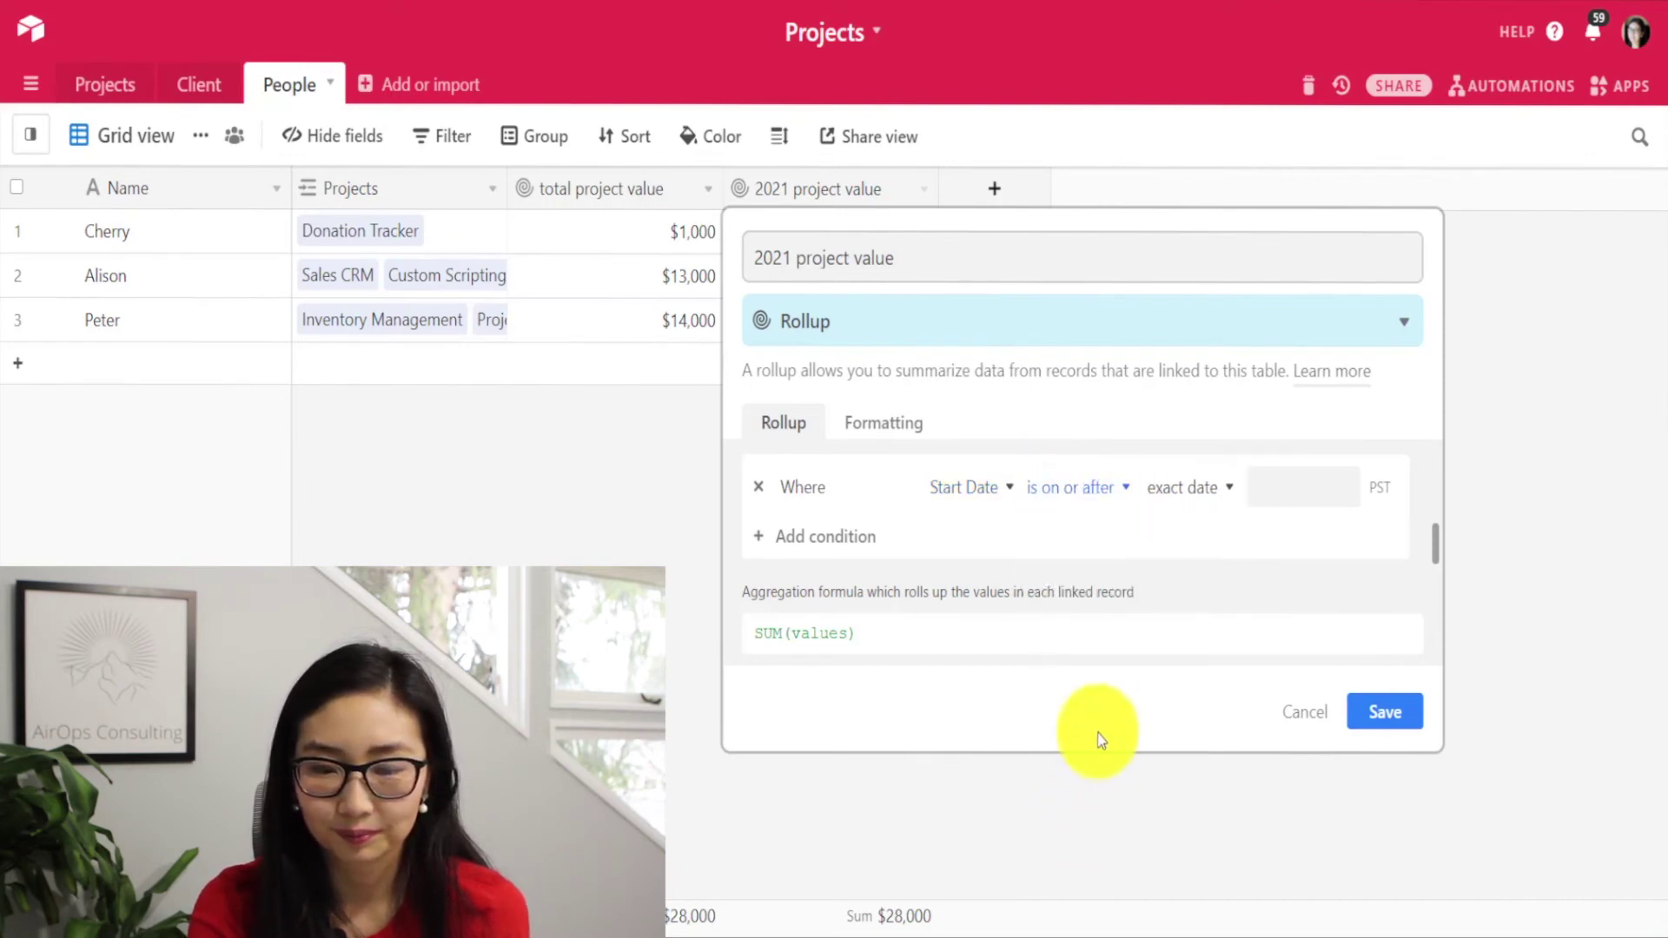
left_click(1308, 490)
left_click(1265, 530)
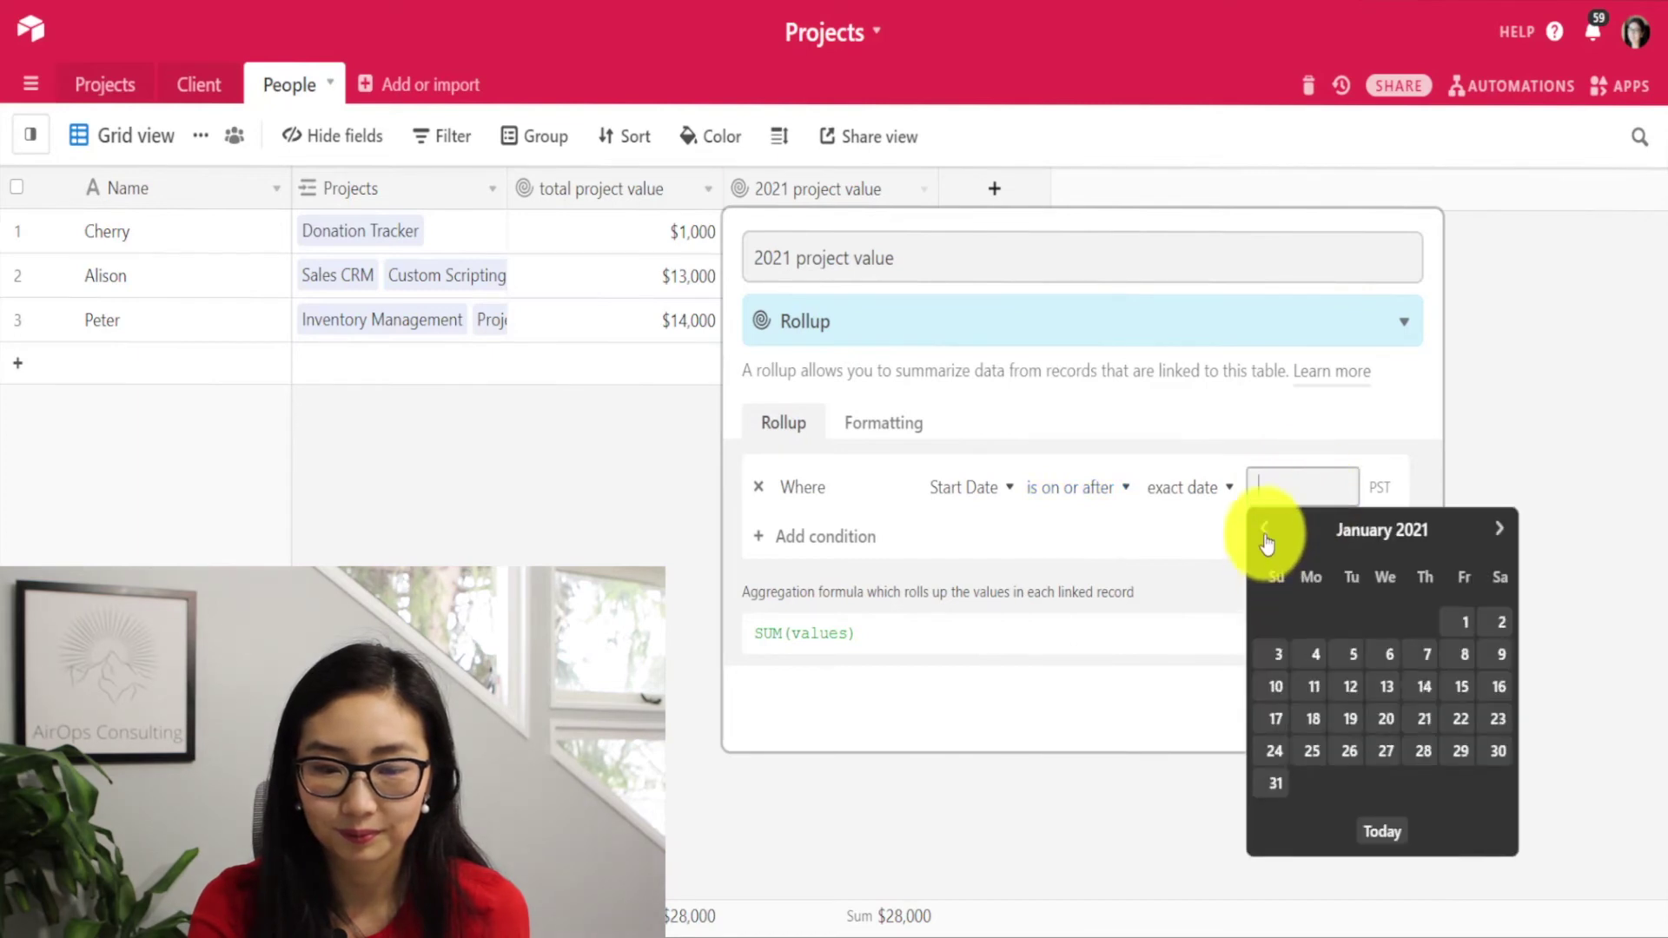
left_click(1463, 623)
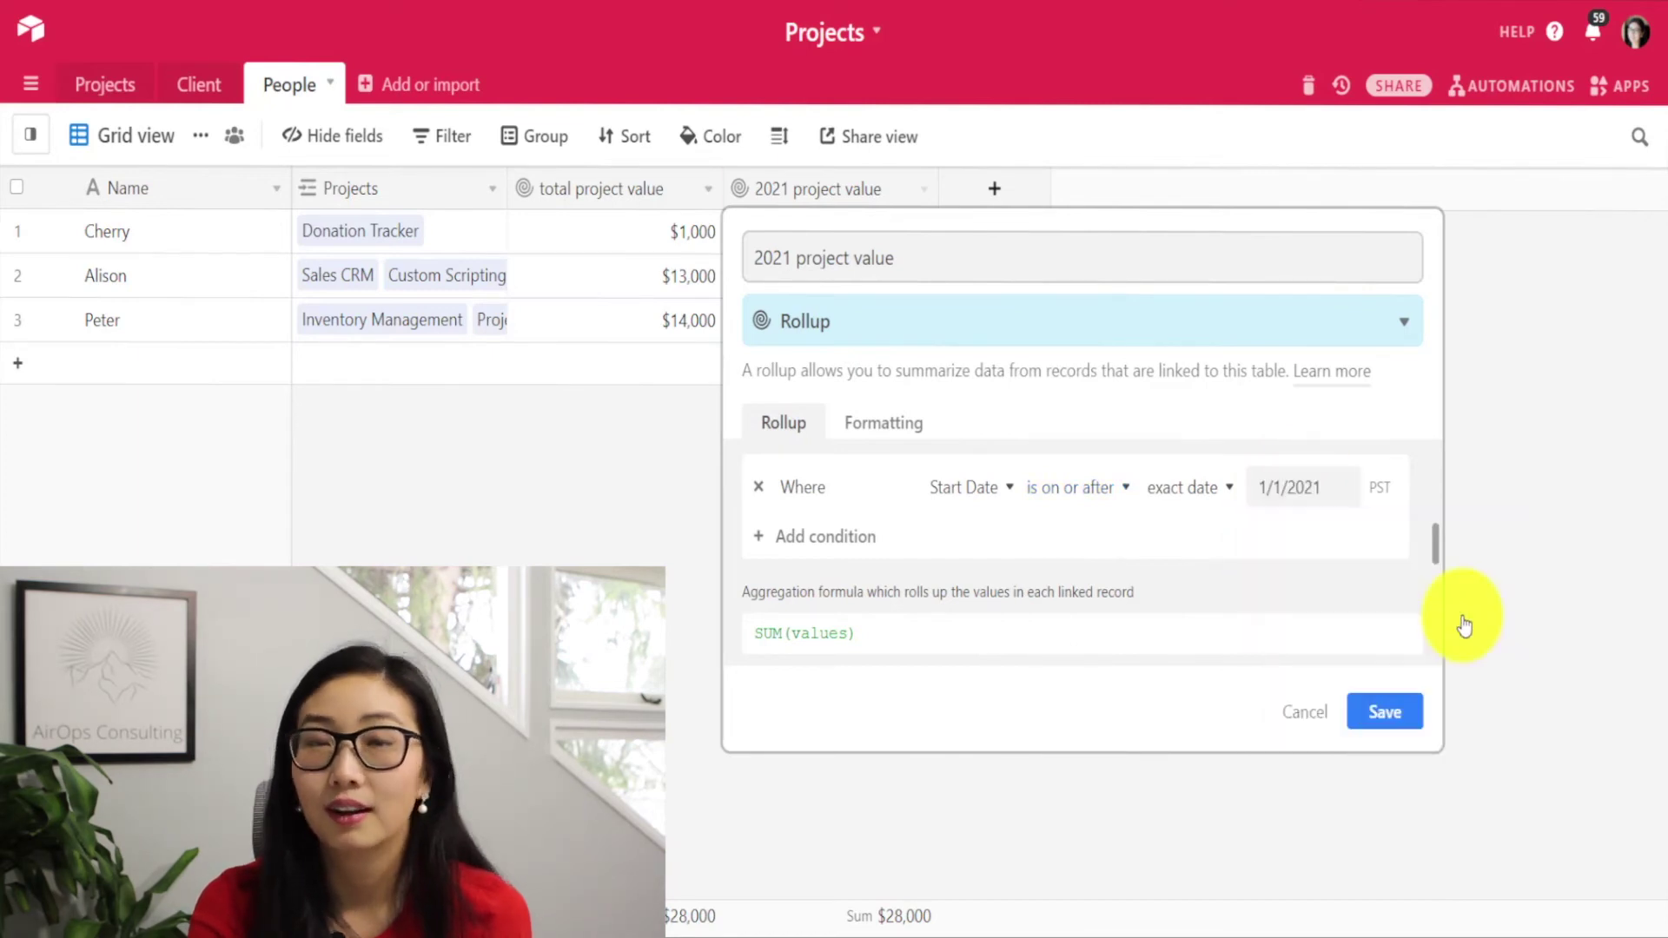
left_click(1392, 713)
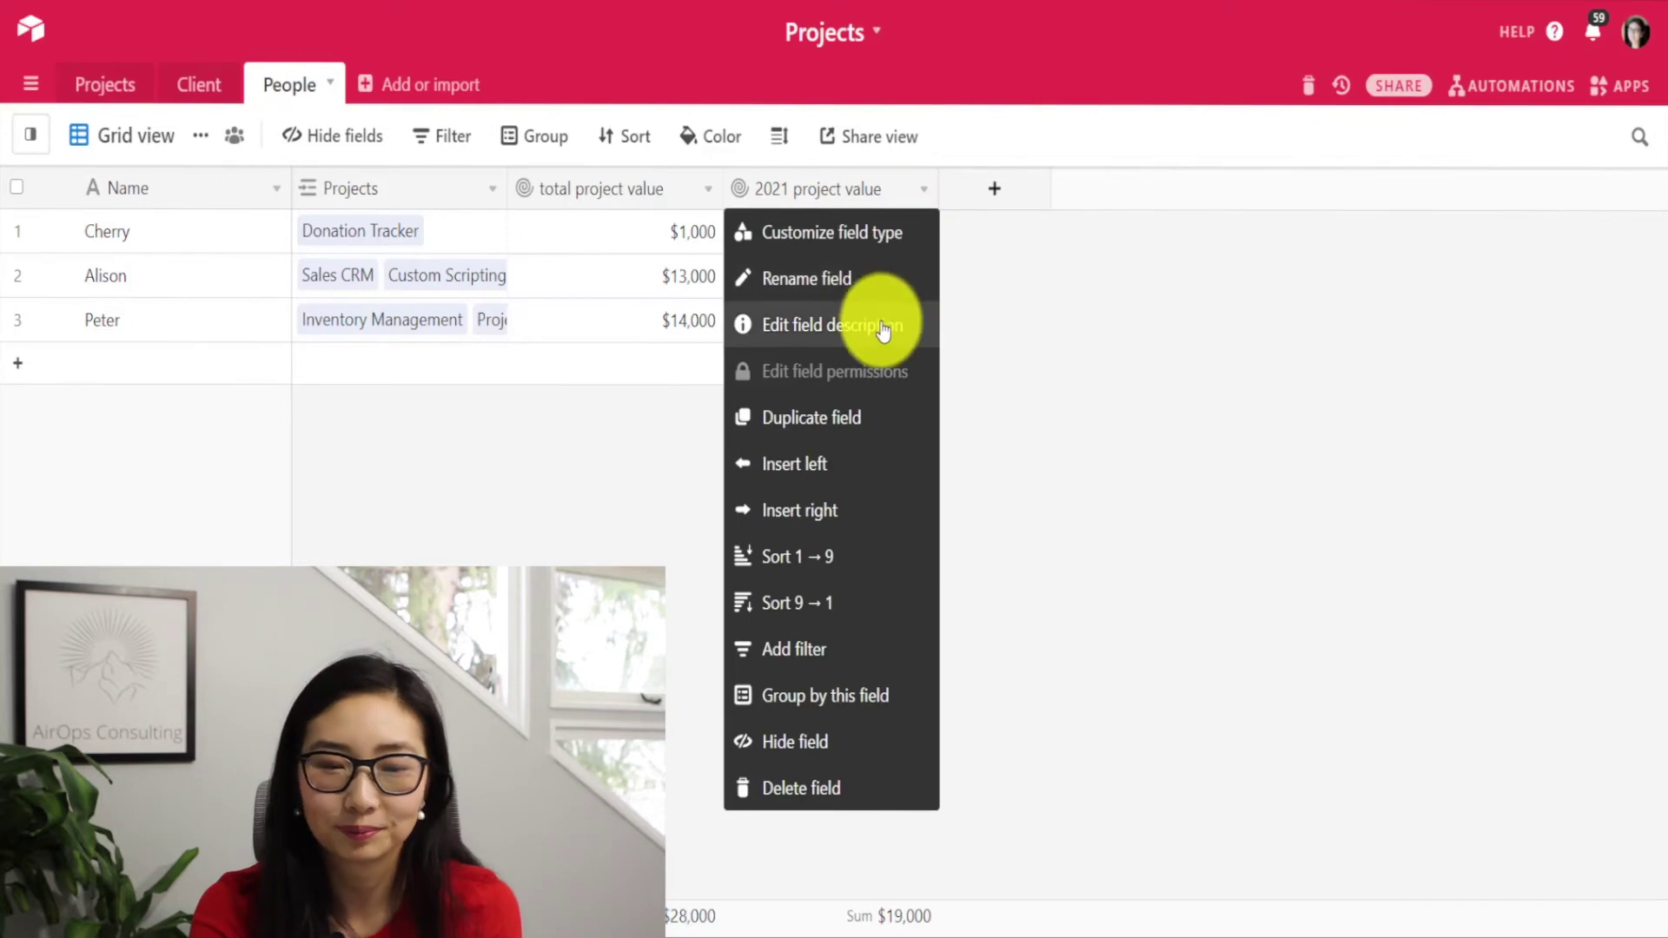
Duplicate the 2021 project value column and rename the copy '2020 project value'
left_click(882, 417)
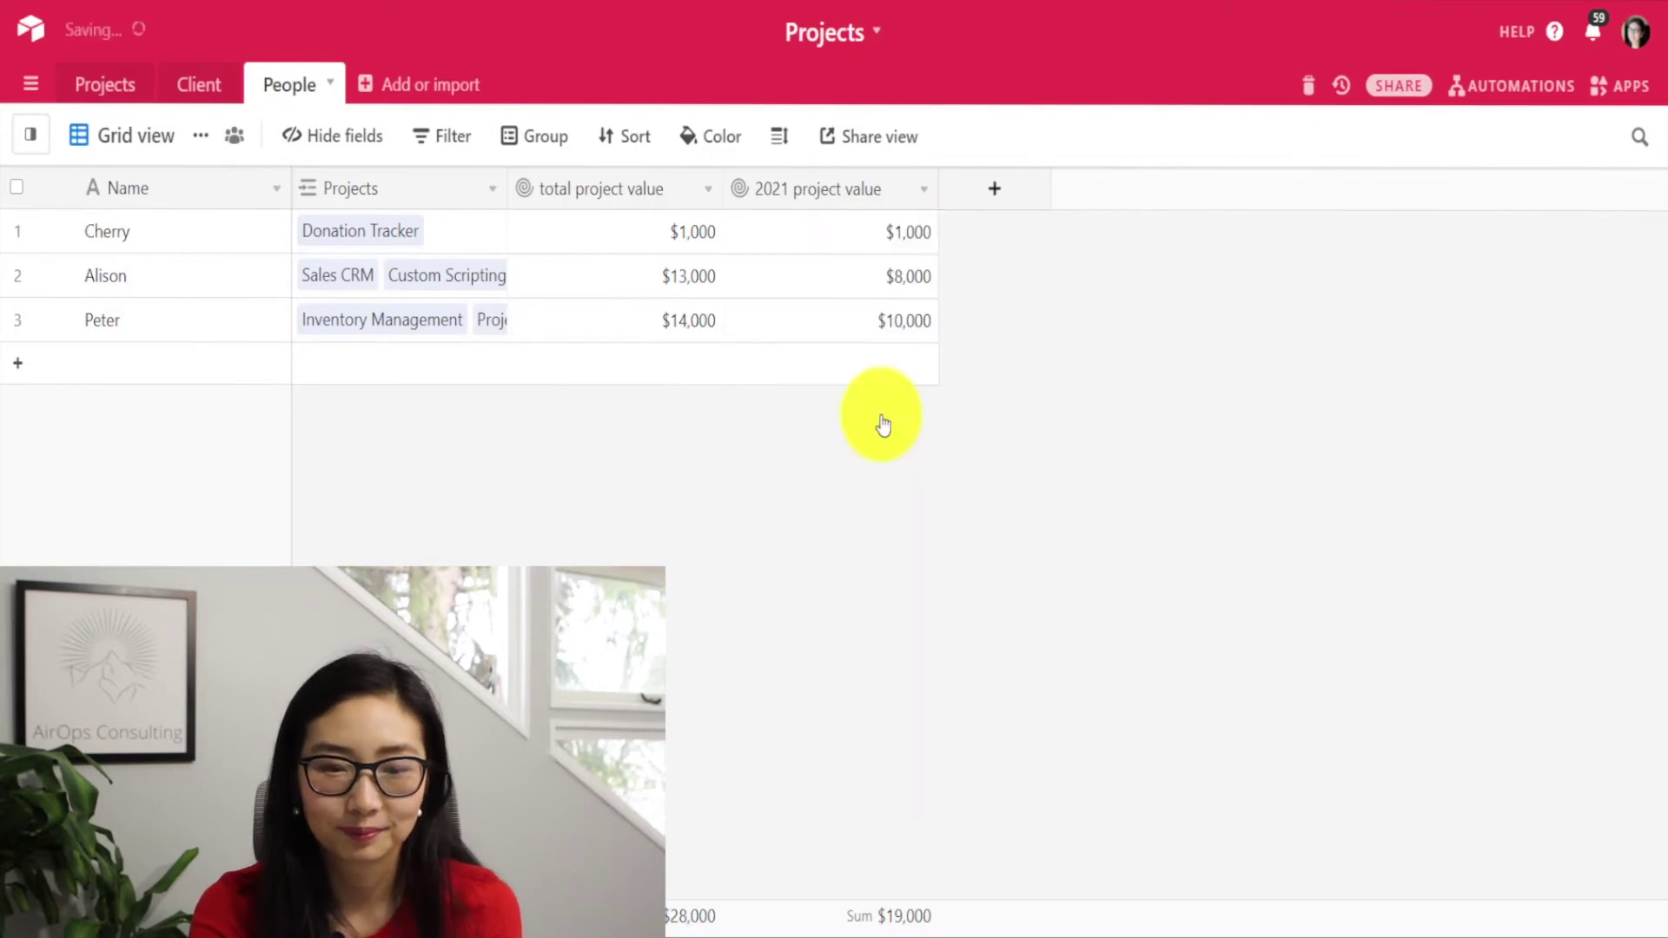
double_click(1042, 196)
left_click(987, 261)
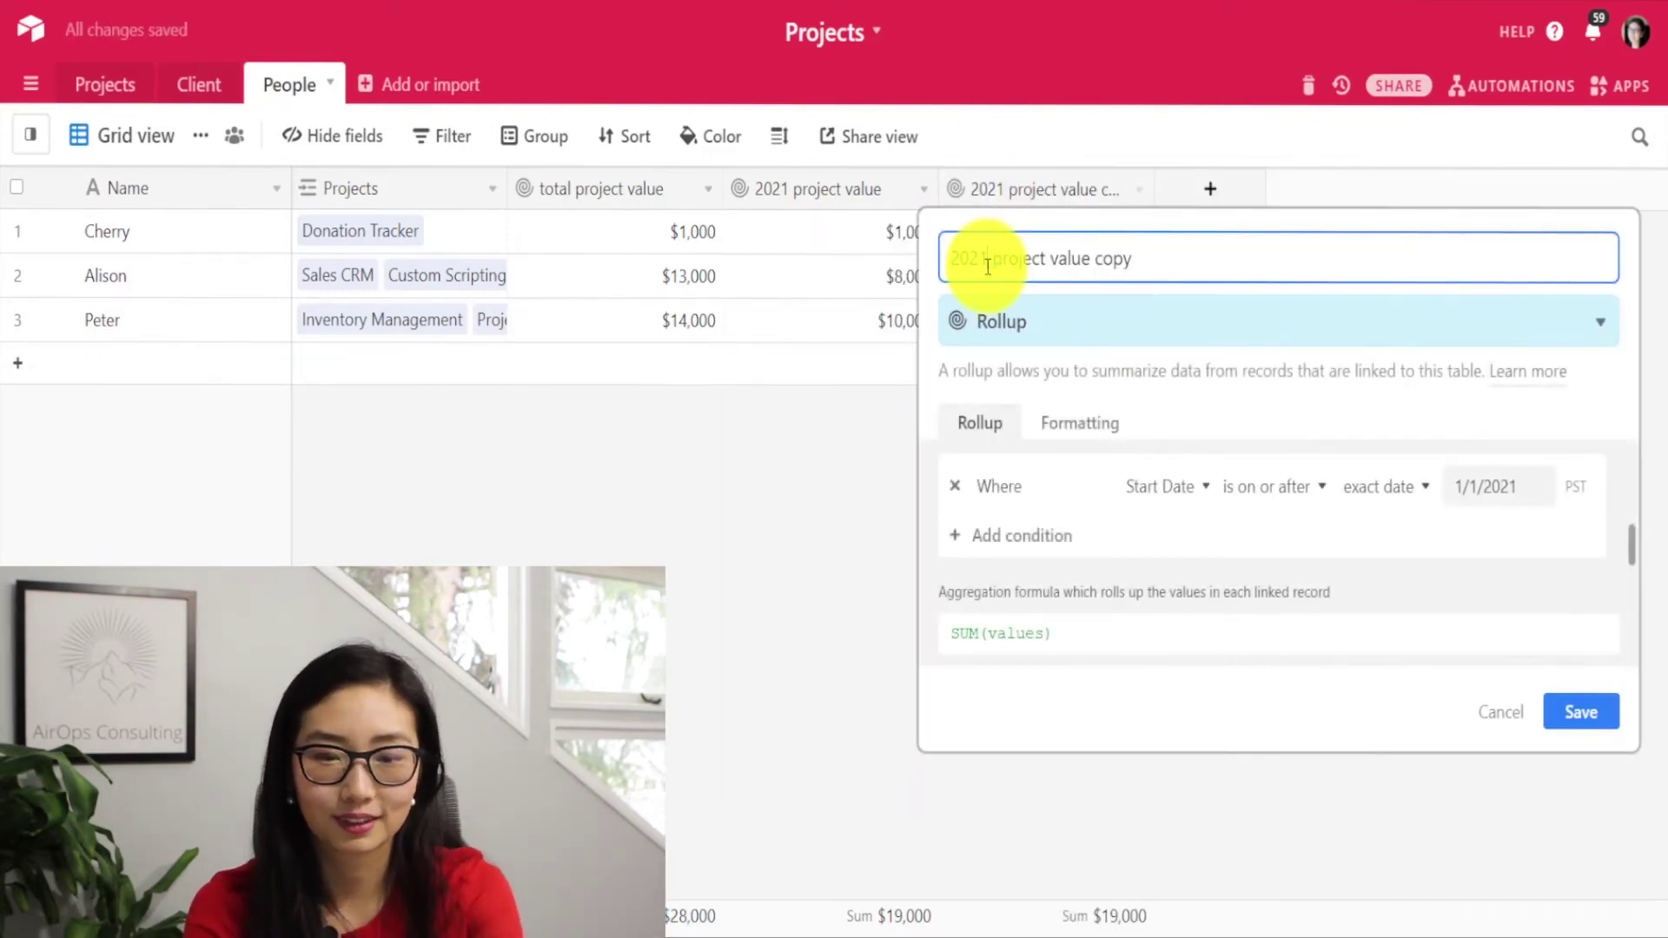
key("BackSpace")
type("2")
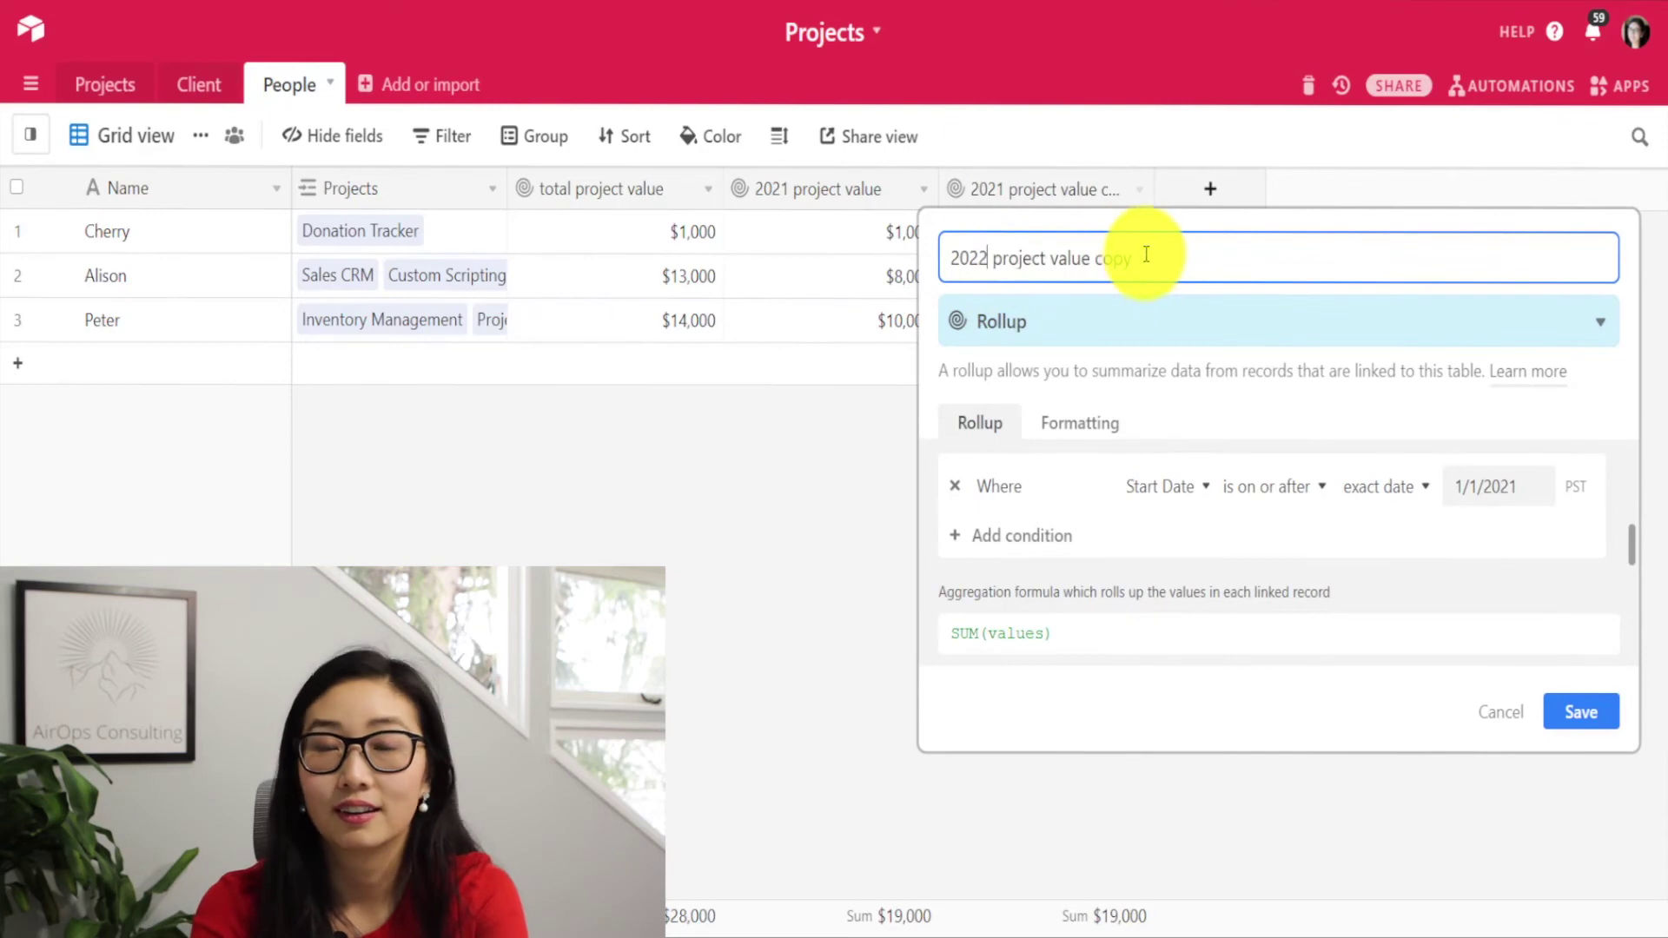
key("ctrl+minus")
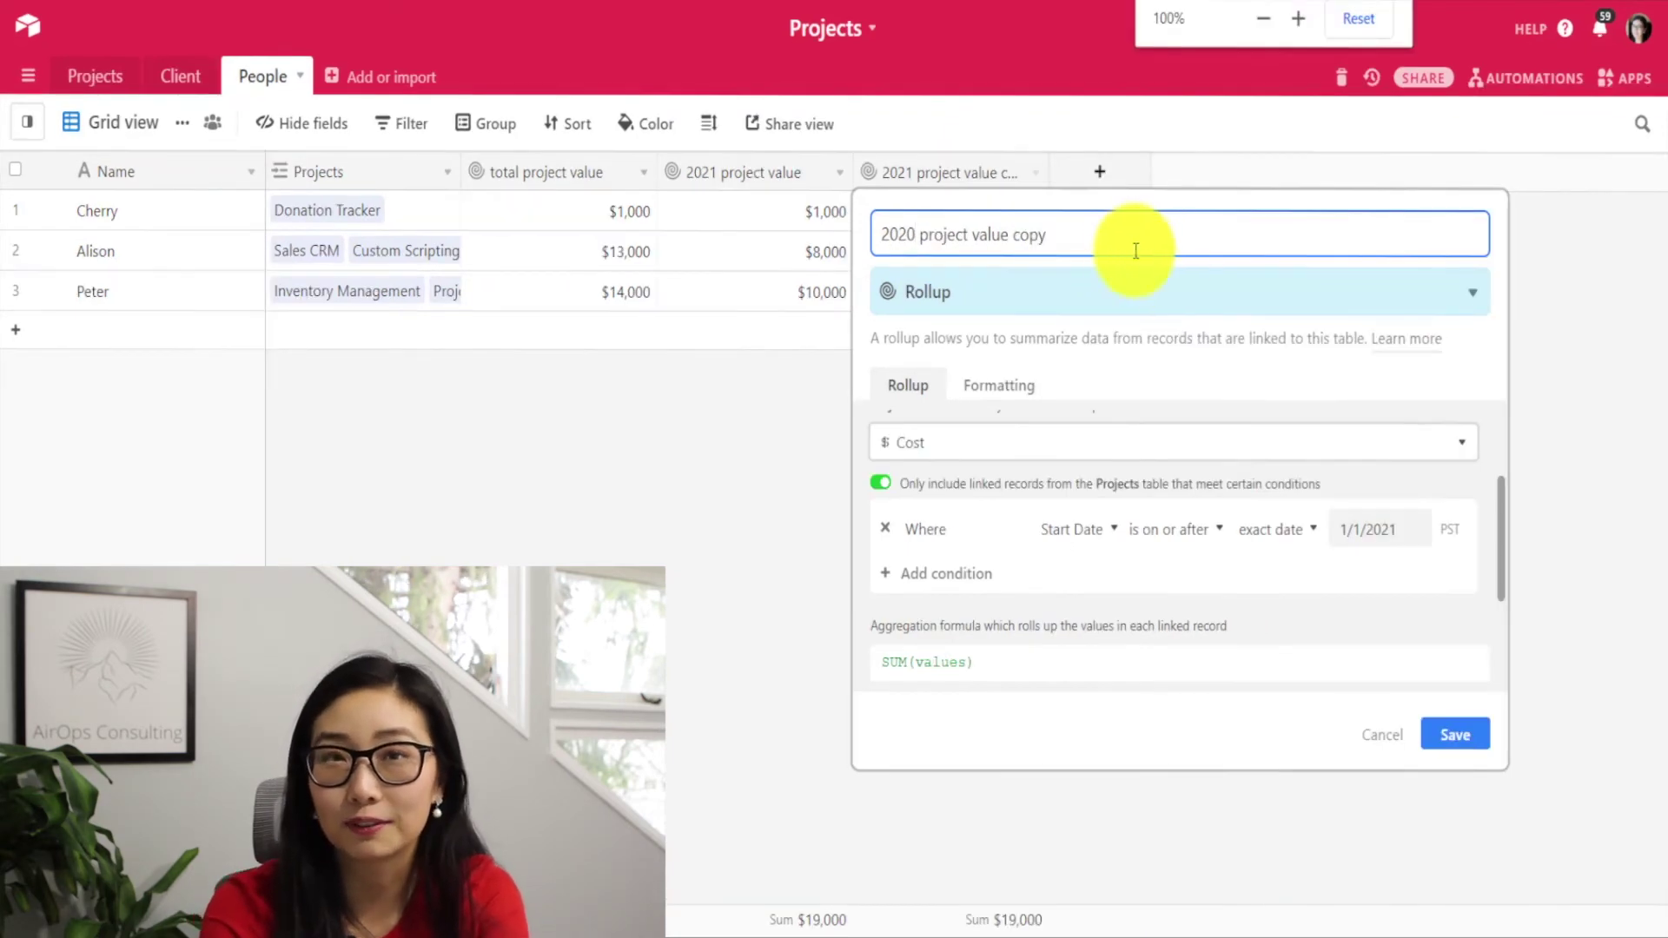
double_click(1101, 244)
key("BackSpace")
key("Return")
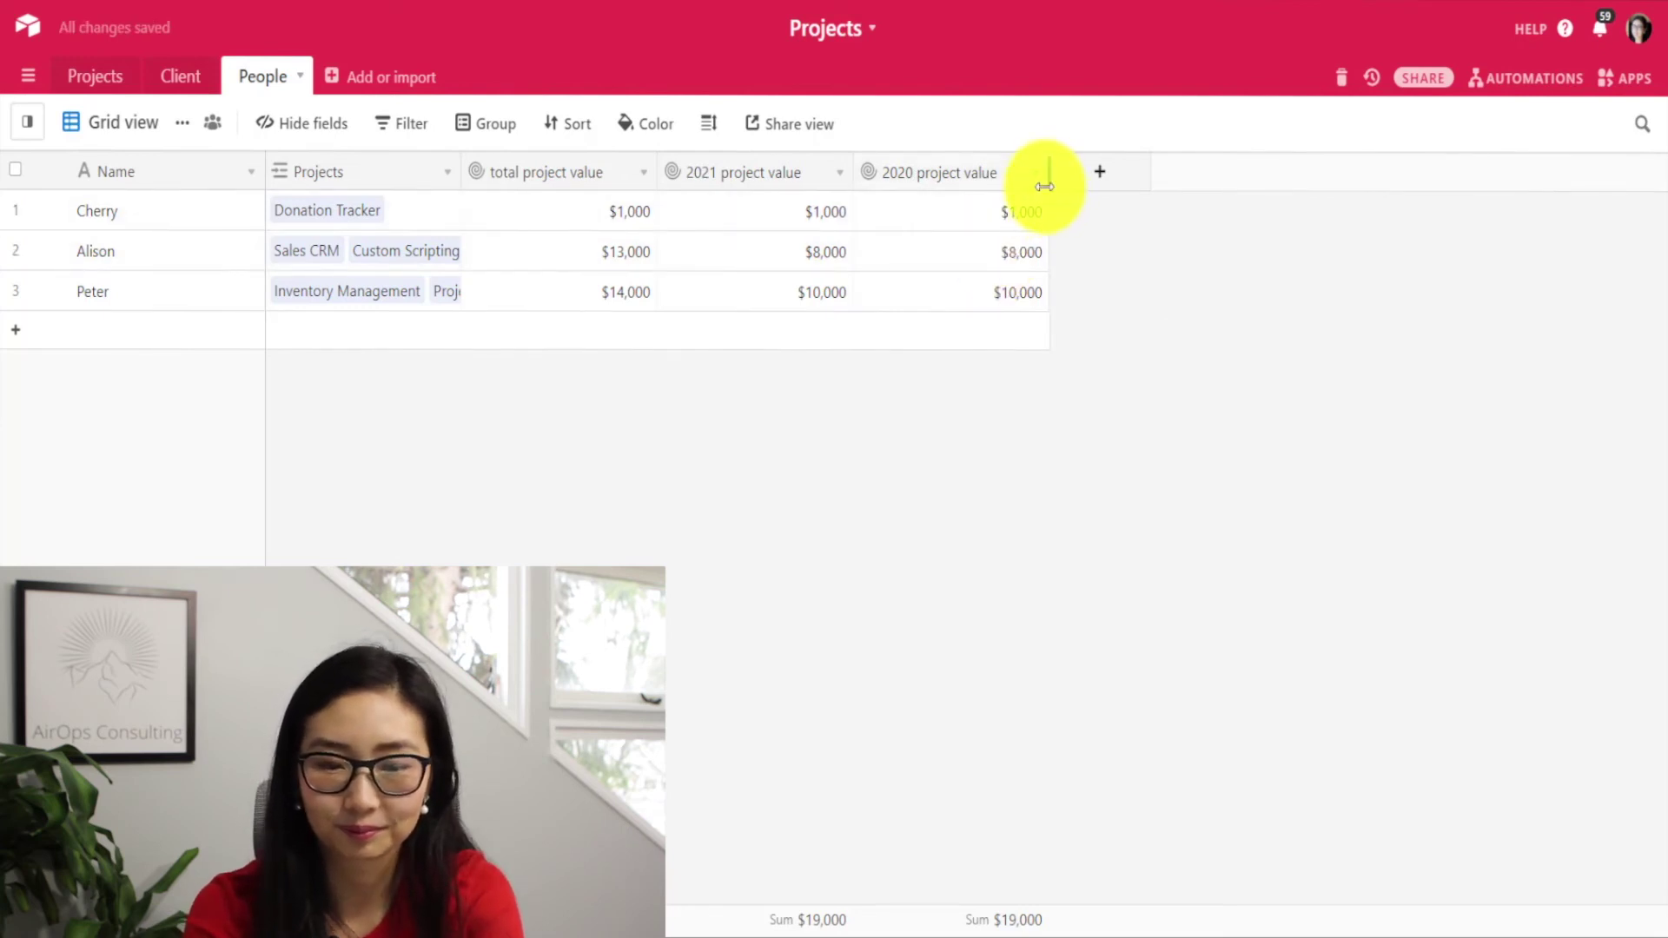
Change the existing Start Date condition's date to 1/1/2020
right_click(1010, 176)
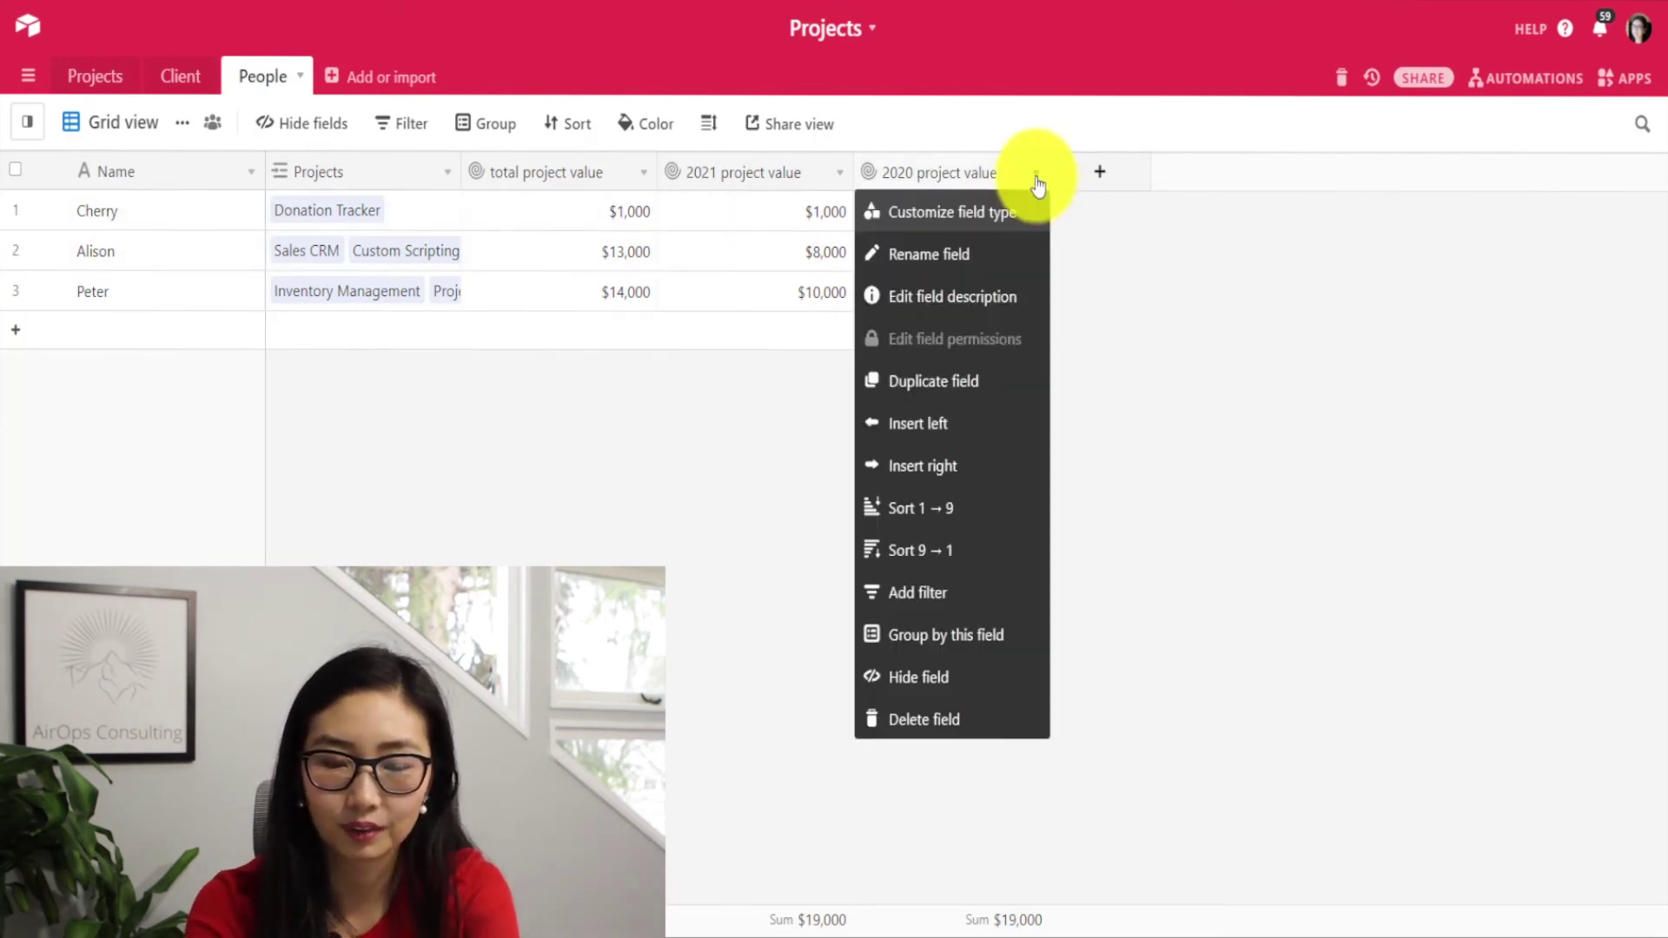
left_click(990, 211)
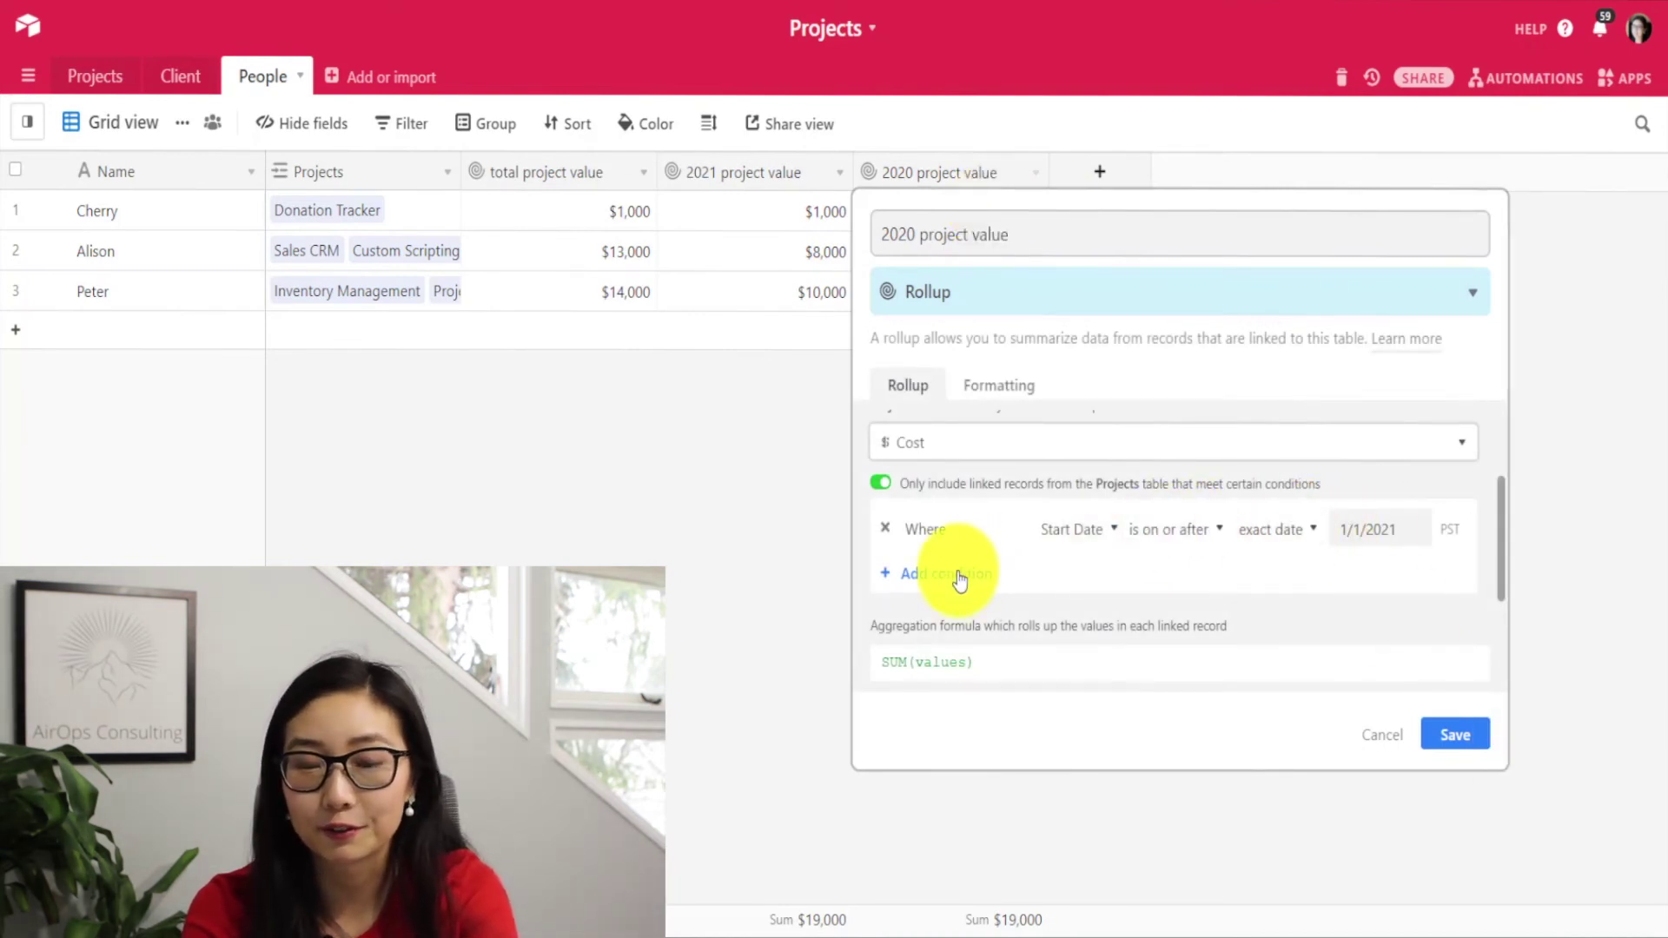
left_click(1407, 524)
type("2020")
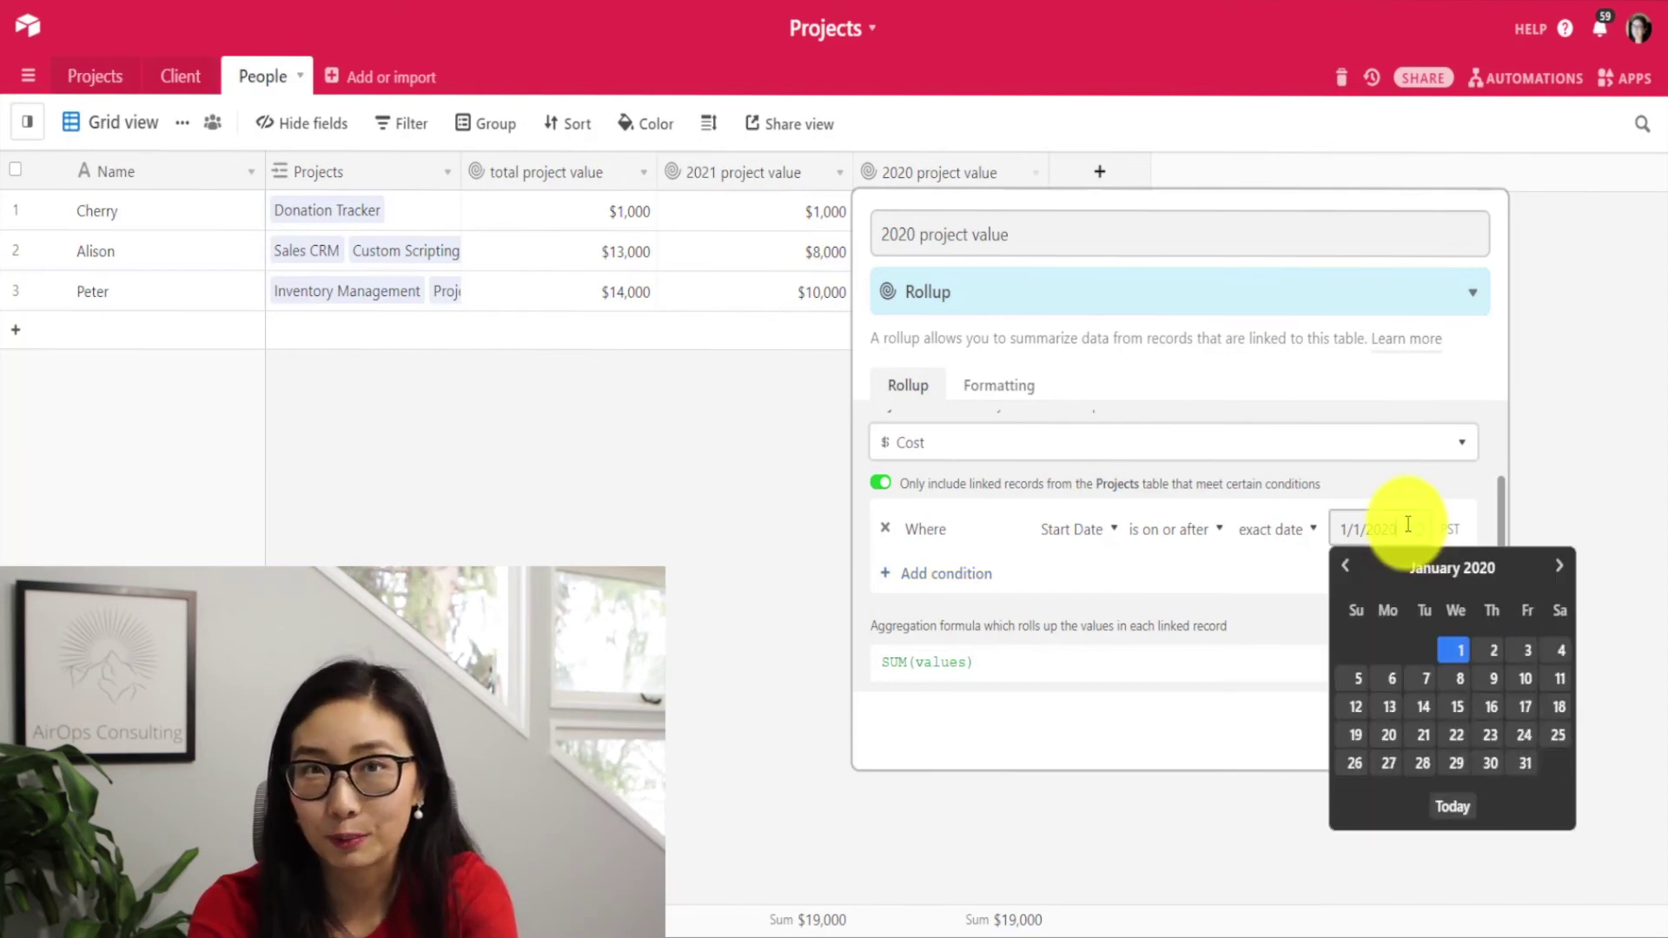
left_click(1250, 563)
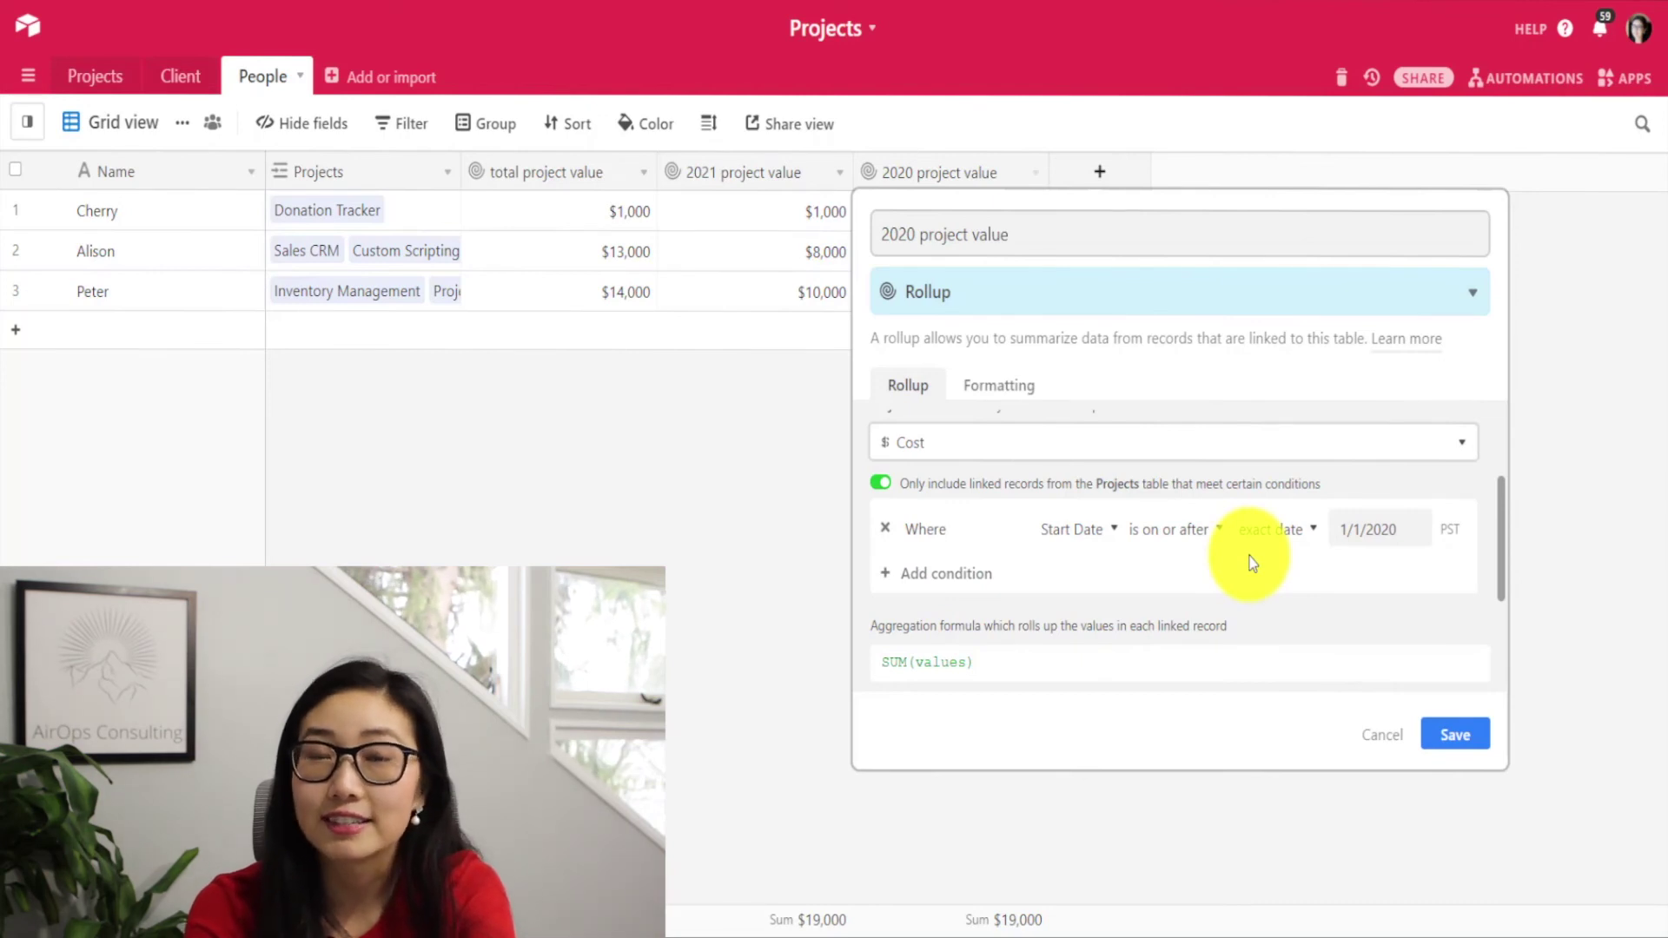
Add a second condition, Start Date on or before 12/31/2020, and save the rollup
left_click(947, 566)
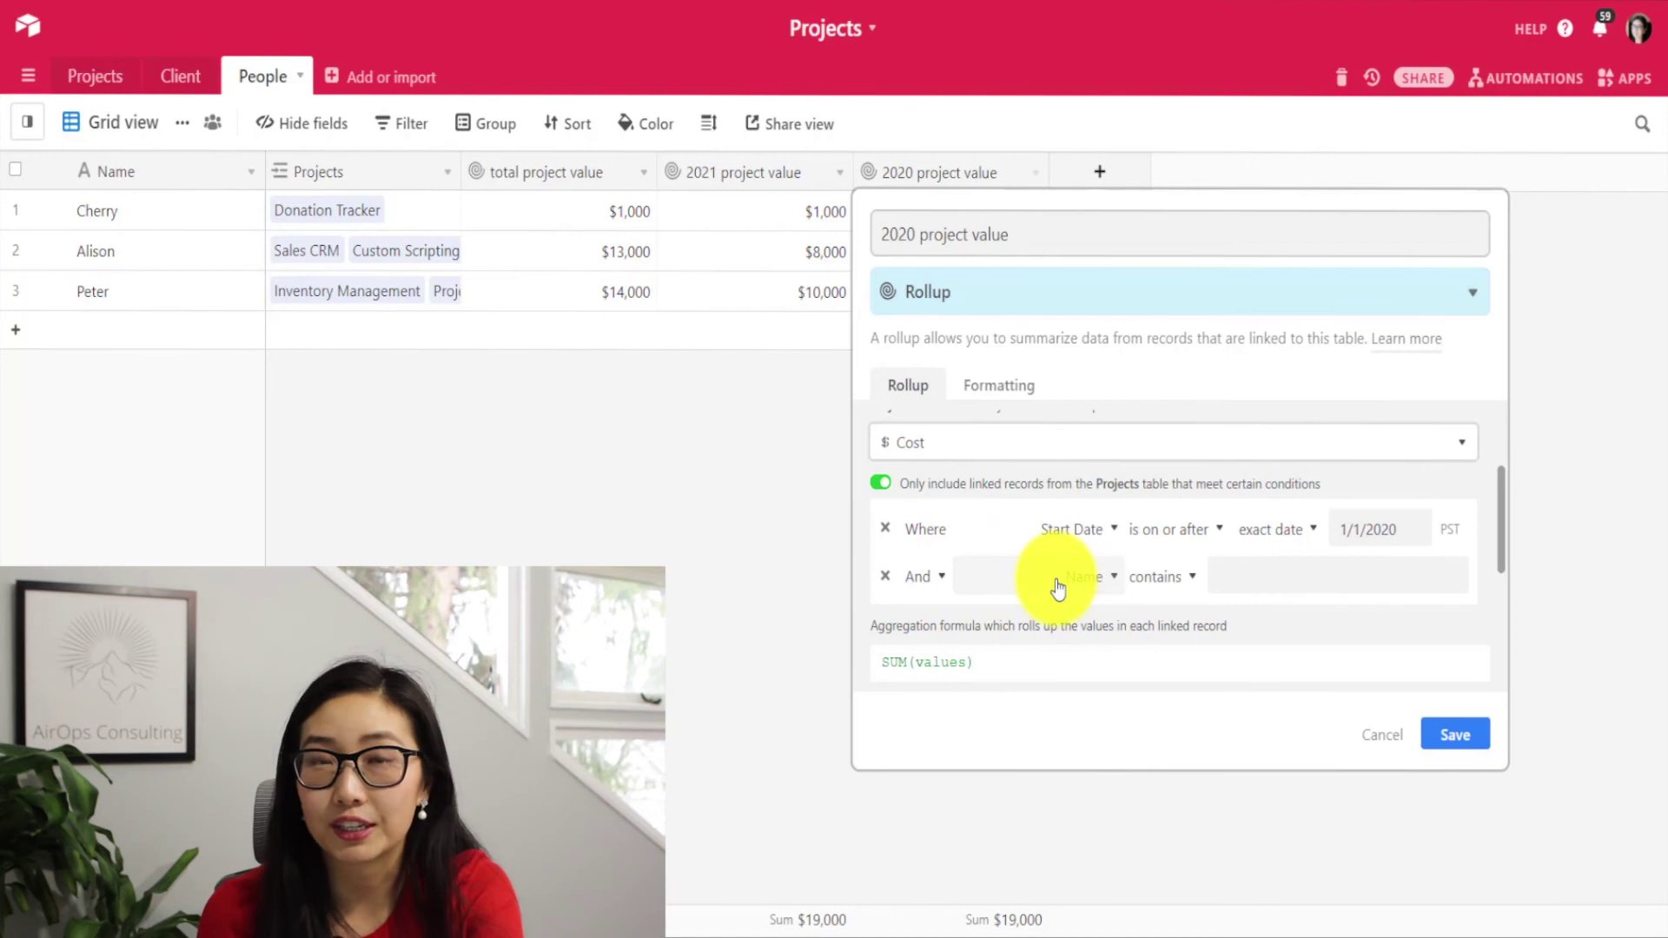
left_click(1058, 589)
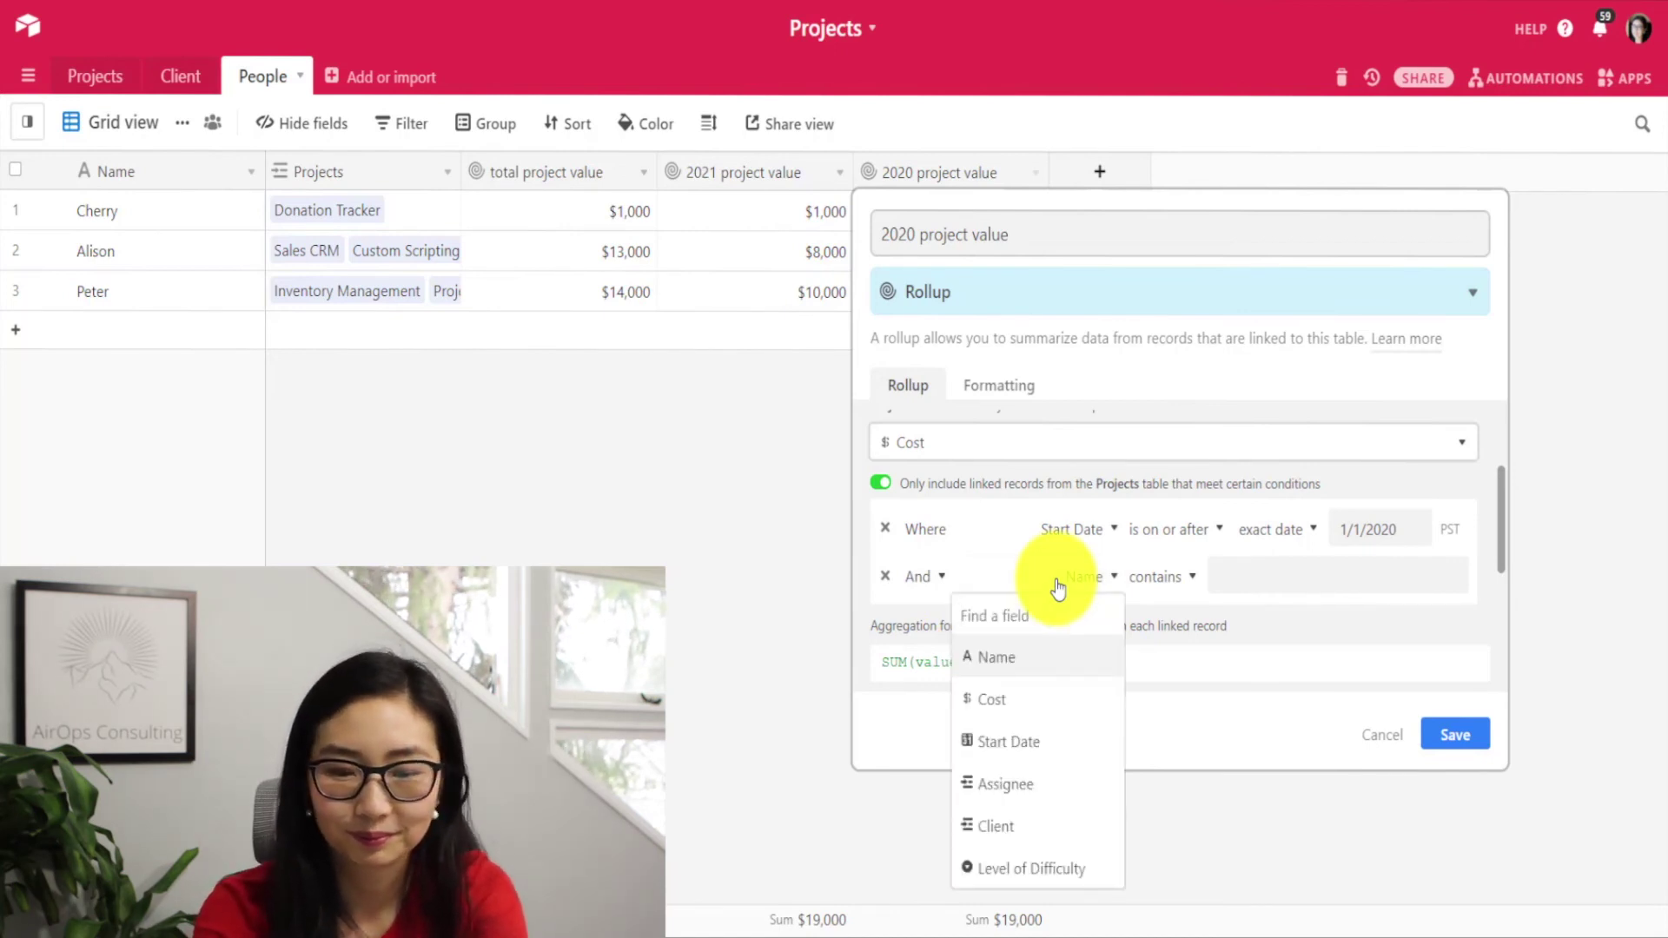
type("st")
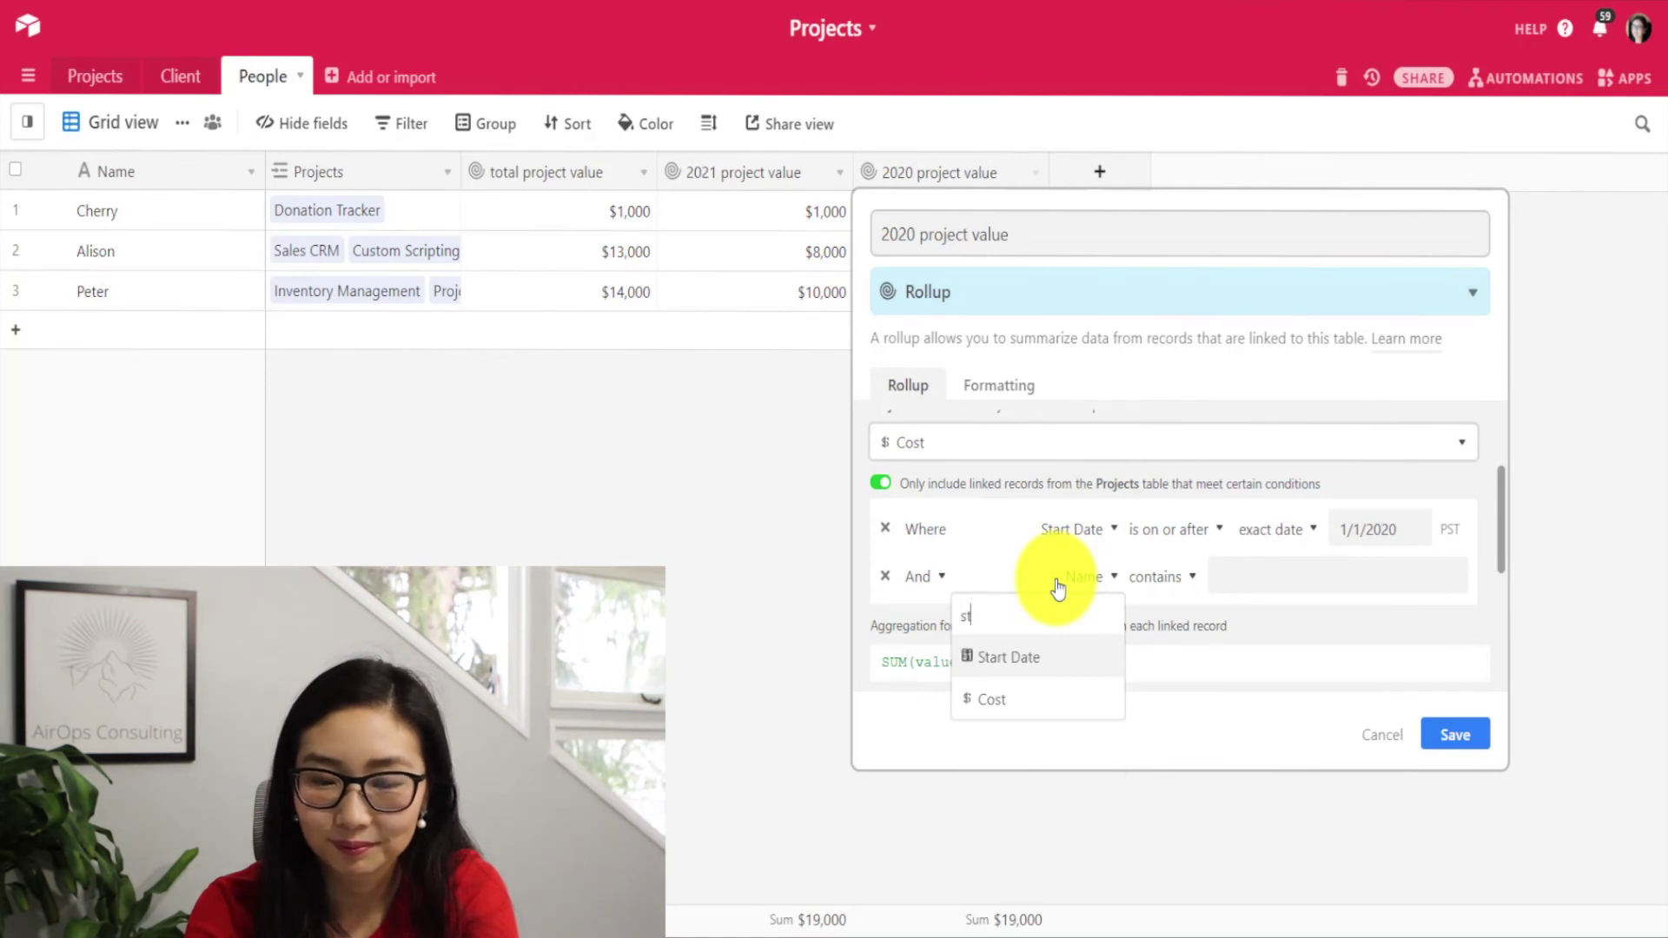
key("Return")
left_click(1146, 578)
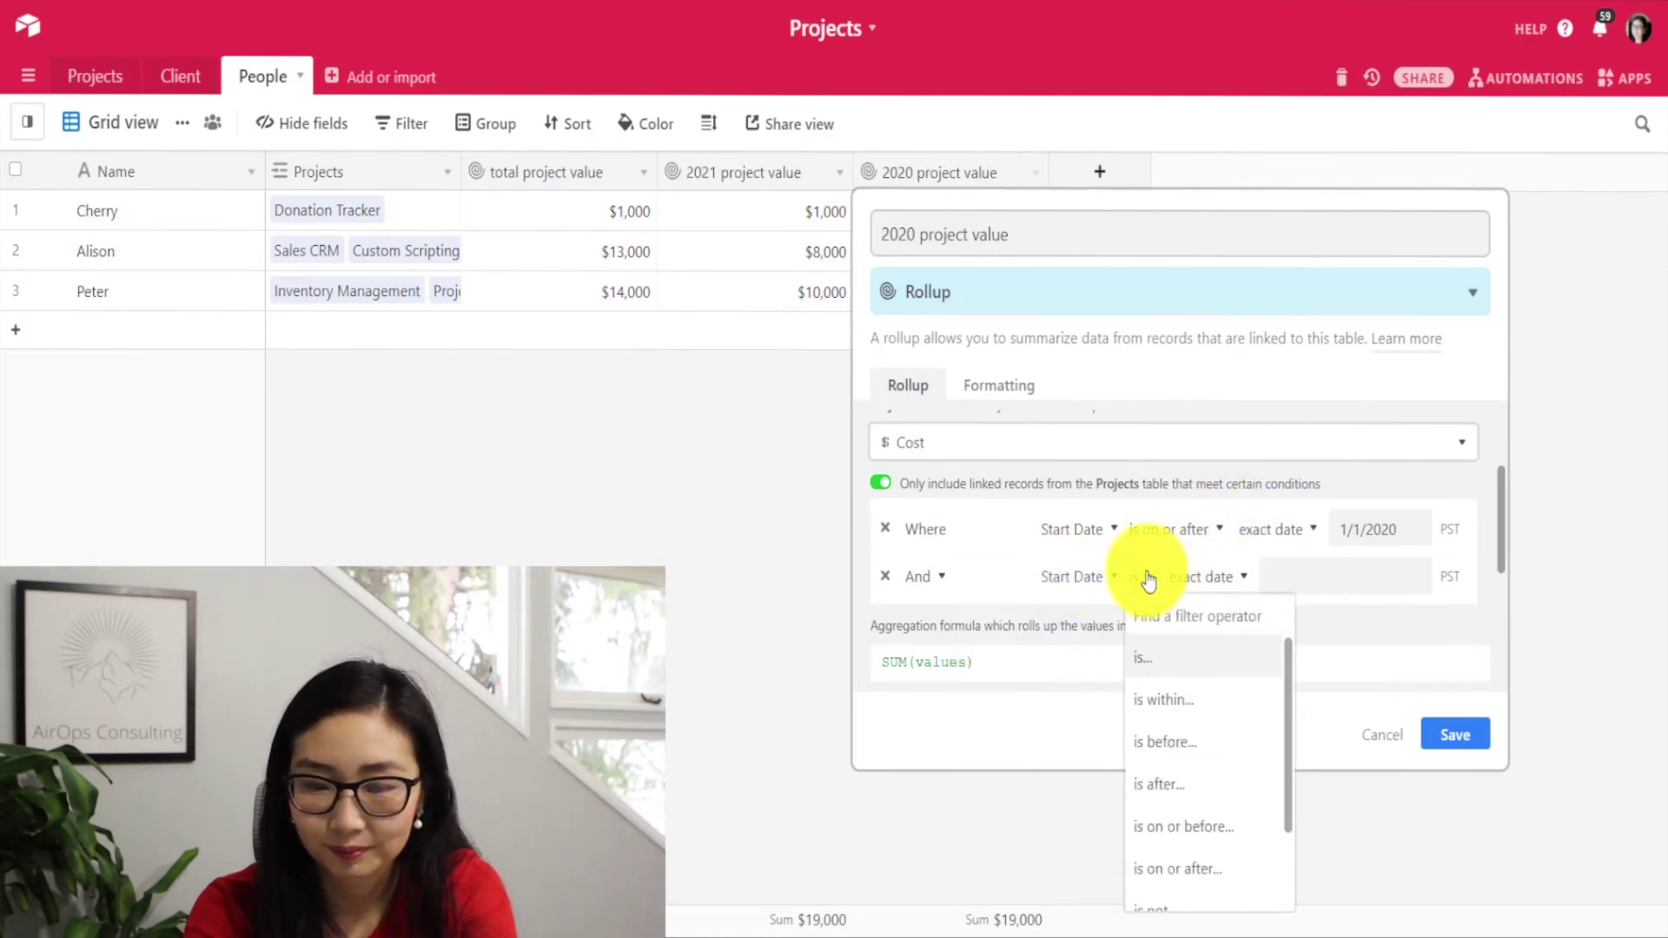
left_click(1181, 826)
left_click(1370, 574)
type("12/")
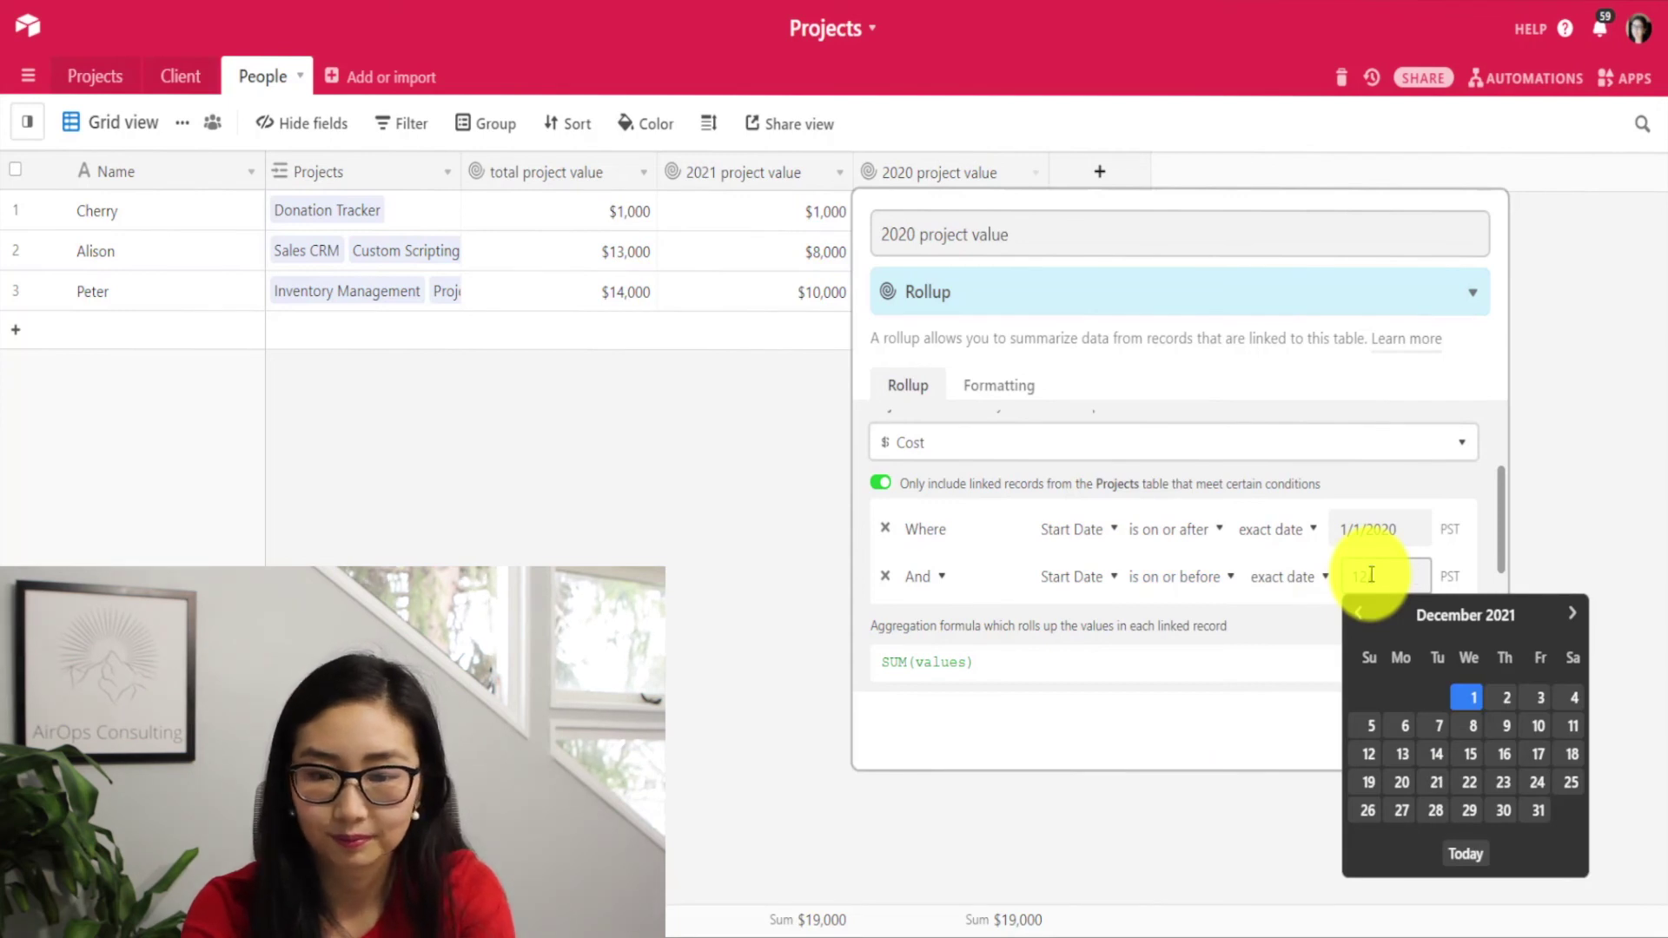
type("1/2020")
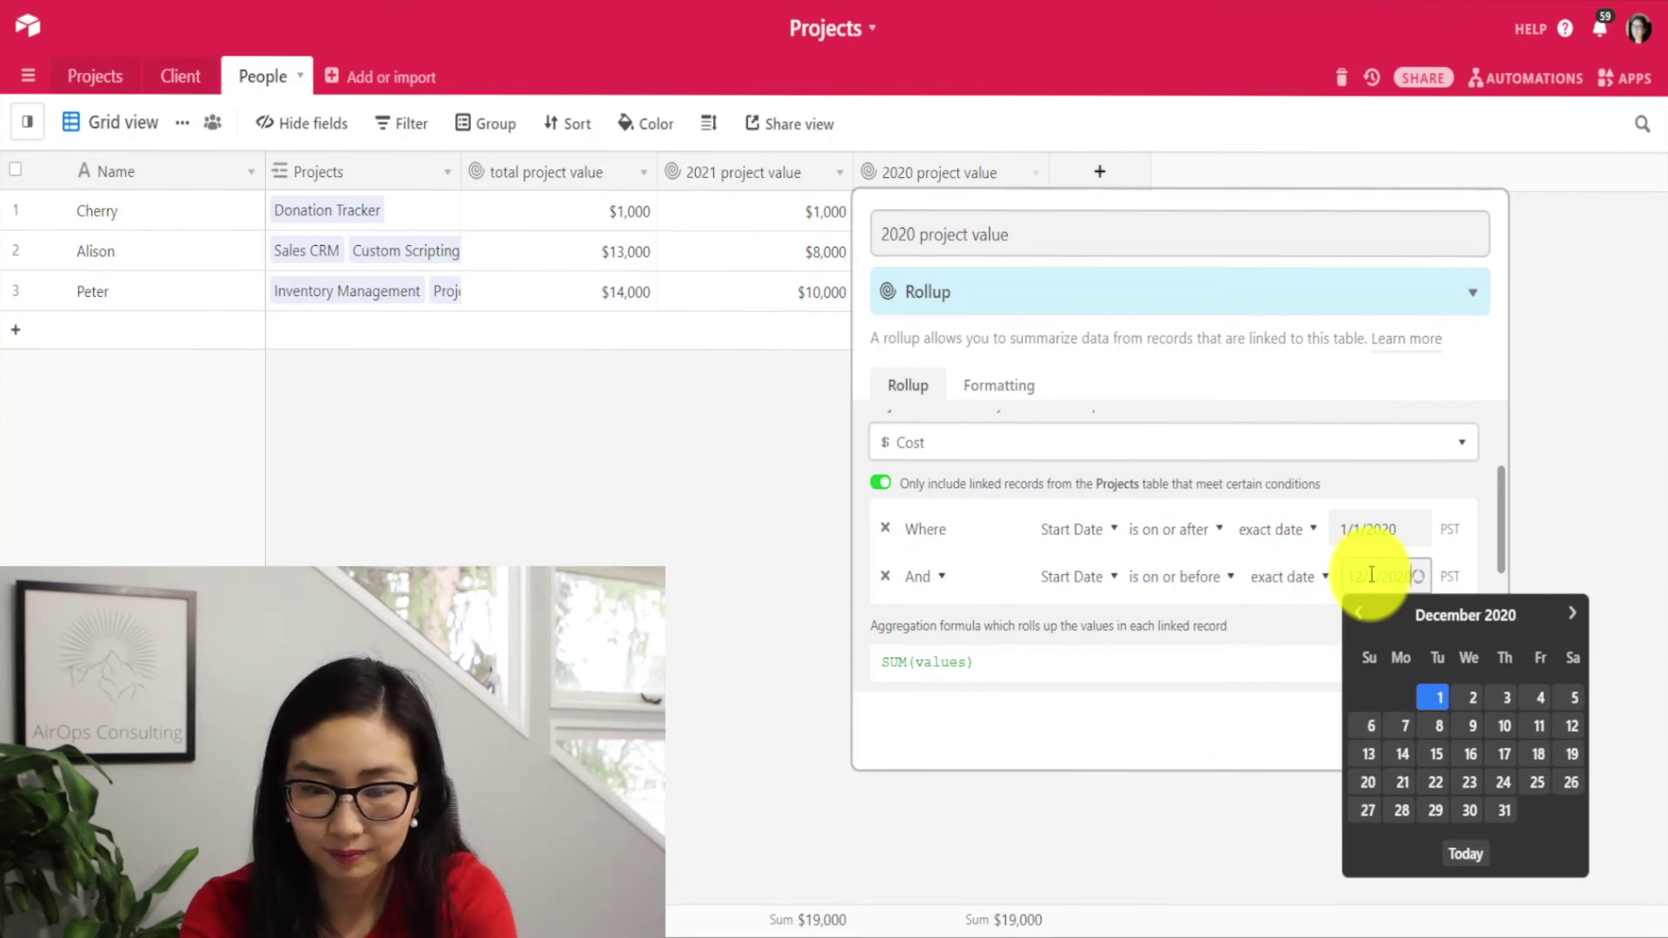
left_click(1504, 809)
left_click(1449, 740)
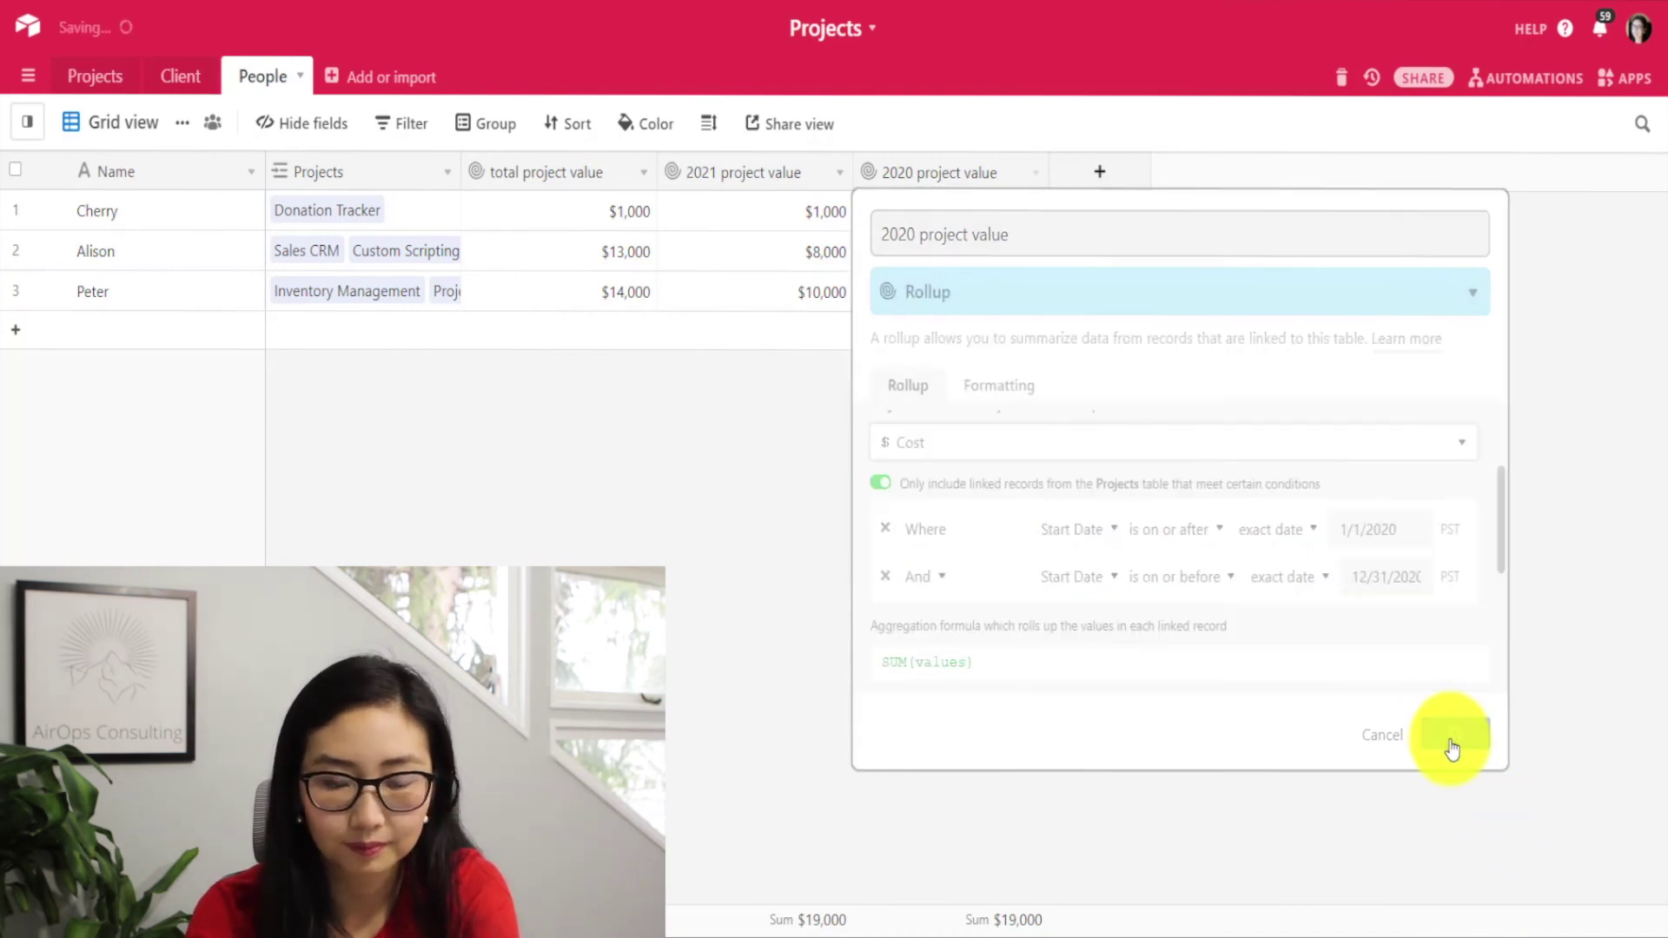